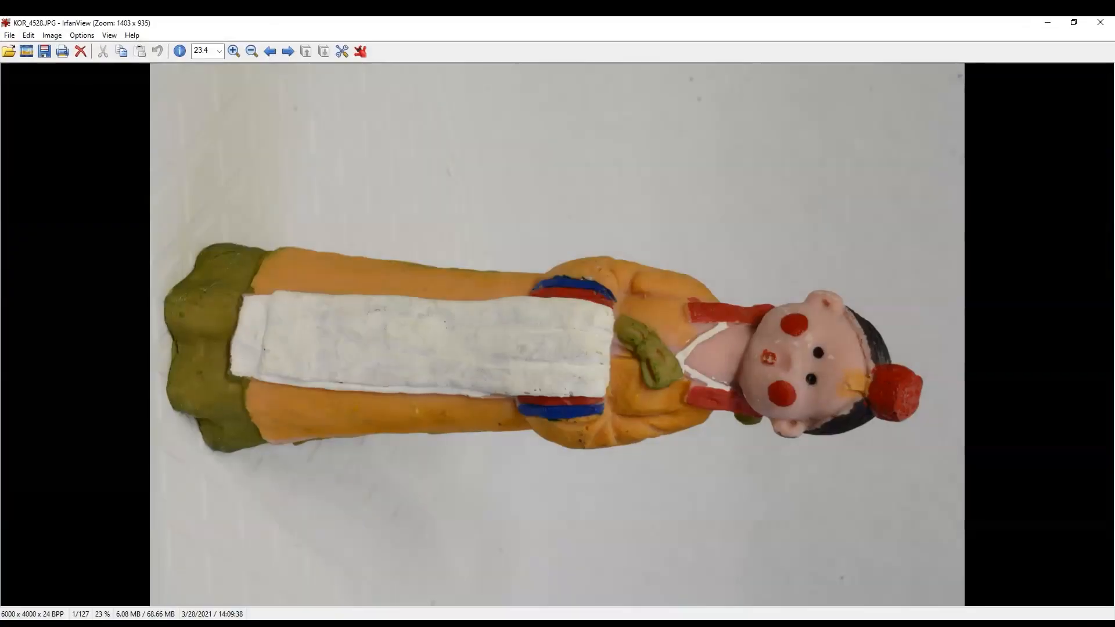
Examine the series of figurine photos one after another, starting from KOR_4528.JPG, to review the angles covered around the statue.
{"action": "key", "text": "Right"}
{"action": "key", "text": "Right"}
{"action": "key", "text": "Right"}
{"action": "key", "text": "Right"}
{"action": "key", "text": "Right"}
{"action": "key", "text": "Right"}
{"action": "key", "text": "Right"}
{"action": "key", "text": "Right"}
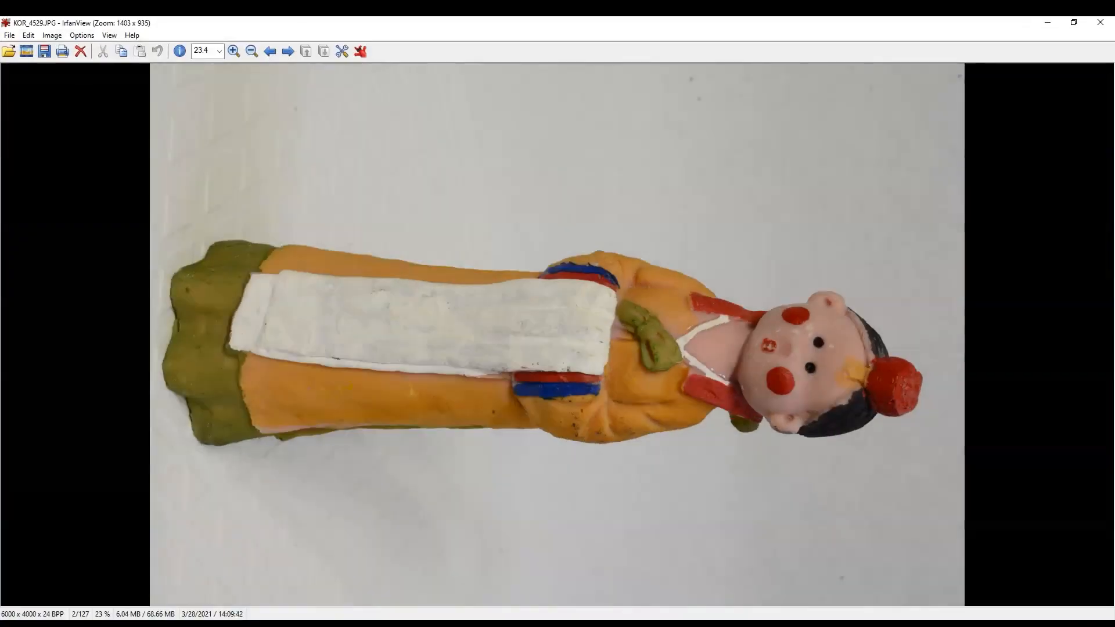
{"action": "key", "text": "Right"}
{"action": "key", "text": "Right"}
{"action": "key", "text": "Right"}
{"action": "key", "text": "Right"}
{"action": "key", "text": "Right"}
{"action": "key", "text": "Right"}
{"action": "key", "text": "Right"}
{"action": "key", "text": "Right"}
{"action": "key", "text": "Right"}
{"action": "key", "text": "Right"}
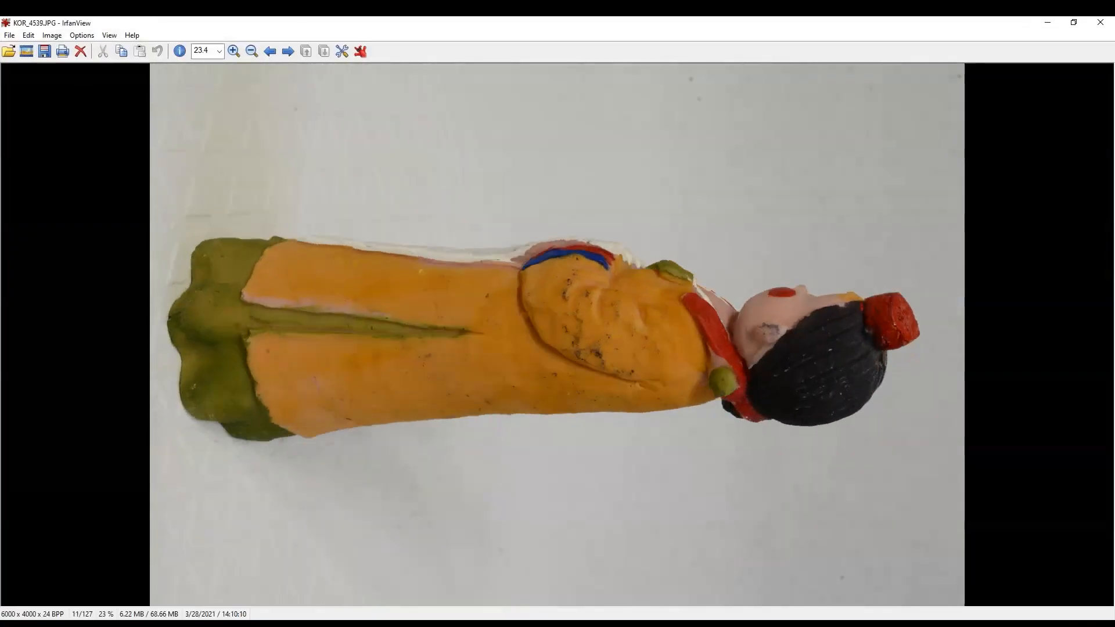
{"action": "key", "text": "Right"}
{"action": "key", "text": "Right"}
{"action": "key", "text": "Right"}
{"action": "key", "text": "Right"}
{"action": "key", "text": "Right"}
{"action": "key", "text": "Right"}
{"action": "key", "text": "Right"}
{"action": "key", "text": "Right"}
{"action": "key", "text": "Right"}
{"action": "key", "text": "Right"}
{"action": "key", "text": "Right"}
{"action": "key", "text": "Right"}
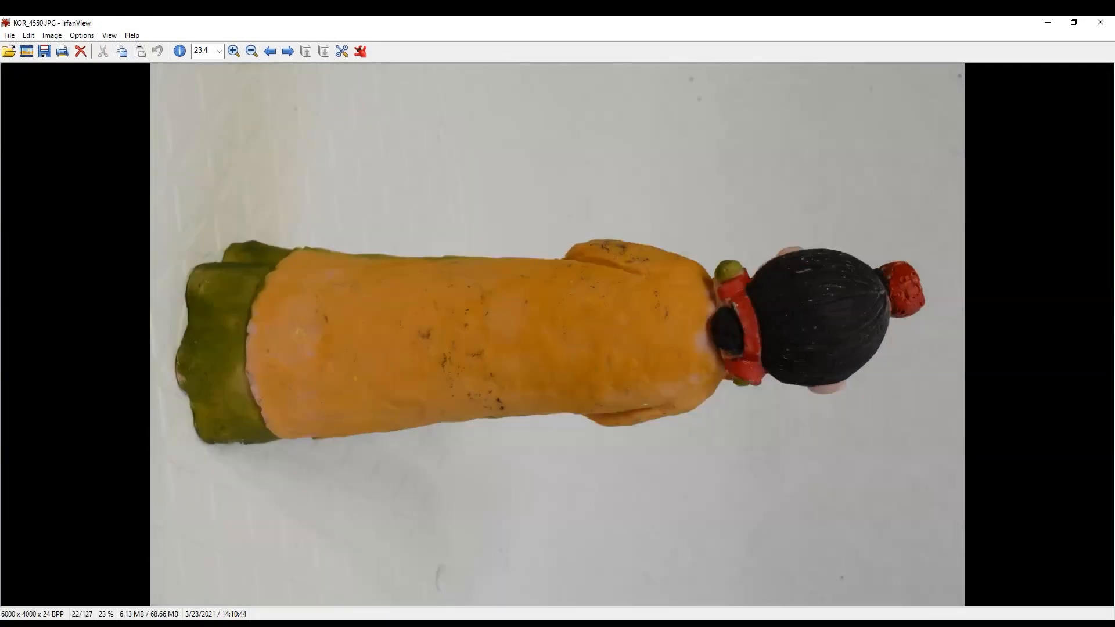
{"action": "key", "text": "Right"}
{"action": "key", "text": "Right"}
{"action": "key", "text": "Right"}
{"action": "key", "text": "Right"}
{"action": "key", "text": "Right"}
{"action": "key", "text": "Right"}
{"action": "key", "text": "Right"}
{"action": "key", "text": "Right"}
{"action": "key", "text": "Right"}
{"action": "key", "text": "Right"}
{"action": "key", "text": "Right"}
{"action": "key", "text": "Right"}
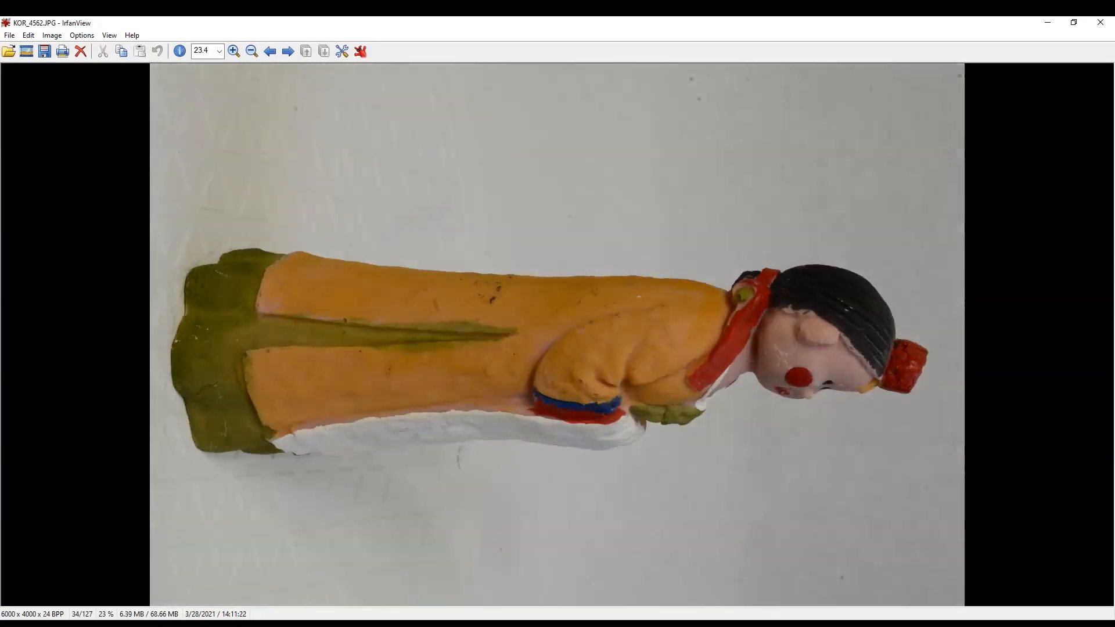
{"action": "key", "text": "Right"}
{"action": "key", "text": "Right"}
{"action": "key", "text": "Right"}
{"action": "key", "text": "Right"}
{"action": "key", "text": "Right"}
{"action": "key", "text": "Right"}
{"action": "key", "text": "Right"}
{"action": "key", "text": "Right"}
{"action": "key", "text": "Right"}
{"action": "key", "text": "Right"}
{"action": "key", "text": "Right"}
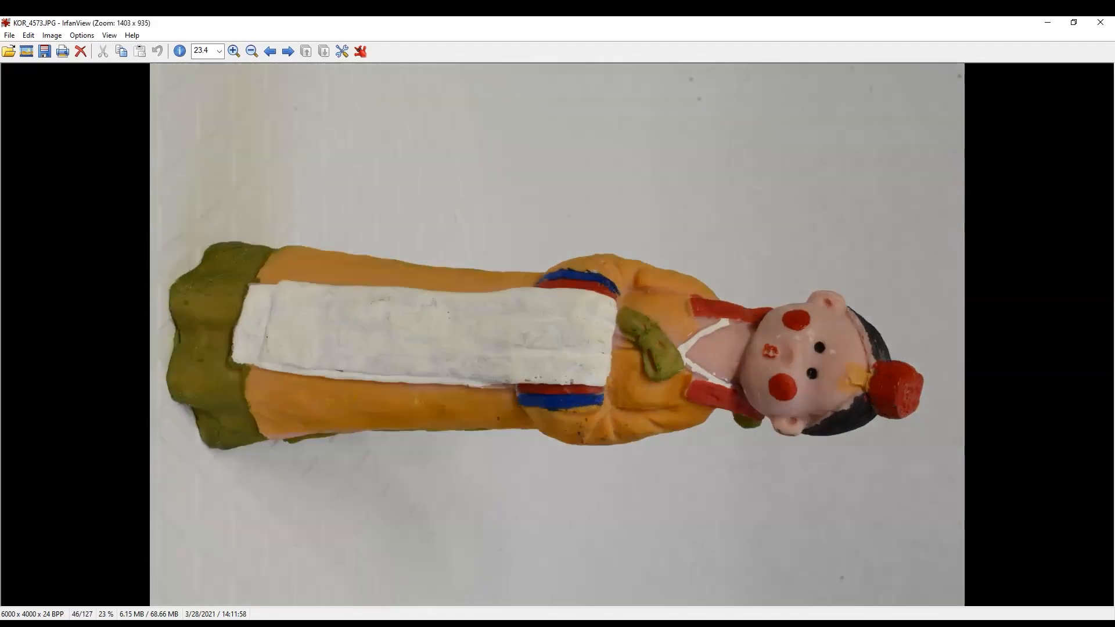
{"action": "key", "text": "Right"}
{"action": "key", "text": "Right"}
{"action": "key", "text": "Right"}
{"action": "key", "text": "Right"}
{"action": "key", "text": "Right"}
{"action": "key", "text": "Right"}
{"action": "key", "text": "Right"}
{"action": "key", "text": "Right"}
{"action": "key", "text": "Right"}
{"action": "key", "text": "Right"}
{"action": "key", "text": "Right"}
{"action": "key", "text": "Right"}
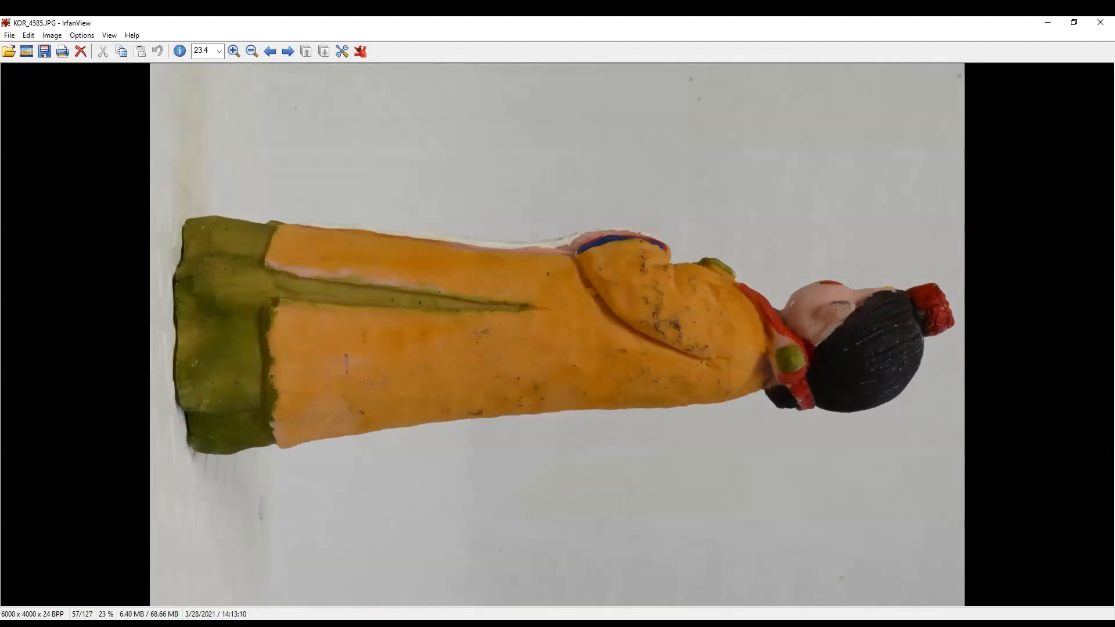
{"action": "key", "text": "Right"}
{"action": "key", "text": "Right"}
{"action": "key", "text": "Right"}
{"action": "key", "text": "Right"}
{"action": "key", "text": "Right"}
{"action": "key", "text": "Right"}
{"action": "key", "text": "Right"}
{"action": "key", "text": "Right"}
{"action": "key", "text": "Right"}
{"action": "key", "text": "Right"}
{"action": "key", "text": "Right"}
{"action": "key", "text": "Right"}
{"action": "key", "text": "Right"}
{"action": "key", "text": "Right"}
{"action": "key", "text": "Right"}
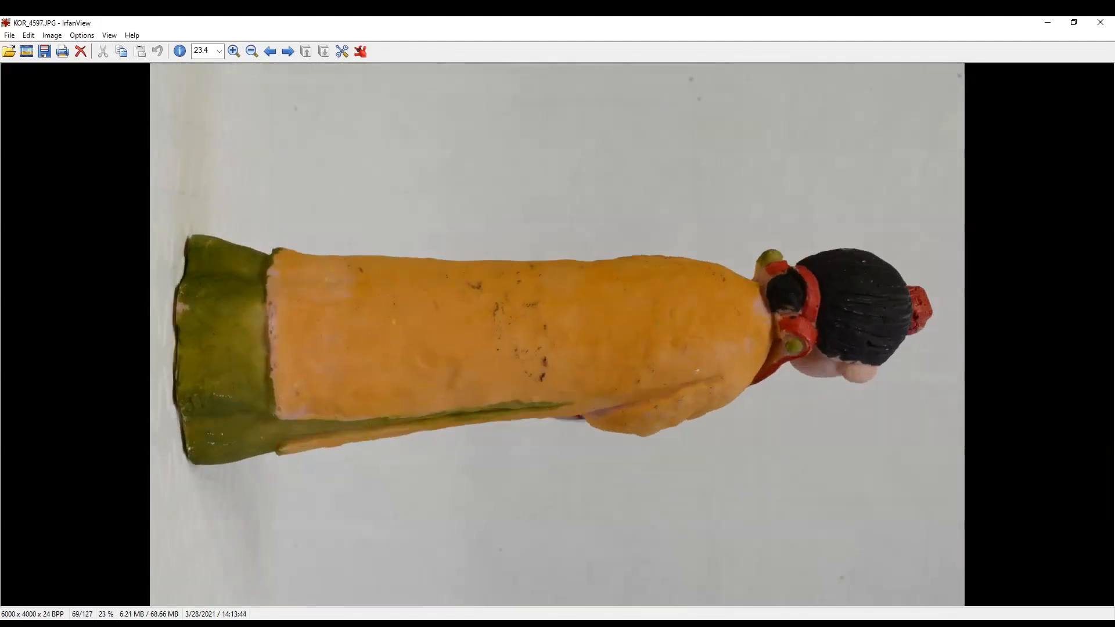
{"action": "key", "text": "Right"}
{"action": "key", "text": "Right"}
{"action": "key", "text": "Right"}
{"action": "key", "text": "Right"}
{"action": "key", "text": "Right"}
{"action": "key", "text": "Right"}
{"action": "key", "text": "Right"}
{"action": "key", "text": "Right"}
{"action": "key", "text": "Right"}
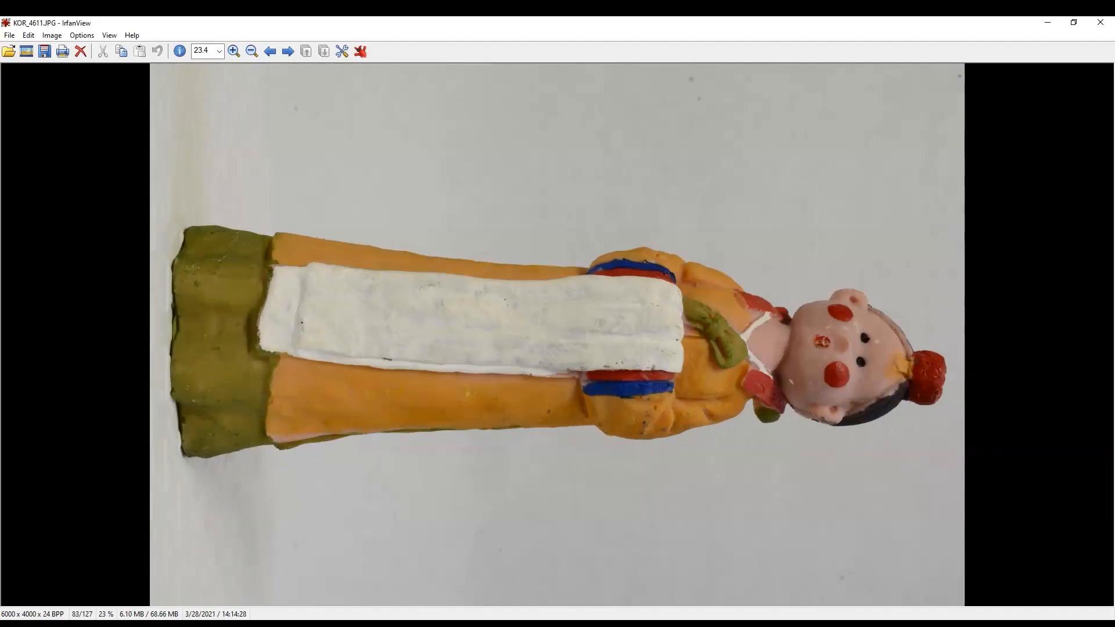
{"action": "key", "text": "Right"}
{"action": "key", "text": "Right"}
{"action": "key", "text": "Right"}
{"action": "key", "text": "Right"}
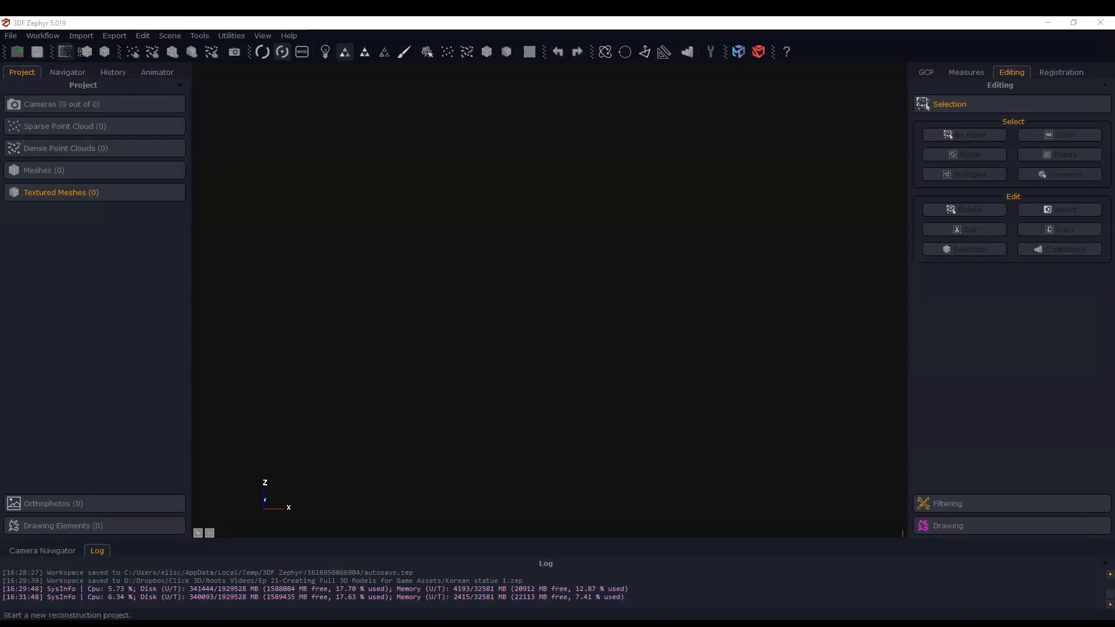
In 3DF Zephyr, start a new project with image masking enabled.
{"action": "left_click", "coordinate": [42, 36]}
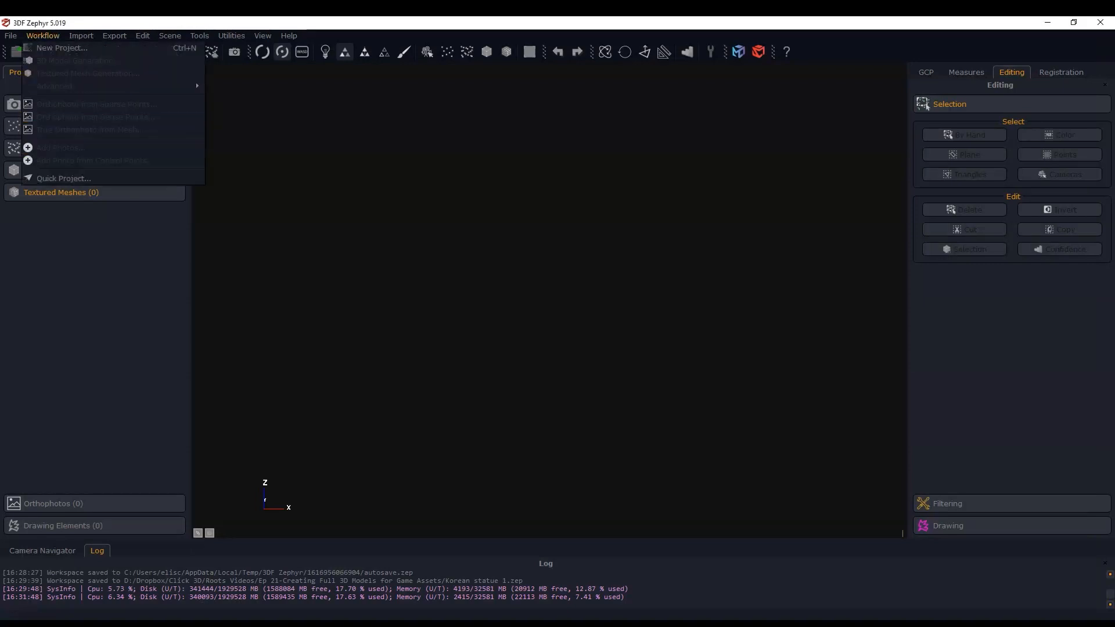
{"action": "key", "text": "Escape"}
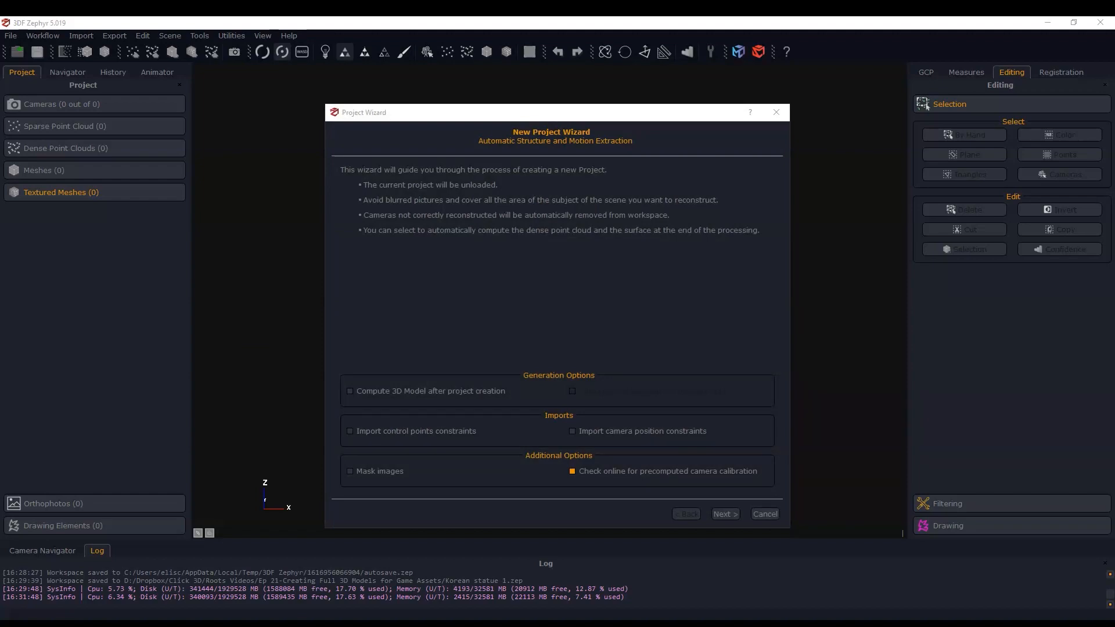
{"action": "left_click", "coordinate": [350, 471]}
Use the KOR photos from the Photos Video folder for the project and launch Masquerade to mask them.
{"action": "left_click", "coordinate": [725, 514]}
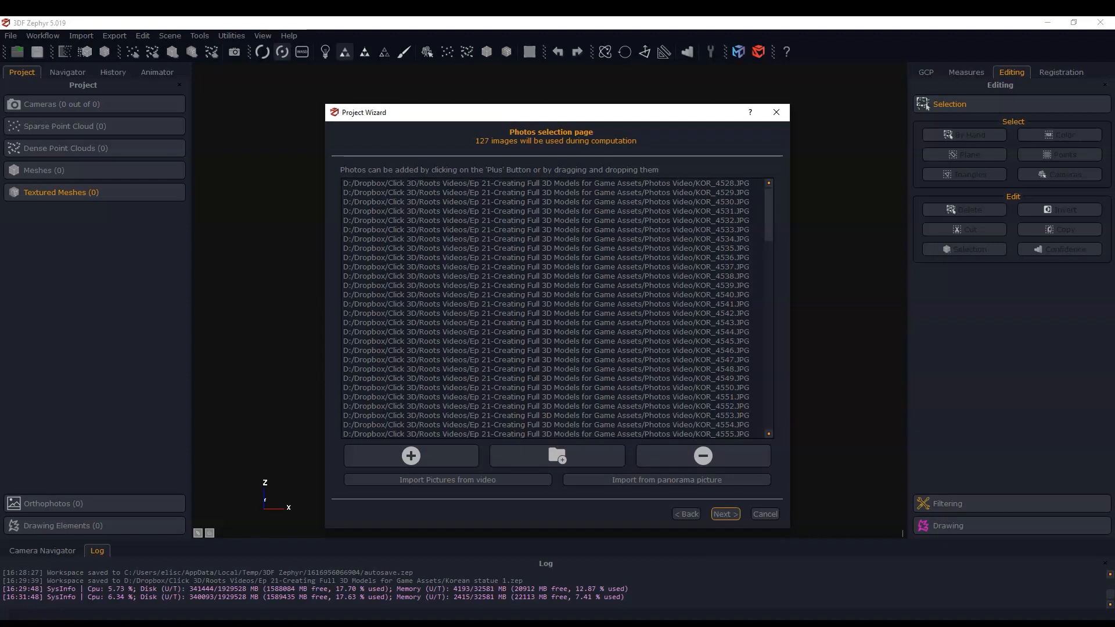
{"action": "left_click", "coordinate": [725, 514]}
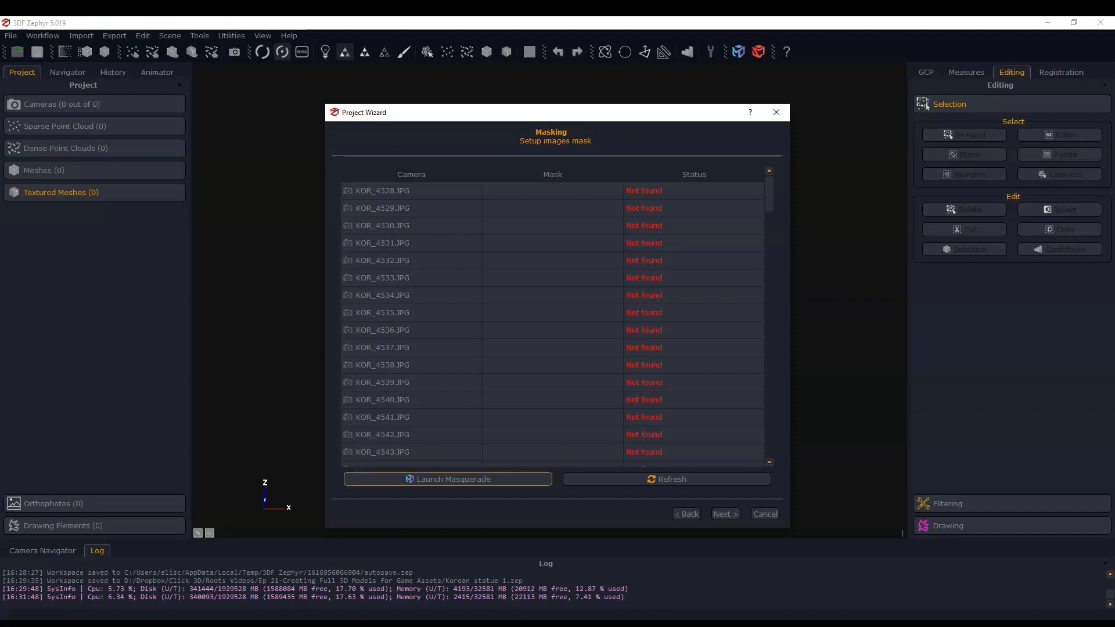
{"action": "left_click", "coordinate": [448, 479]}
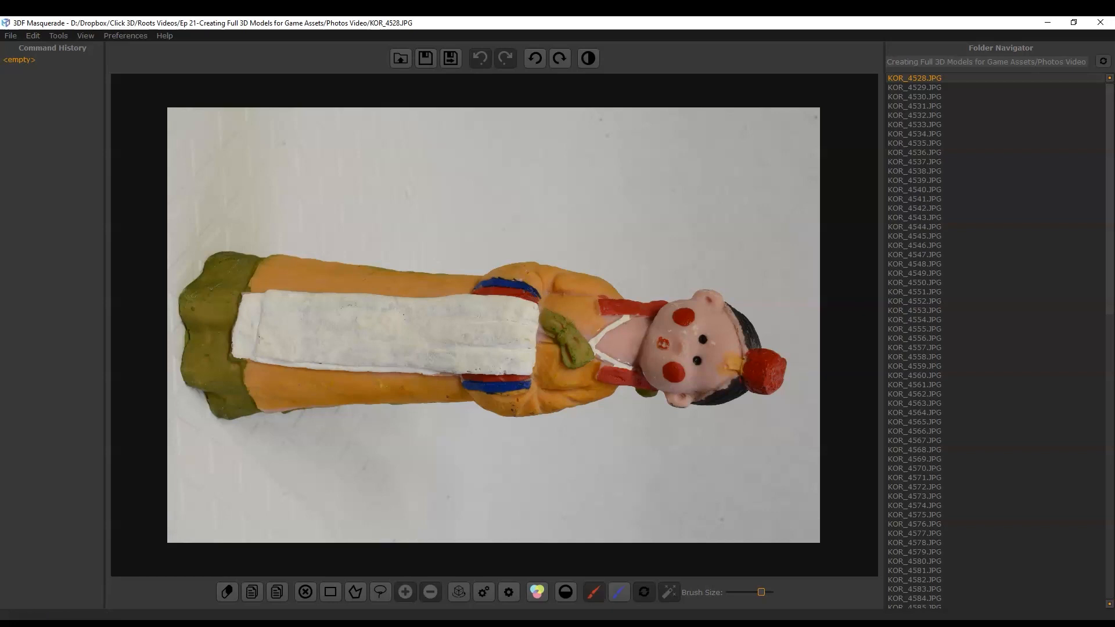
Mark the figurine as foreground and its surroundings as background on KOR_4528.JPG, preview the mask, and save it.
{"action": "mouse_move", "coordinate": [221, 273]}
{"action": "left_mouse_down"}
{"action": "mouse_move", "coordinate": [704, 318]}
{"action": "mouse_move", "coordinate": [743, 371]}
{"action": "mouse_move", "coordinate": [623, 363]}
{"action": "mouse_move", "coordinate": [530, 386]}
{"action": "mouse_move", "coordinate": [273, 372]}
{"action": "mouse_move", "coordinate": [226, 277]}
{"action": "left_mouse_up"}
{"action": "mouse_move", "coordinate": [199, 176]}
{"action": "left_mouse_down"}
{"action": "mouse_move", "coordinate": [620, 184]}
{"action": "mouse_move", "coordinate": [783, 270]}
{"action": "mouse_move", "coordinate": [804, 345]}
{"action": "mouse_move", "coordinate": [584, 502]}
{"action": "mouse_move", "coordinate": [244, 487]}
{"action": "mouse_move", "coordinate": [178, 408]}
{"action": "left_mouse_up"}
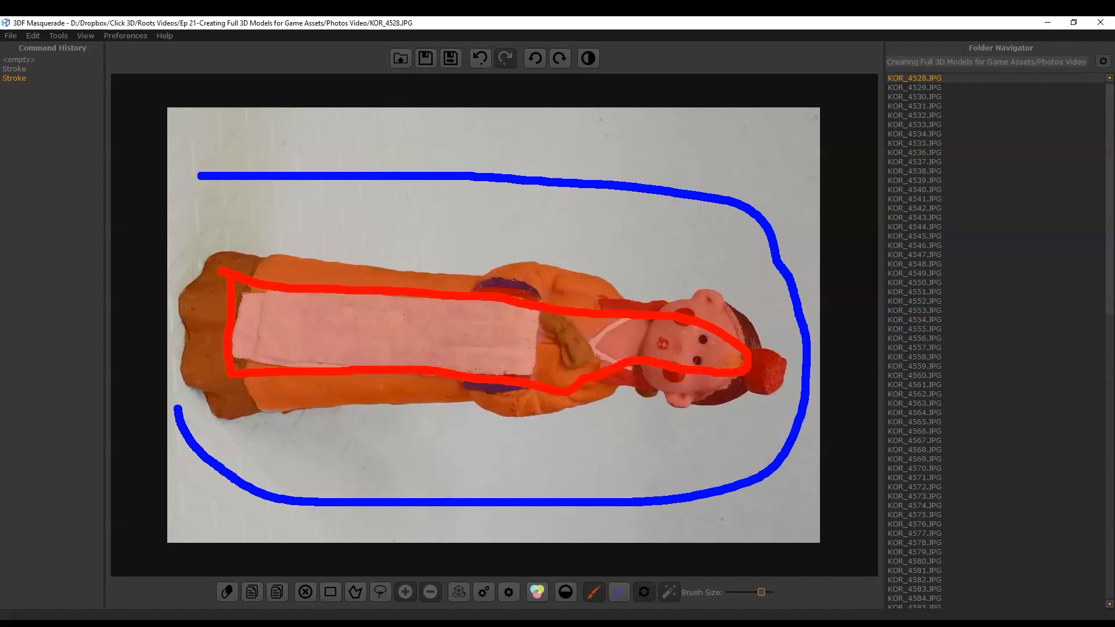
{"action": "left_click", "coordinate": [588, 58]}
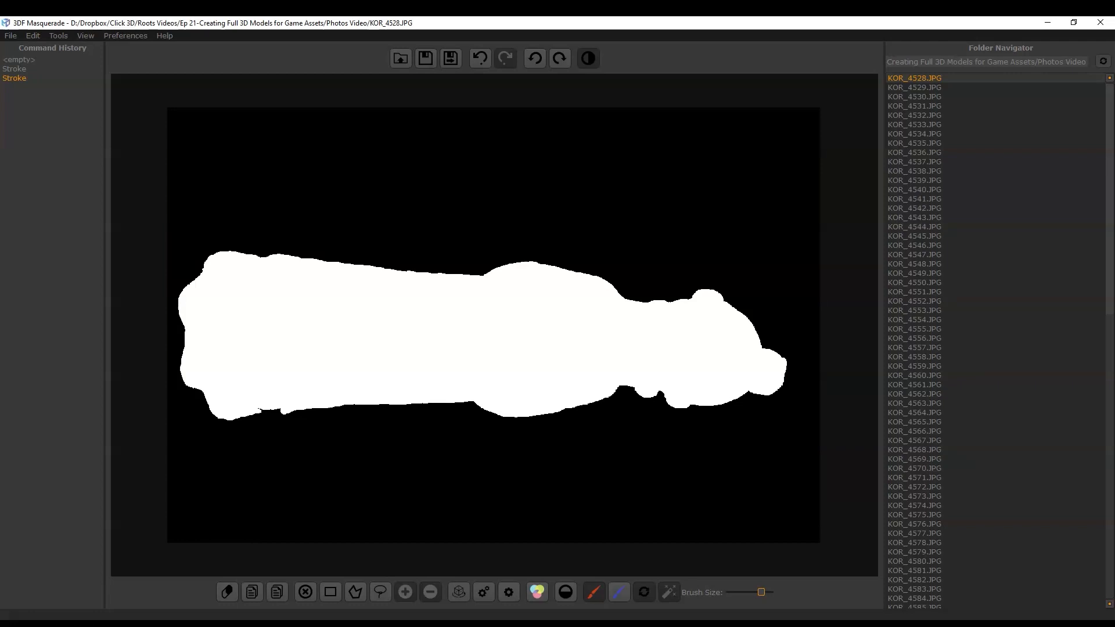
{"action": "left_click", "coordinate": [587, 58]}
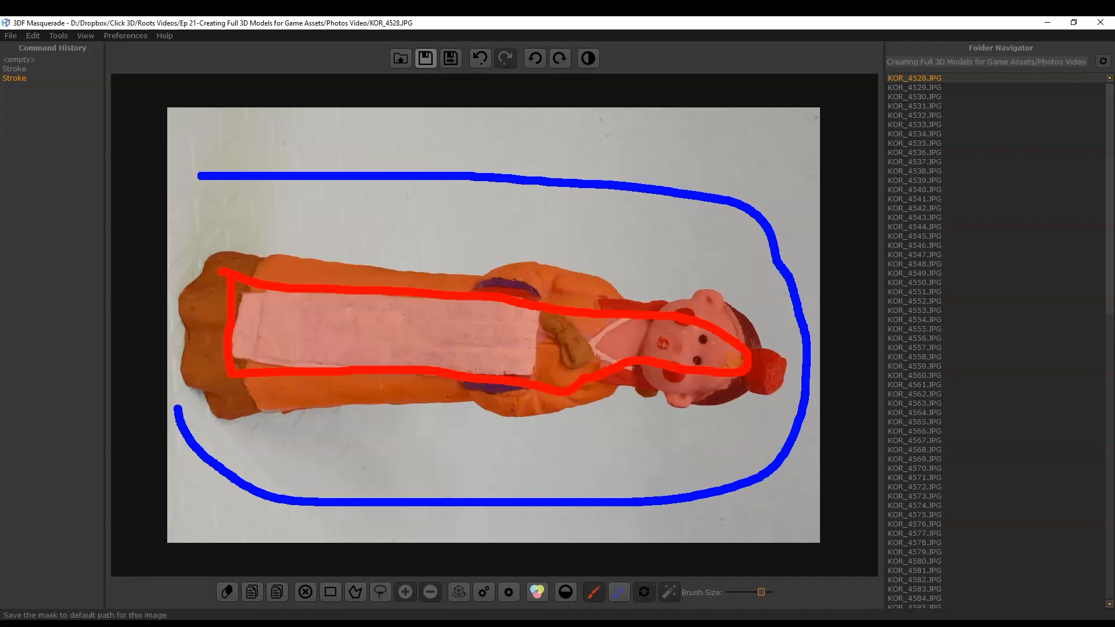
{"action": "left_click", "coordinate": [450, 58]}
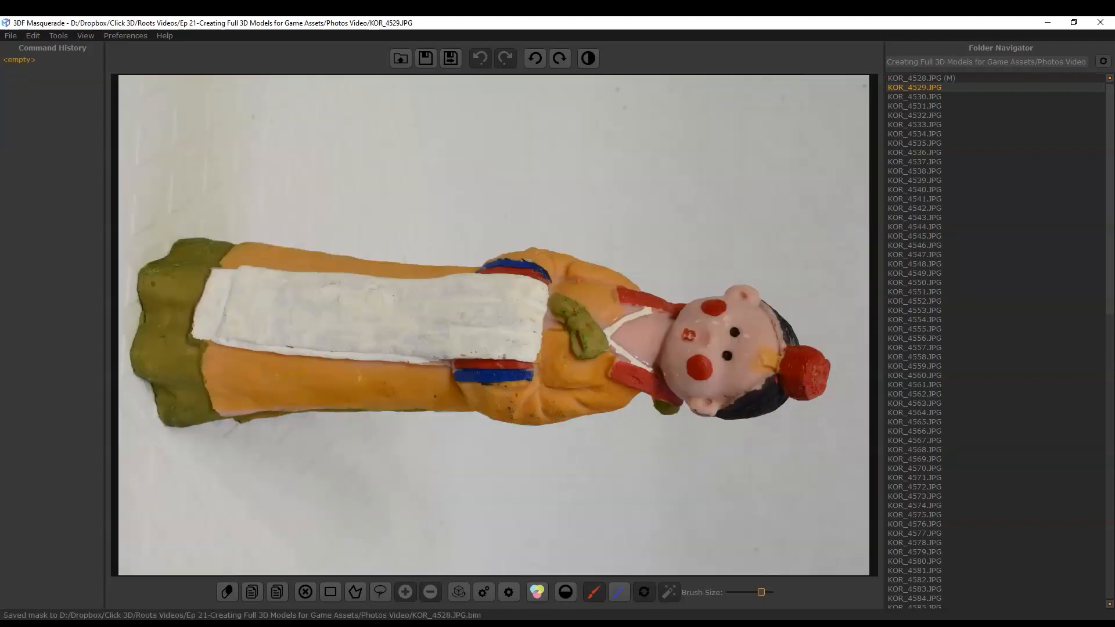
Mark the figurine and its background on KOR_4529.JPG, and run automatic masking for the remaining images.
{"action": "mouse_move", "coordinate": [192, 259]}
{"action": "left_mouse_down"}
{"action": "mouse_move", "coordinate": [488, 317]}
{"action": "mouse_move", "coordinate": [673, 322]}
{"action": "mouse_move", "coordinate": [758, 372]}
{"action": "mouse_move", "coordinate": [804, 366]}
{"action": "mouse_move", "coordinate": [551, 400]}
{"action": "mouse_move", "coordinate": [274, 386]}
{"action": "mouse_move", "coordinate": [191, 331]}
{"action": "mouse_move", "coordinate": [191, 283]}
{"action": "left_mouse_up"}
{"action": "mouse_move", "coordinate": [203, 181]}
{"action": "left_mouse_down"}
{"action": "mouse_move", "coordinate": [636, 155]}
{"action": "mouse_move", "coordinate": [839, 278]}
{"action": "mouse_move", "coordinate": [842, 432]}
{"action": "mouse_move", "coordinate": [361, 495]}
{"action": "mouse_move", "coordinate": [127, 420]}
{"action": "left_mouse_up"}
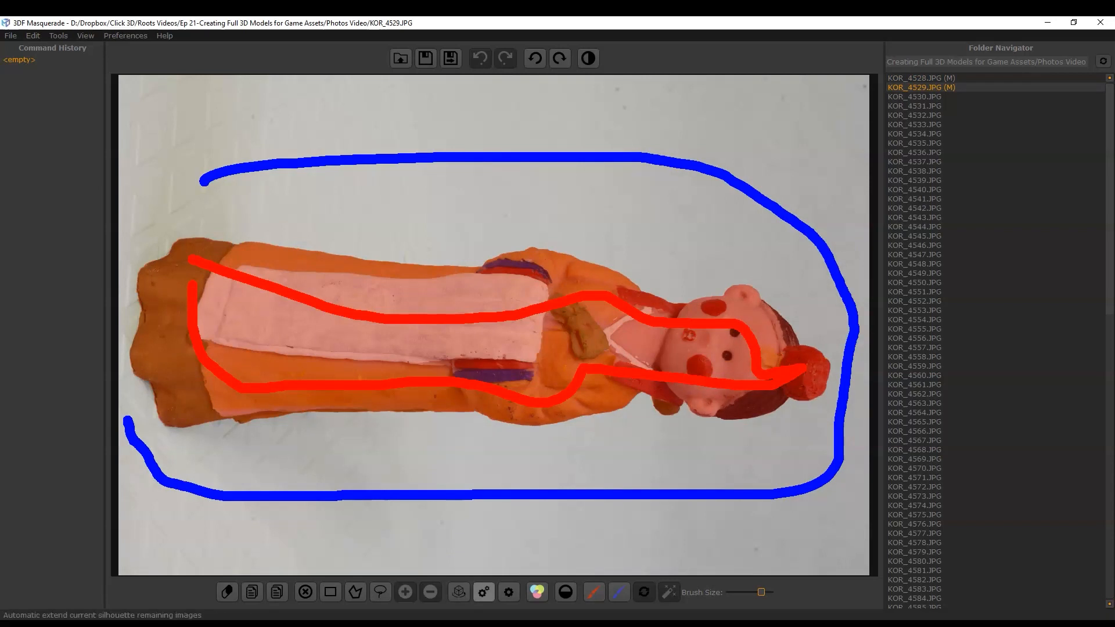
{"action": "left_click", "coordinate": [484, 591]}
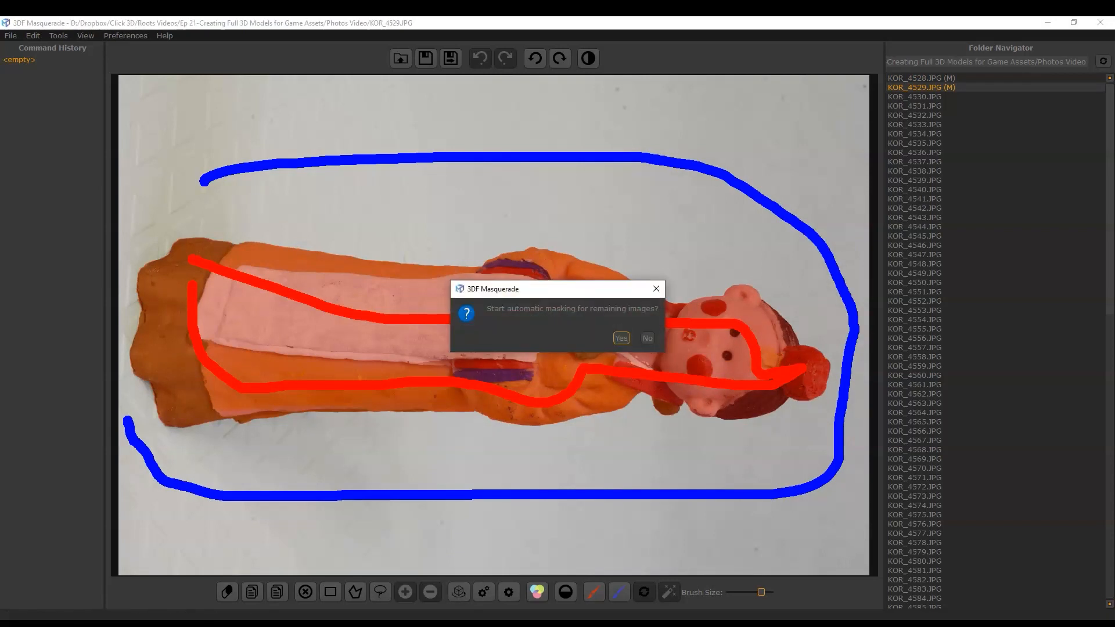
{"action": "left_click", "coordinate": [622, 338]}
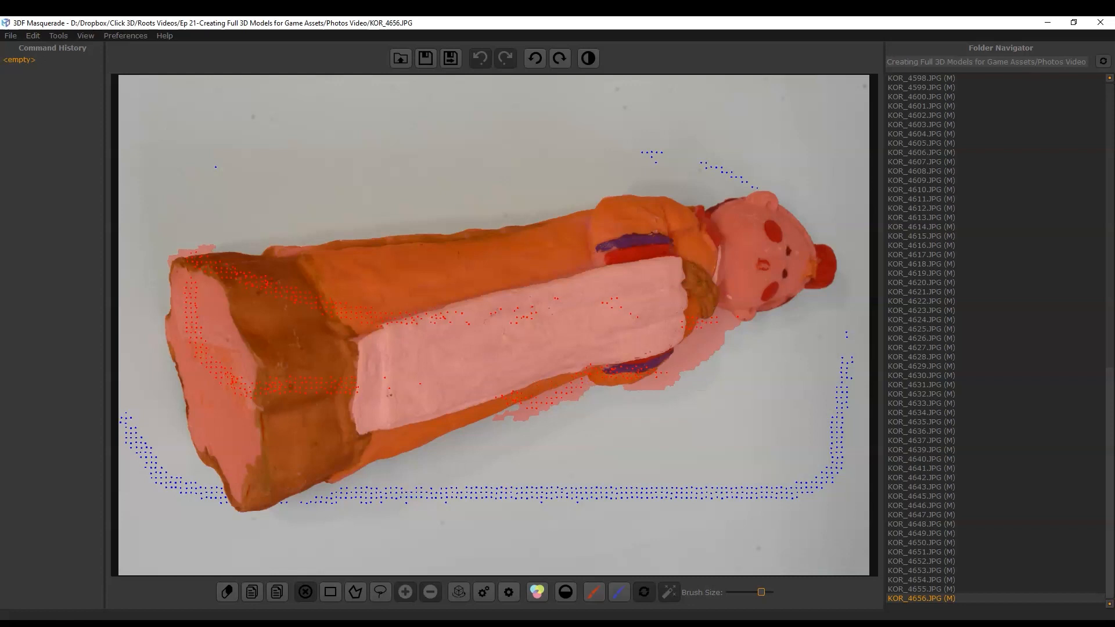
Preview the mask of KOR_4656.JPG and paint background strokes over the shadow spill below the skirt and beside the lower sleeve.
{"action": "left_click", "coordinate": [588, 58]}
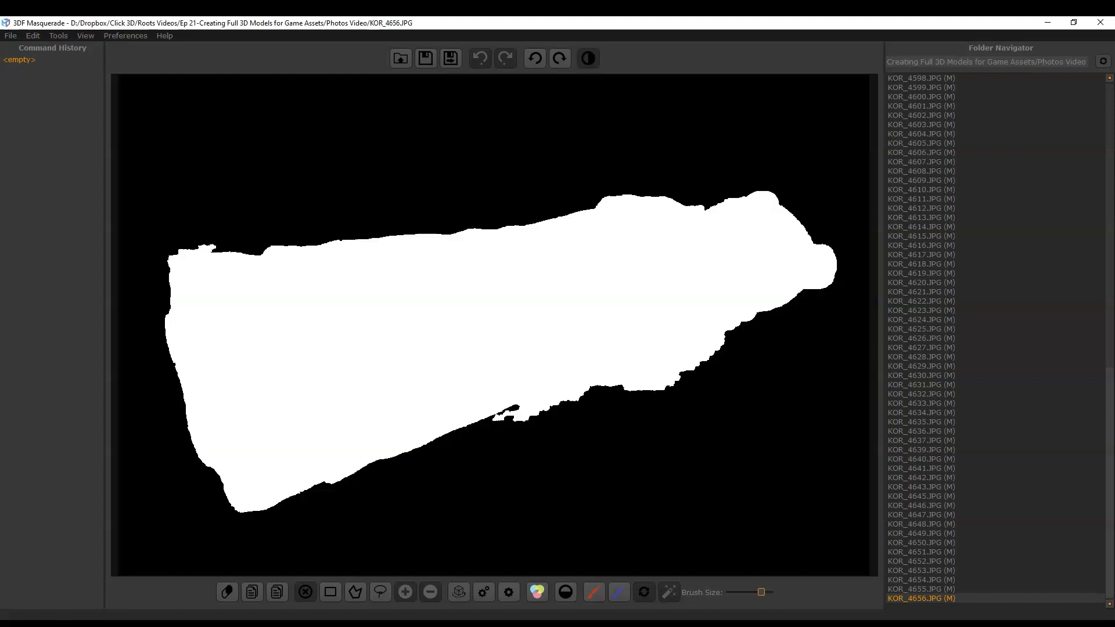
{"action": "left_click", "coordinate": [588, 58]}
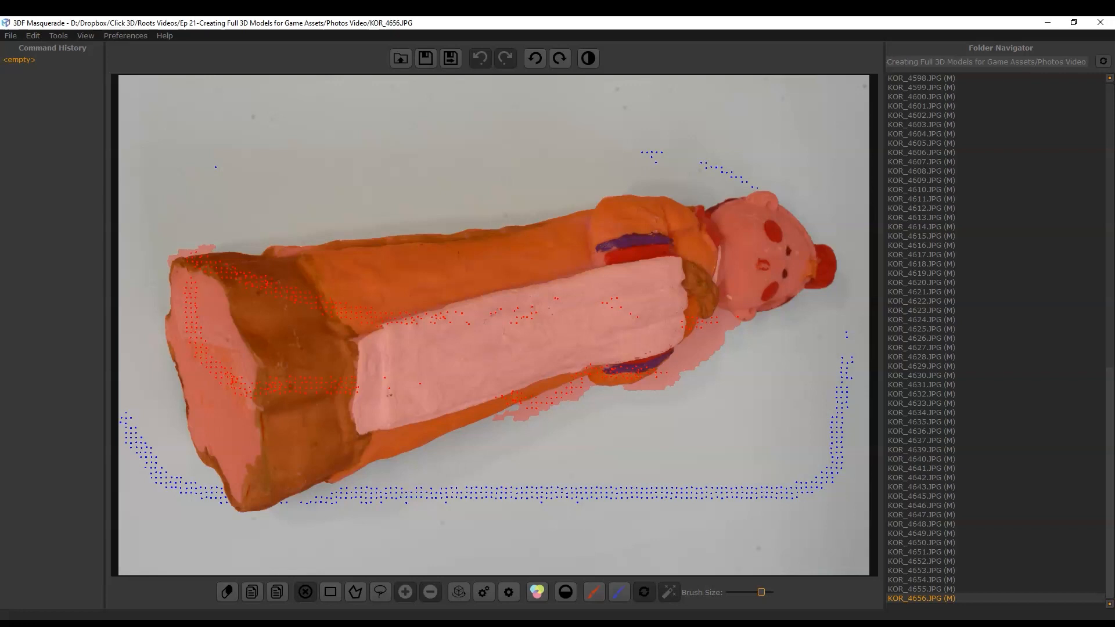
{"action": "scroll", "coordinate": [641, 364], "scroll_direction": "up", "scroll_amount": 2}
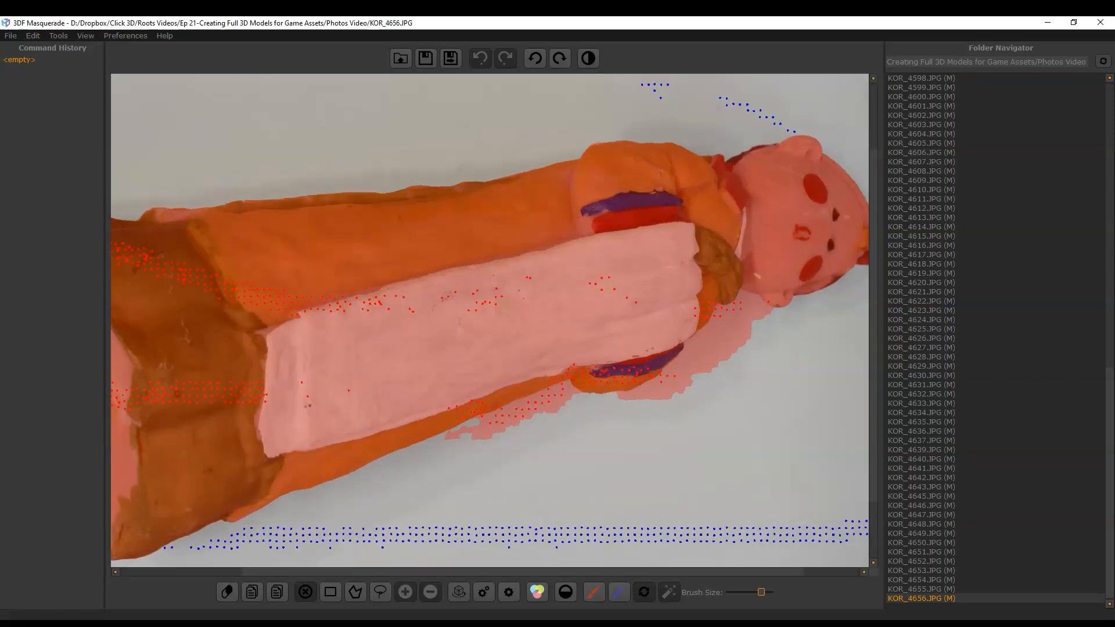
{"action": "left_click_drag", "start_coordinate": [469, 431], "coordinate": [551, 401]}
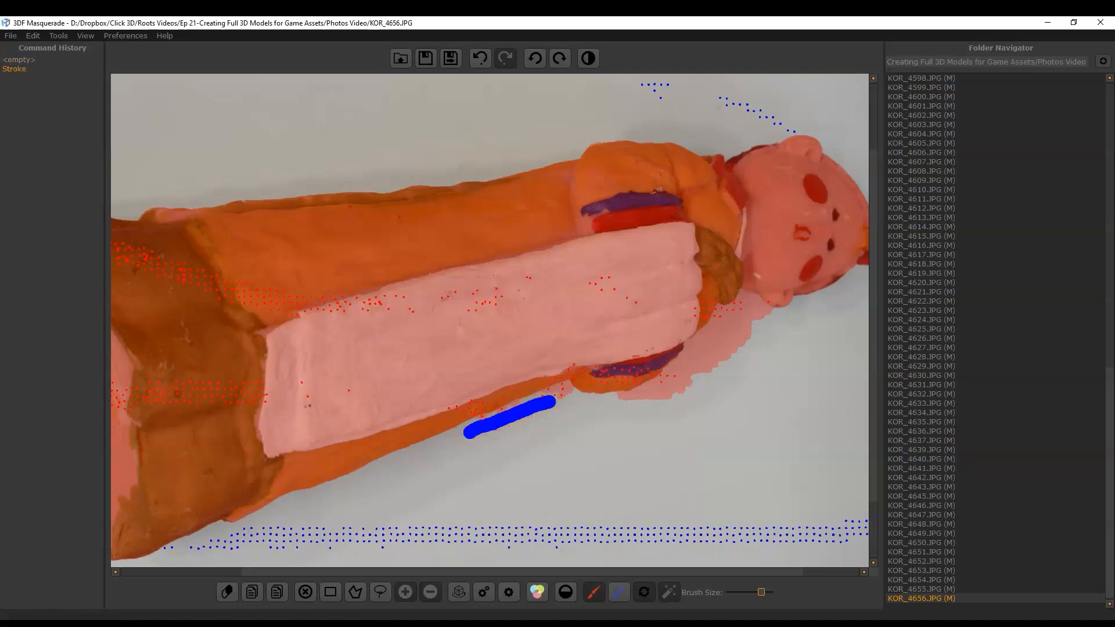
{"action": "left_click_drag", "start_coordinate": [640, 400], "coordinate": [754, 315]}
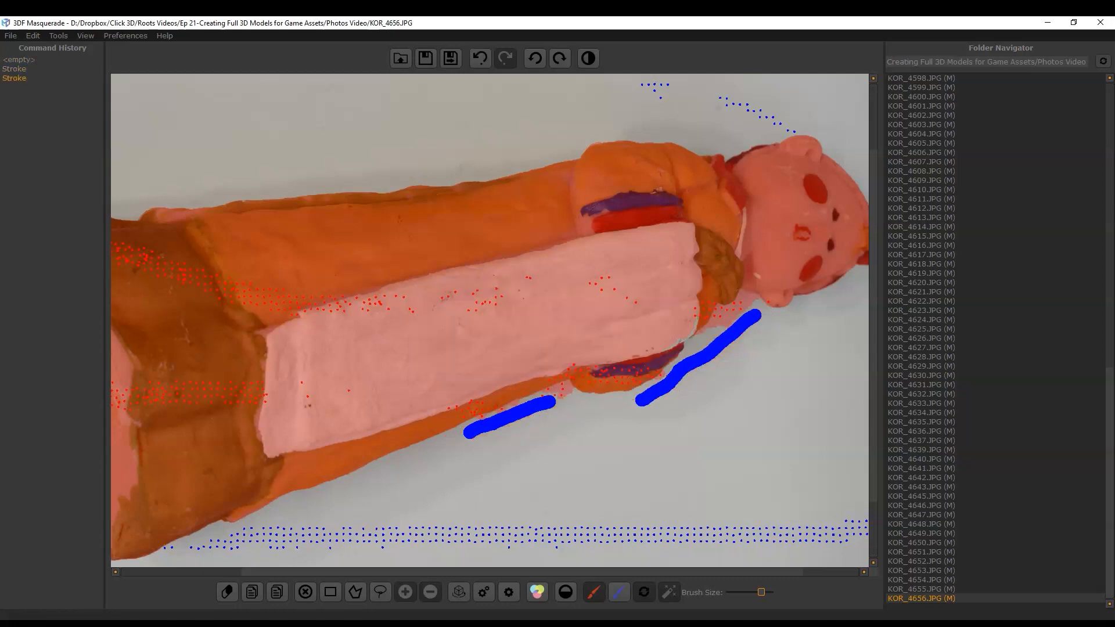
Refine the KOR_4656.JPG mask with background strokes over the leftover spill near the hands and where the skirt meets the sleeve.
{"action": "scroll", "coordinate": [733, 306], "scroll_direction": "up", "scroll_amount": 4}
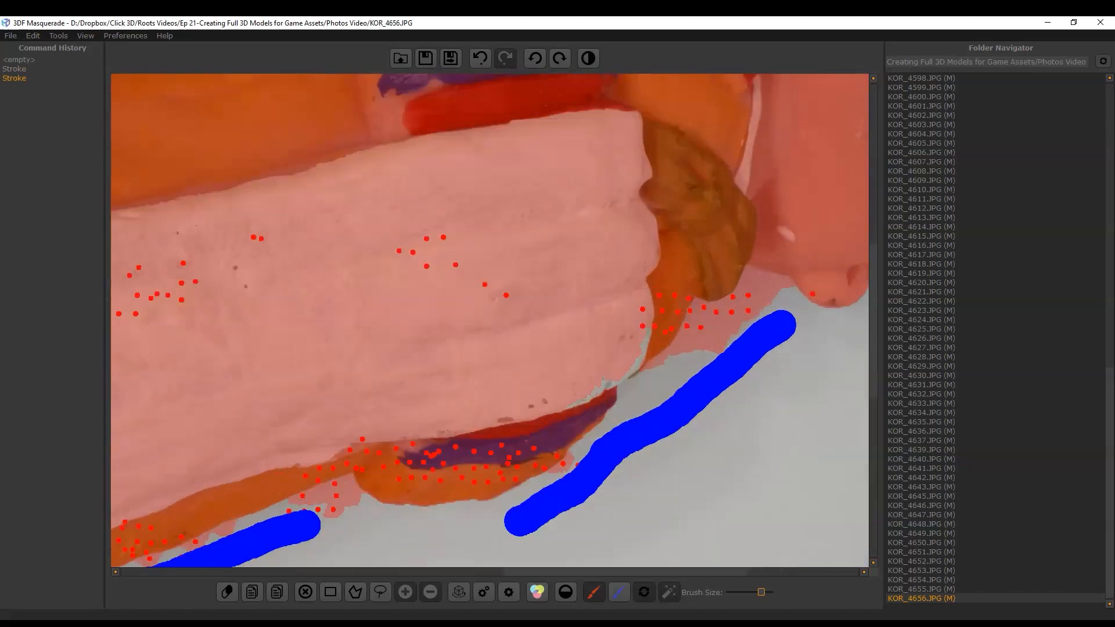
{"action": "left_click_drag", "start_coordinate": [696, 354], "coordinate": [757, 303]}
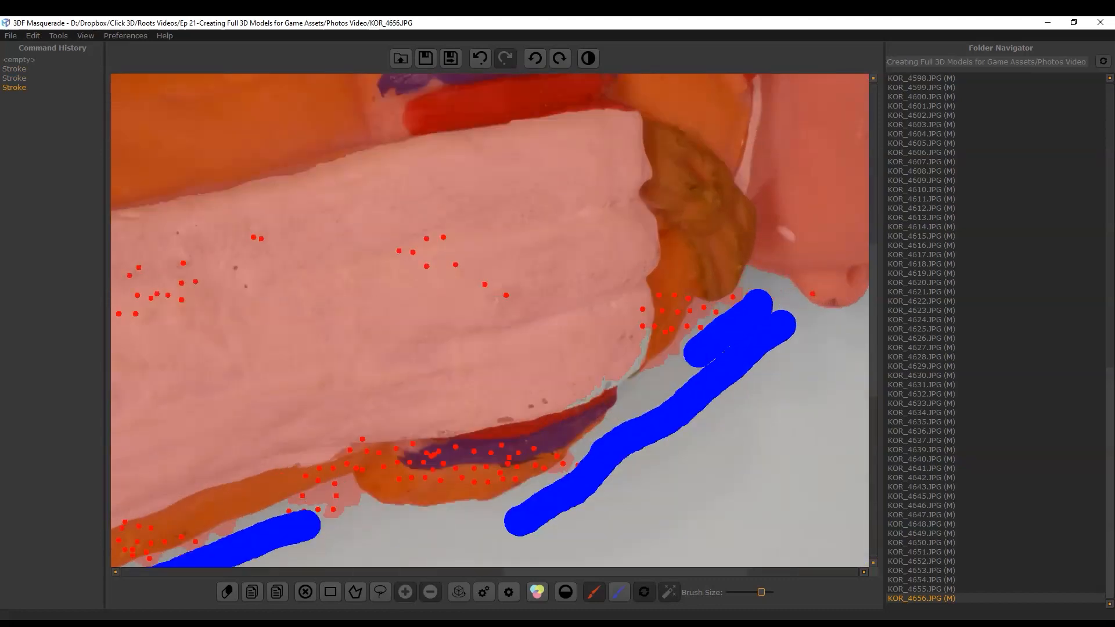
{"action": "left_click_drag", "start_coordinate": [303, 509], "coordinate": [329, 499]}
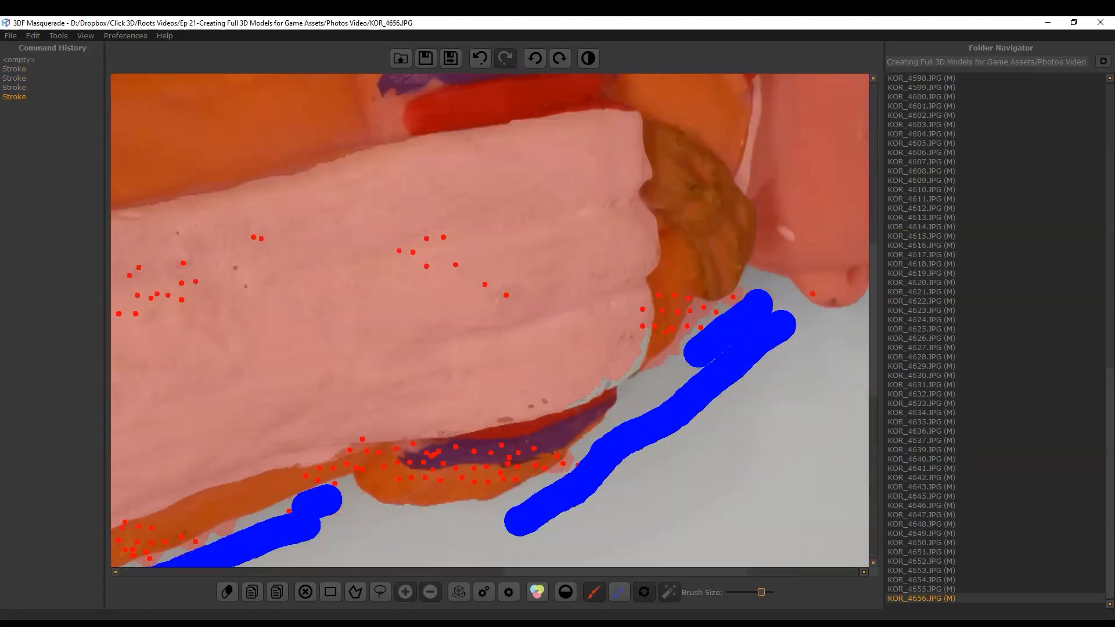
{"action": "left_click_drag", "start_coordinate": [668, 363], "coordinate": [730, 304]}
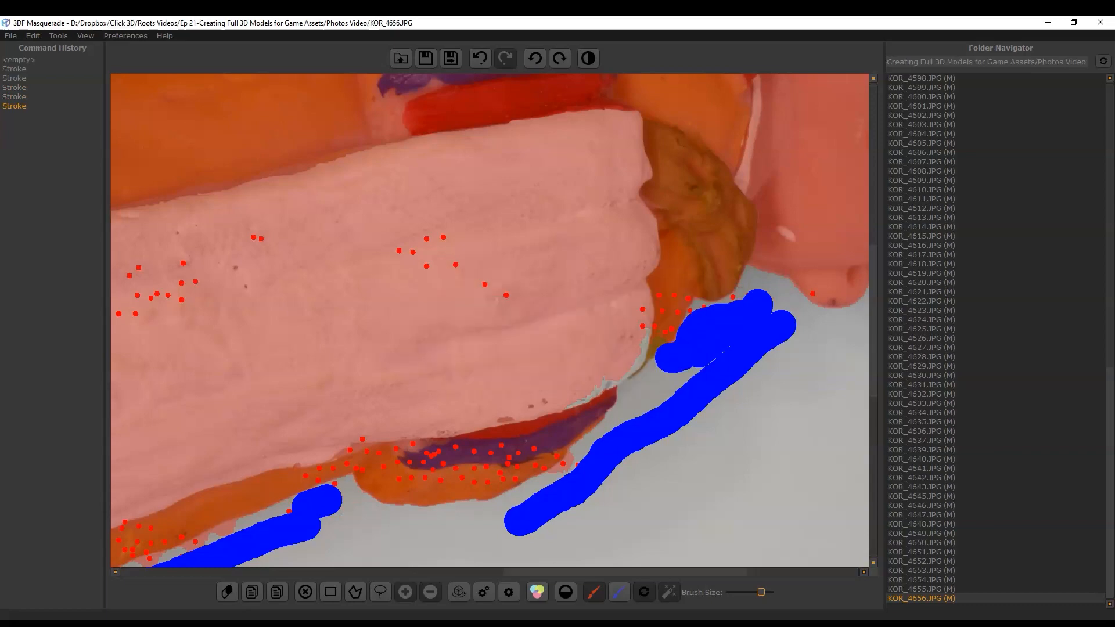
{"action": "scroll", "coordinate": [493, 324], "scroll_direction": "down", "scroll_amount": 9}
{"action": "scroll", "coordinate": [493, 324], "scroll_direction": "down", "scroll_amount": 1}
{"action": "scroll", "coordinate": [494, 324], "scroll_direction": "up", "scroll_amount": 1}
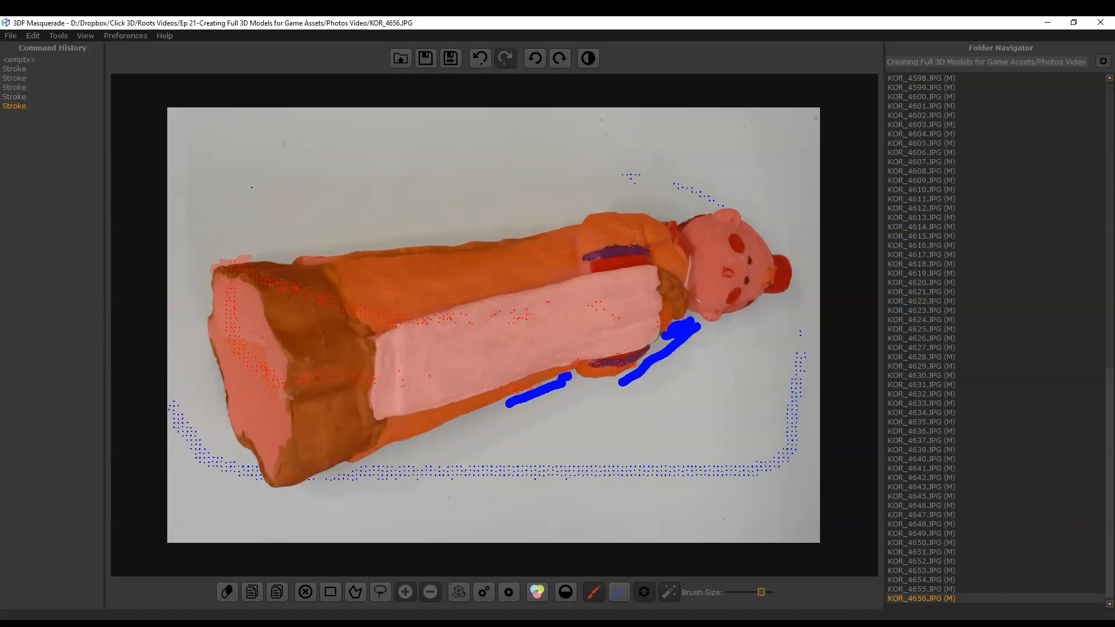
Open KOR_4654.JPG and paint background strokes over the mask spill around the figurine's base and along its lower side.
{"action": "left_click", "coordinate": [921, 579]}
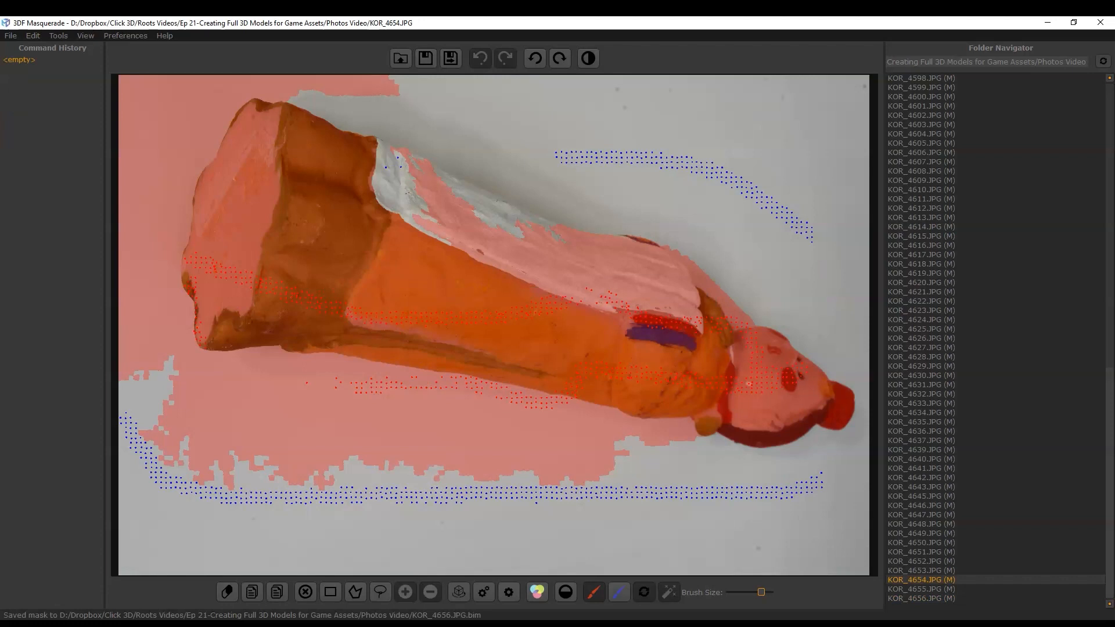
{"action": "mouse_move", "coordinate": [678, 427]}
{"action": "left_mouse_down"}
{"action": "mouse_move", "coordinate": [389, 377]}
{"action": "mouse_move", "coordinate": [269, 373]}
{"action": "mouse_move", "coordinate": [180, 349]}
{"action": "mouse_move", "coordinate": [164, 275]}
{"action": "mouse_move", "coordinate": [182, 171]}
{"action": "mouse_move", "coordinate": [212, 112]}
{"action": "mouse_move", "coordinate": [267, 83]}
{"action": "mouse_move", "coordinate": [396, 88]}
{"action": "left_mouse_up"}
{"action": "mouse_move", "coordinate": [135, 87]}
{"action": "left_mouse_down"}
{"action": "mouse_move", "coordinate": [174, 119]}
{"action": "mouse_move", "coordinate": [143, 244]}
{"action": "mouse_move", "coordinate": [192, 447]}
{"action": "mouse_move", "coordinate": [540, 477]}
{"action": "mouse_move", "coordinate": [169, 394]}
{"action": "mouse_move", "coordinate": [651, 430]}
{"action": "mouse_move", "coordinate": [689, 447]}
{"action": "left_mouse_up"}
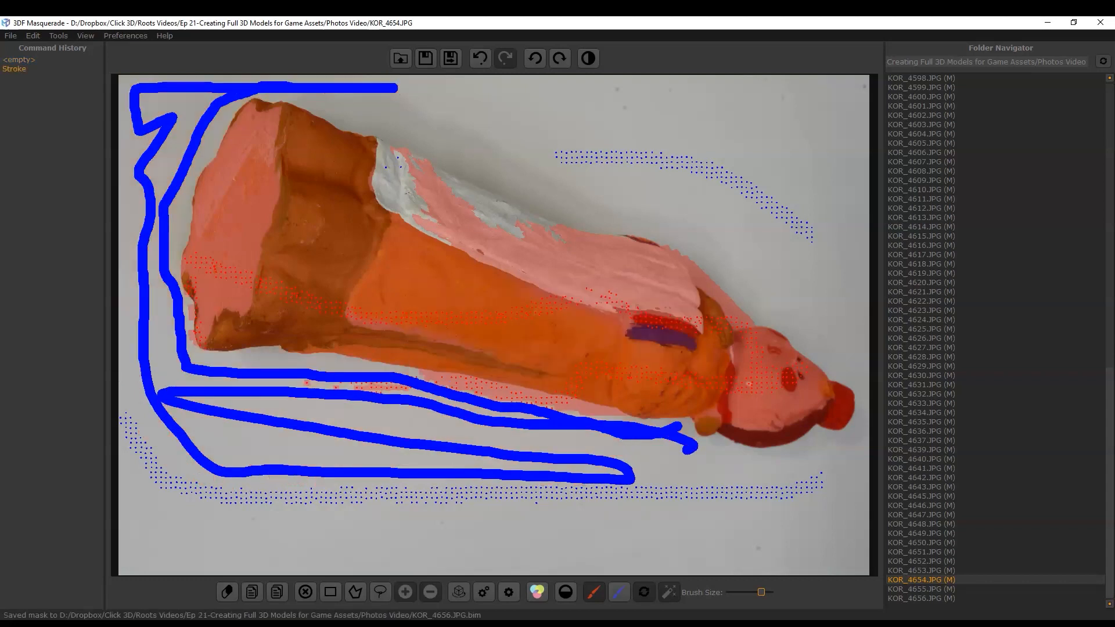
{"action": "scroll", "coordinate": [175, 339], "scroll_direction": "up", "scroll_amount": 6}
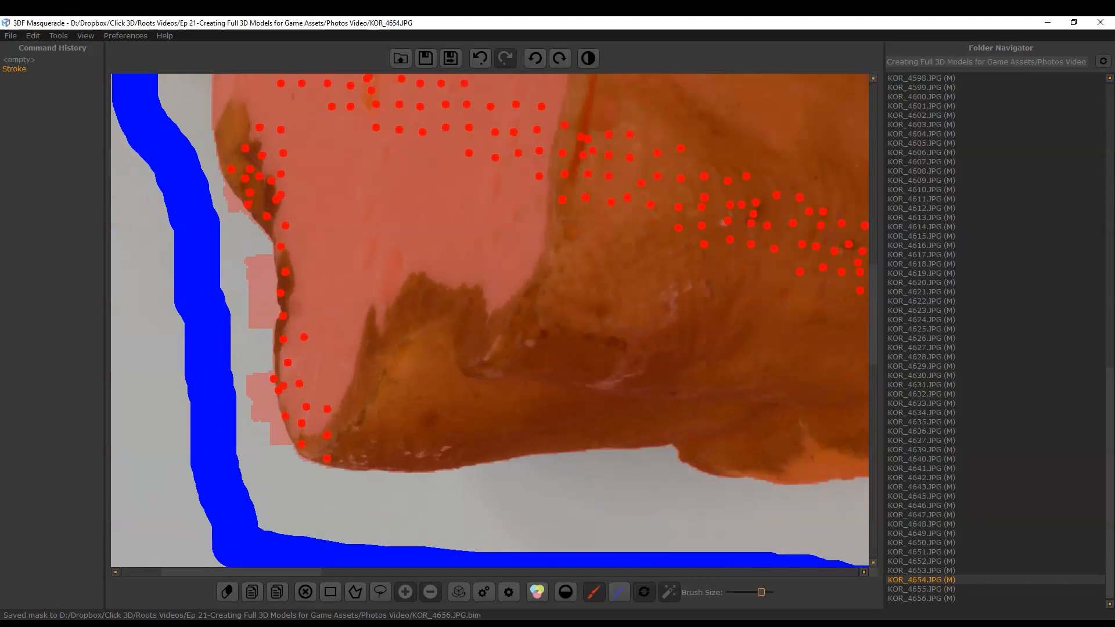
{"action": "left_click_drag", "start_coordinate": [251, 268], "coordinate": [254, 441]}
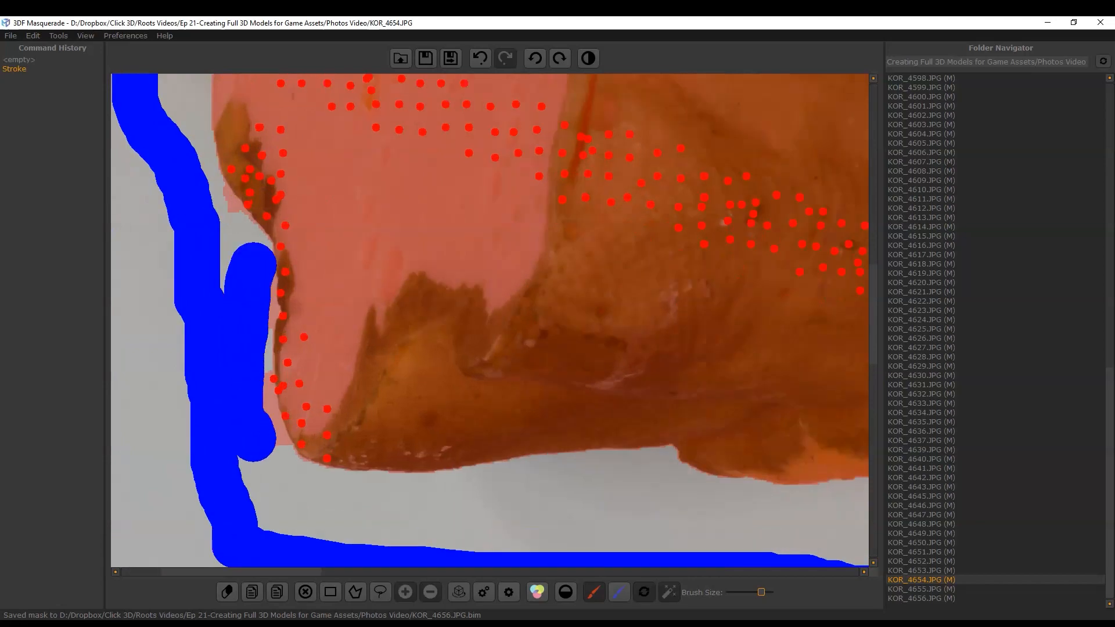
Refine the KOR_4654.JPG mask with background strokes over the leftover shadow spill along the underside of the skirt and robe.
{"action": "scroll", "coordinate": [226, 392], "scroll_direction": "down", "scroll_amount": 5}
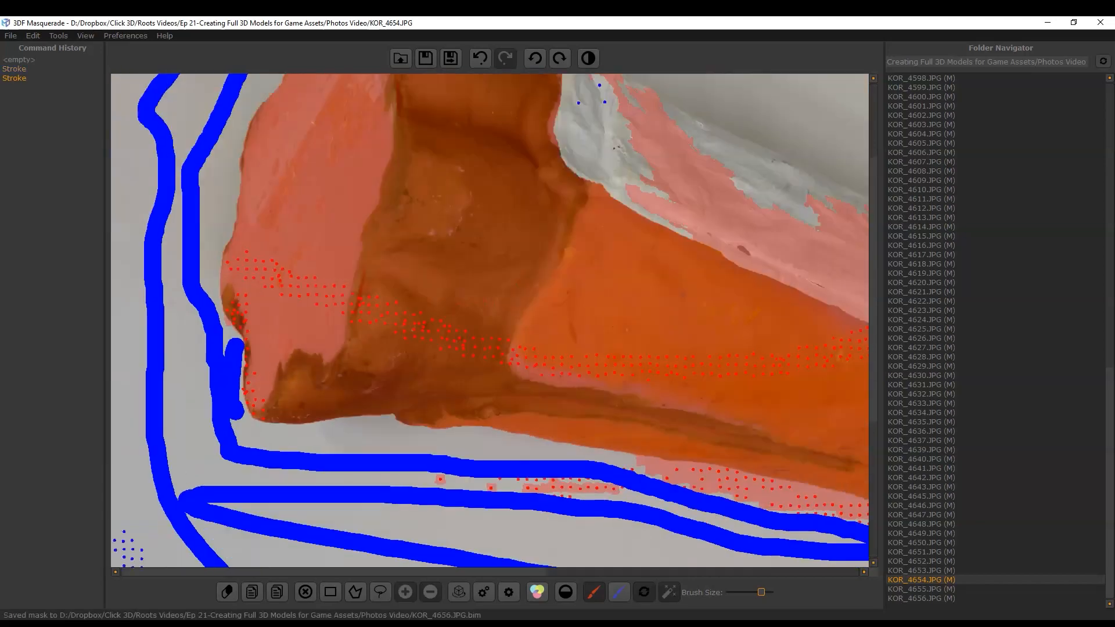
{"action": "scroll", "coordinate": [139, 473], "scroll_direction": "down", "scroll_amount": 2}
{"action": "left_click_drag", "start_coordinate": [364, 475], "coordinate": [474, 476]}
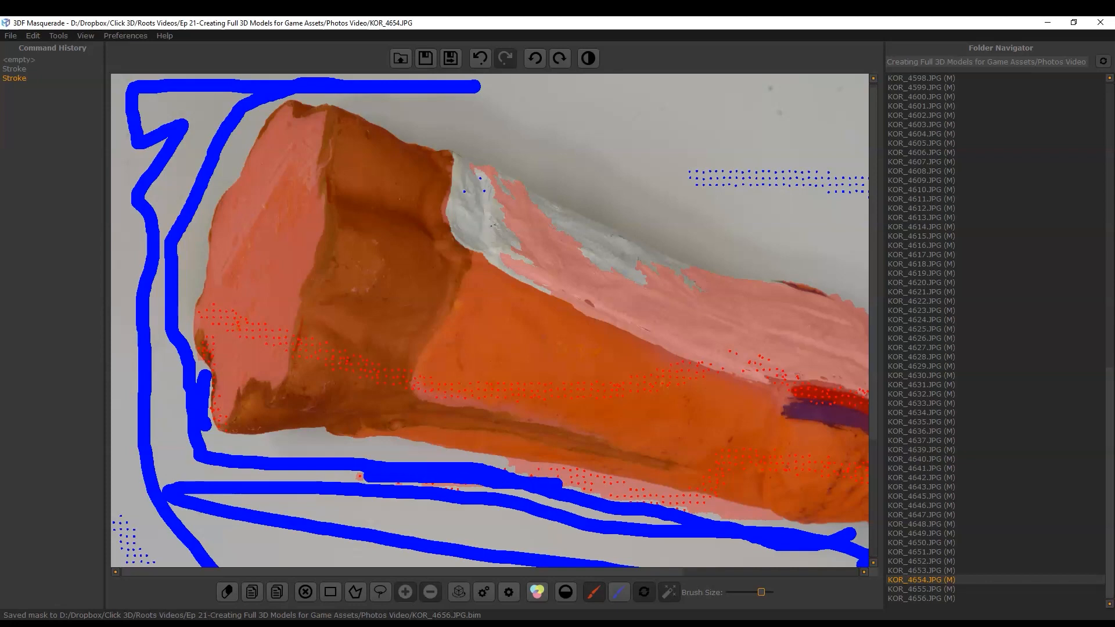
{"action": "left_click_drag", "start_coordinate": [560, 482], "coordinate": [742, 515]}
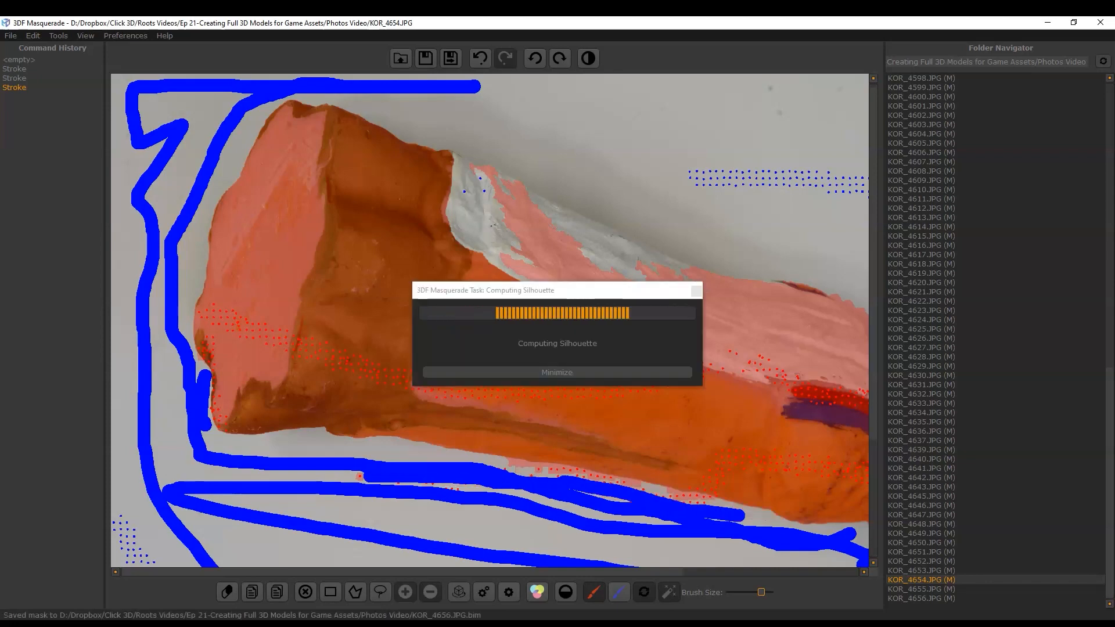
{"action": "scroll", "coordinate": [368, 445], "scroll_direction": "up", "scroll_amount": 4}
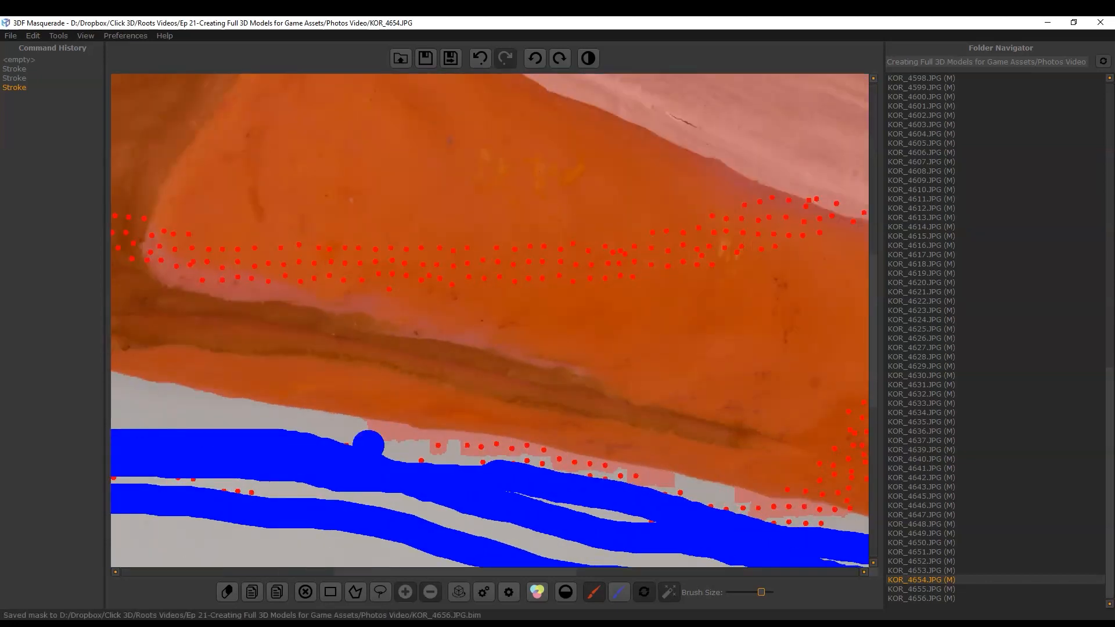
{"action": "mouse_move", "coordinate": [368, 445]}
{"action": "left_mouse_down"}
{"action": "mouse_move", "coordinate": [608, 467]}
{"action": "mouse_move", "coordinate": [810, 523]}
{"action": "left_mouse_up"}
{"action": "scroll", "coordinate": [810, 522], "scroll_direction": "down", "scroll_amount": 5}
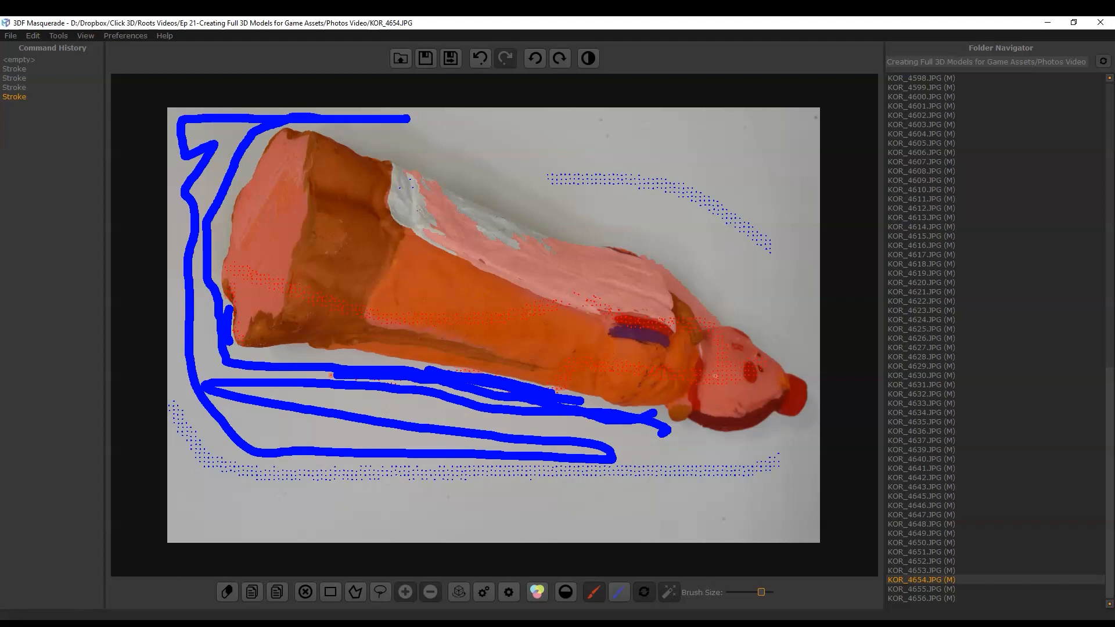
Switch to 3DF Zephyr, review the image masks in the Project Wizard, and continue to the camera orientation settings.
{"action": "mouse_move", "coordinate": [498, 623]}
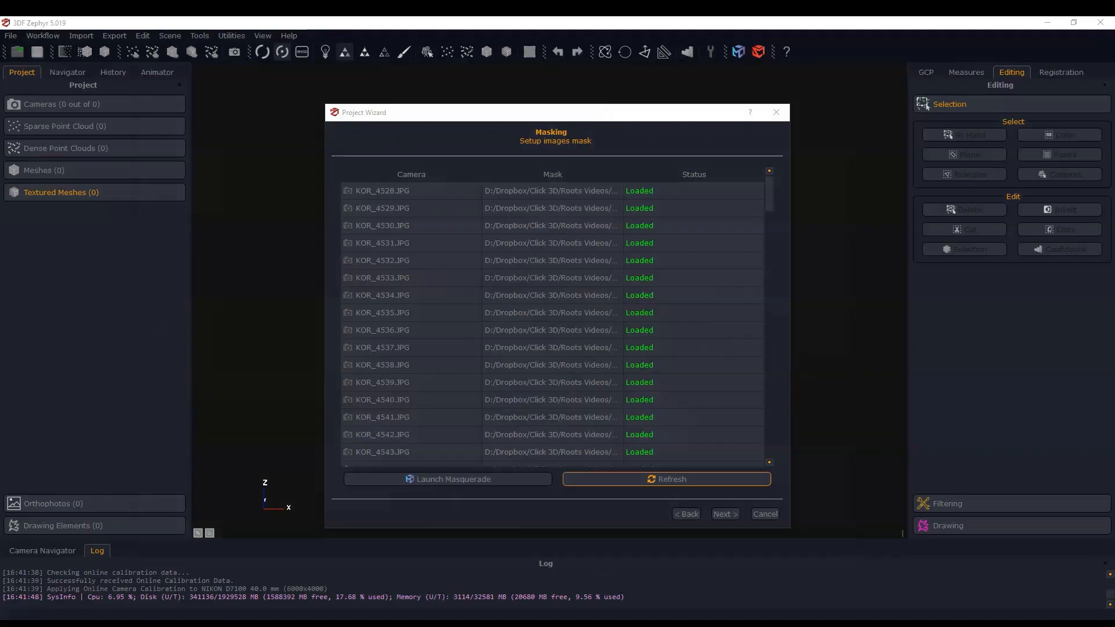
{"action": "scroll", "coordinate": [552, 319], "scroll_direction": "down", "scroll_amount": 9}
{"action": "scroll", "coordinate": [552, 319], "scroll_direction": "down", "scroll_amount": 5}
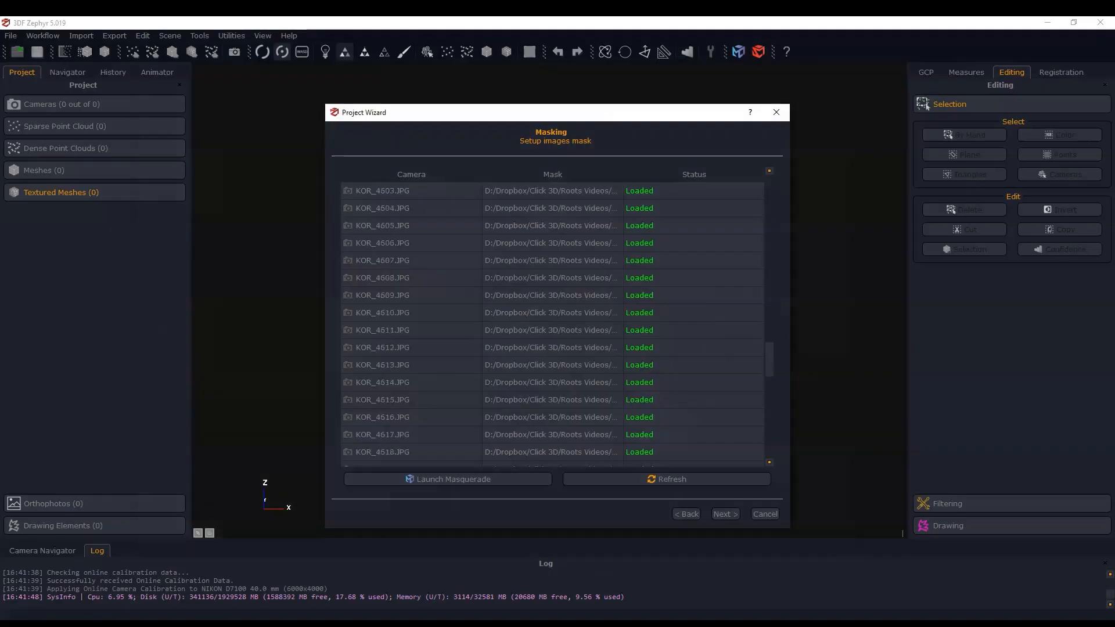
{"action": "scroll", "coordinate": [552, 320], "scroll_direction": "up", "scroll_amount": 14}
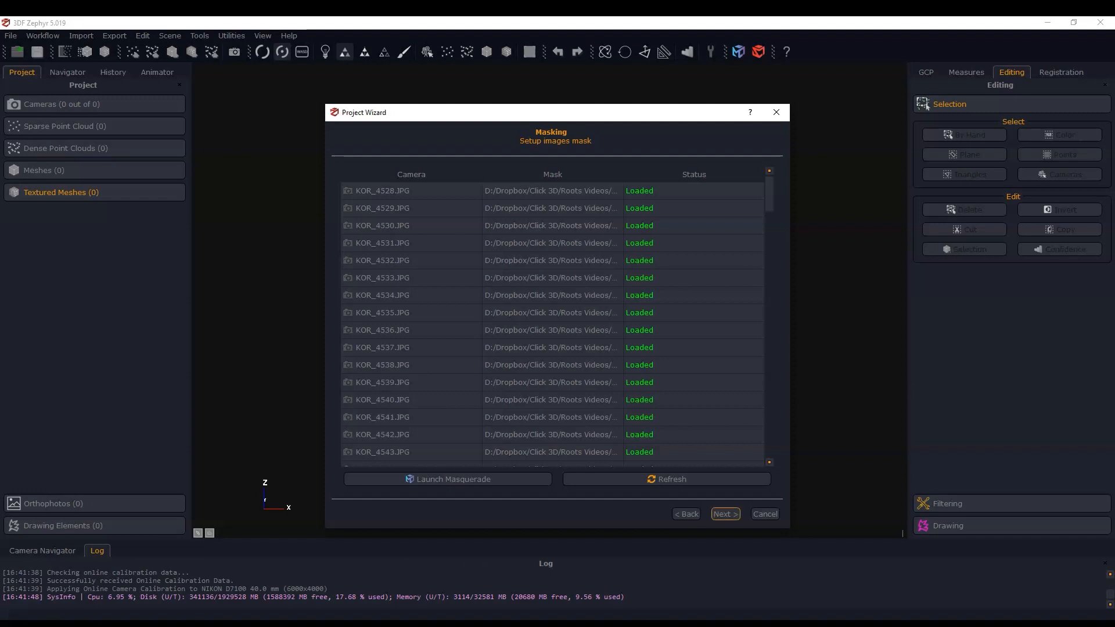
{"action": "left_click", "coordinate": [725, 514]}
{"action": "left_click", "coordinate": [725, 513]}
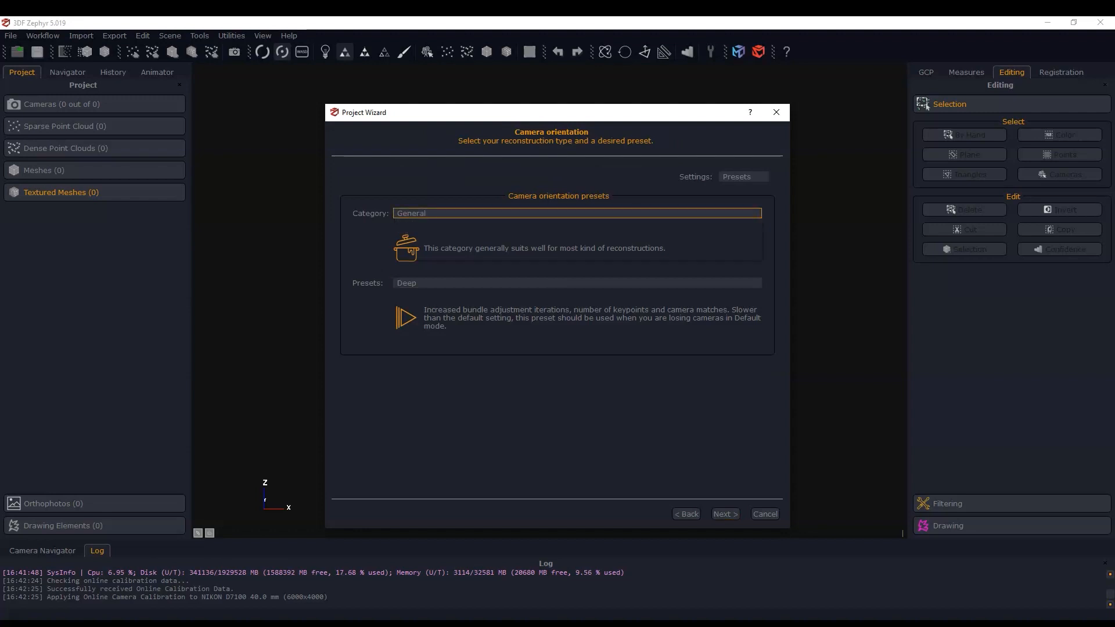
Set the camera orientation category to Close Range, keep the Deep preset, and run the reconstruction.
{"action": "left_click", "coordinate": [577, 213]}
{"action": "left_click", "coordinate": [577, 231]}
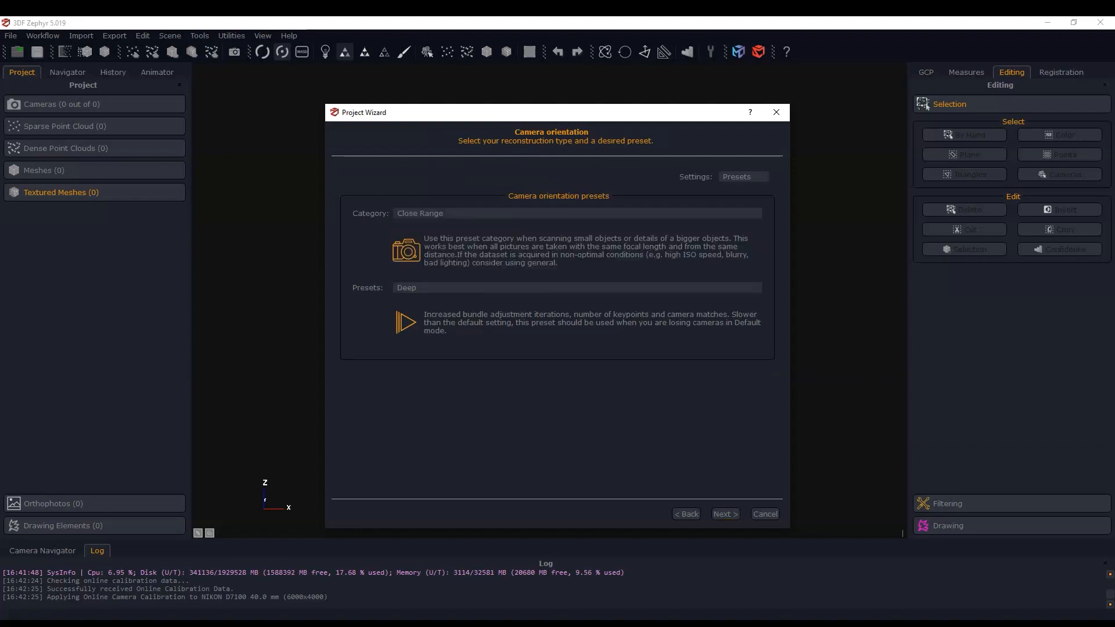
{"action": "left_click", "coordinate": [726, 514]}
{"action": "left_click", "coordinate": [557, 173]}
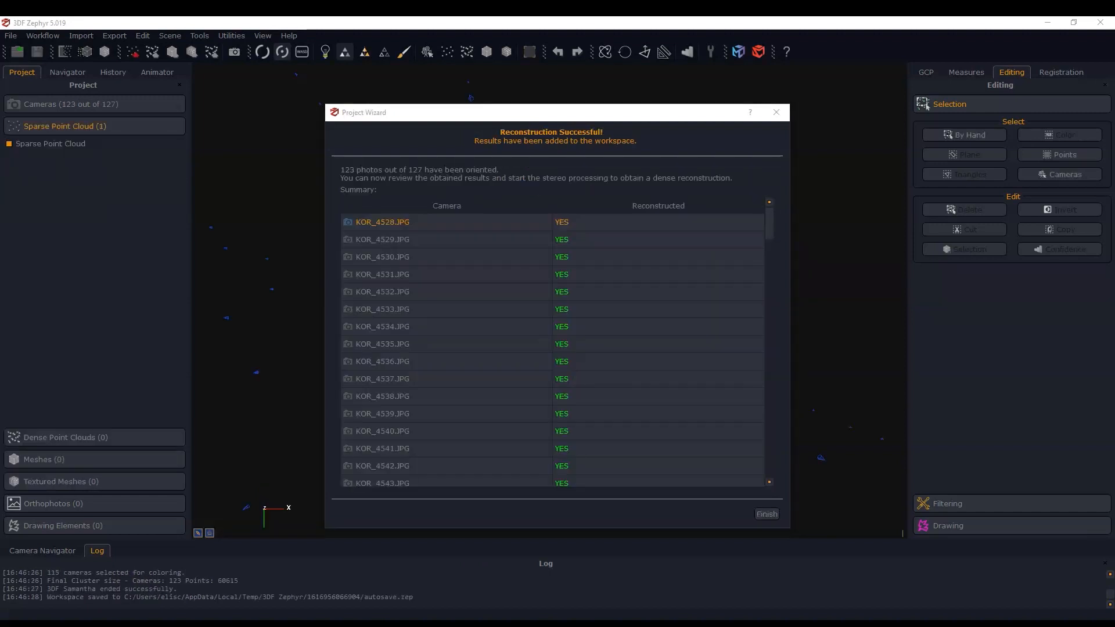
Review the camera reconstruction summary, finish the wizard, and inspect the sparse point cloud and camera positions from several sides.
{"action": "scroll", "coordinate": [552, 349], "scroll_direction": "down", "scroll_amount": 7}
{"action": "left_click", "coordinate": [766, 514]}
{"action": "left_click_drag", "start_coordinate": [511, 343], "coordinate": [485, 374]}
{"action": "scroll", "coordinate": [525, 401], "scroll_direction": "up", "scroll_amount": 3}
{"action": "scroll", "coordinate": [490, 360], "scroll_direction": "up", "scroll_amount": 4}
{"action": "scroll", "coordinate": [490, 360], "scroll_direction": "down", "scroll_amount": 4}
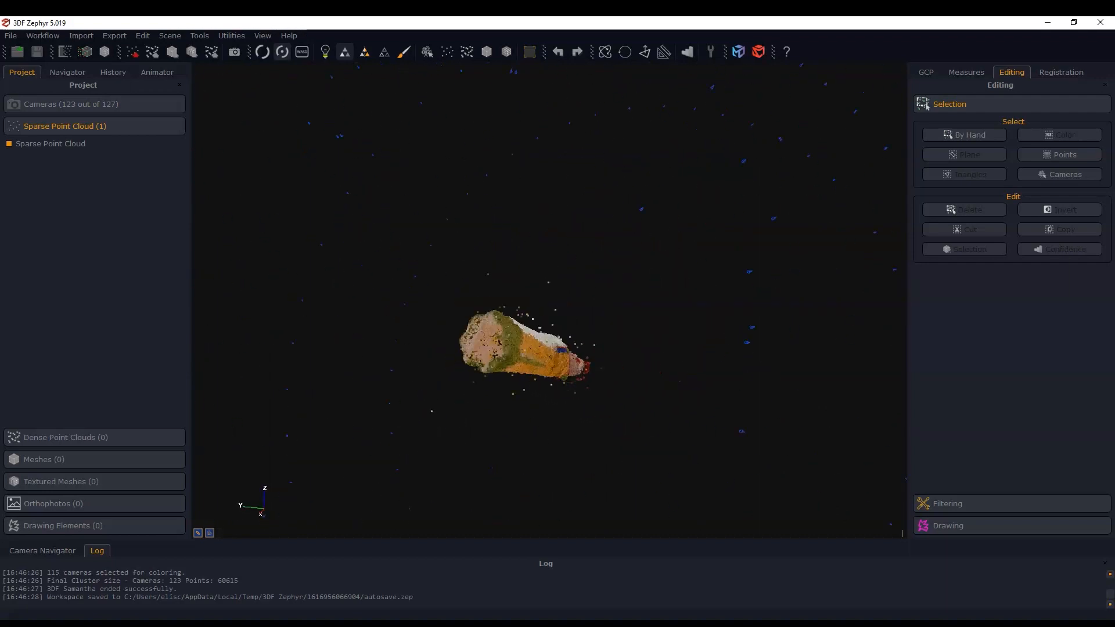
{"action": "left_click_drag", "start_coordinate": [488, 274], "coordinate": [403, 272]}
{"action": "left_click_drag", "start_coordinate": [738, 355], "coordinate": [688, 349]}
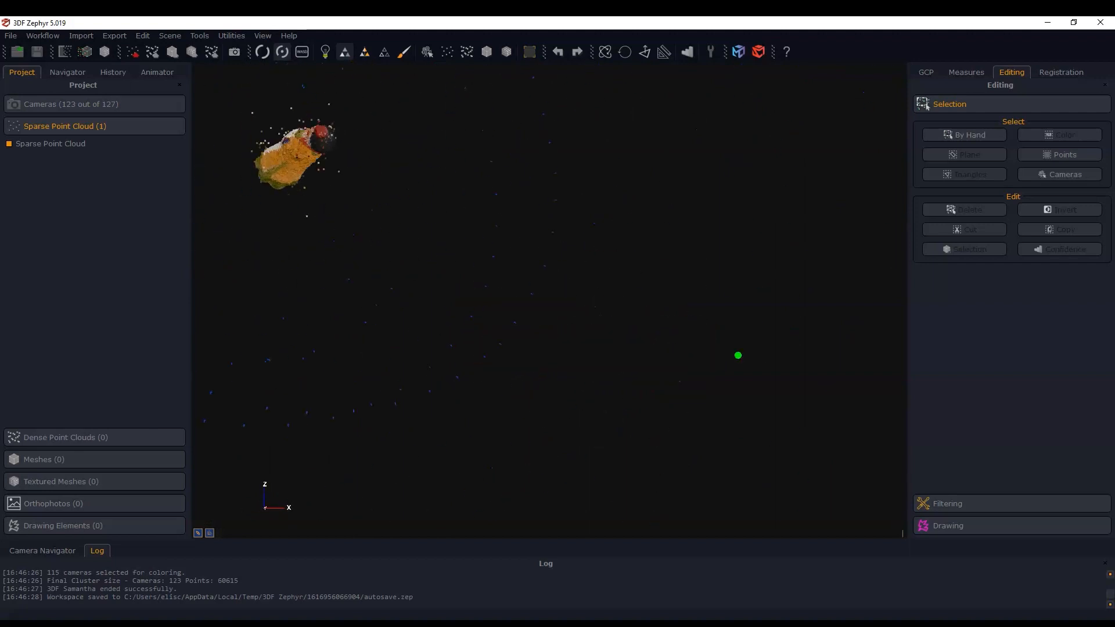
{"action": "middle_click_drag", "start_coordinate": [688, 349], "coordinate": [804, 416]}
{"action": "scroll", "coordinate": [749, 359], "scroll_direction": "down", "scroll_amount": 3}
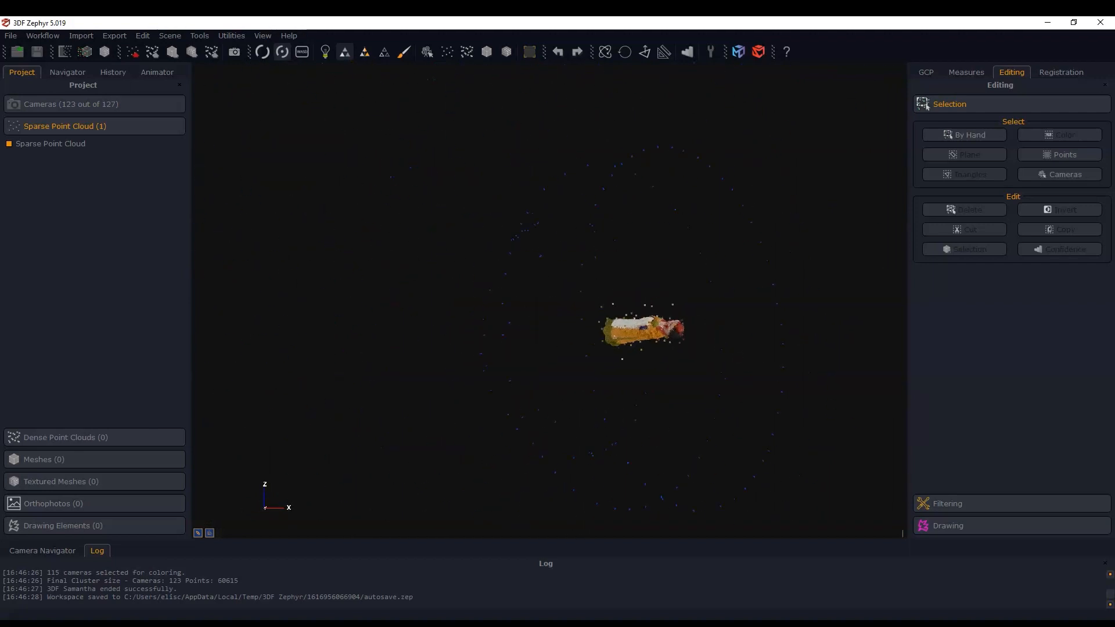
Hide the camera markers surrounding the sparse point cloud.
{"action": "left_click", "coordinate": [428, 51]}
{"action": "scroll", "coordinate": [761, 360], "scroll_direction": "up", "scroll_amount": 5}
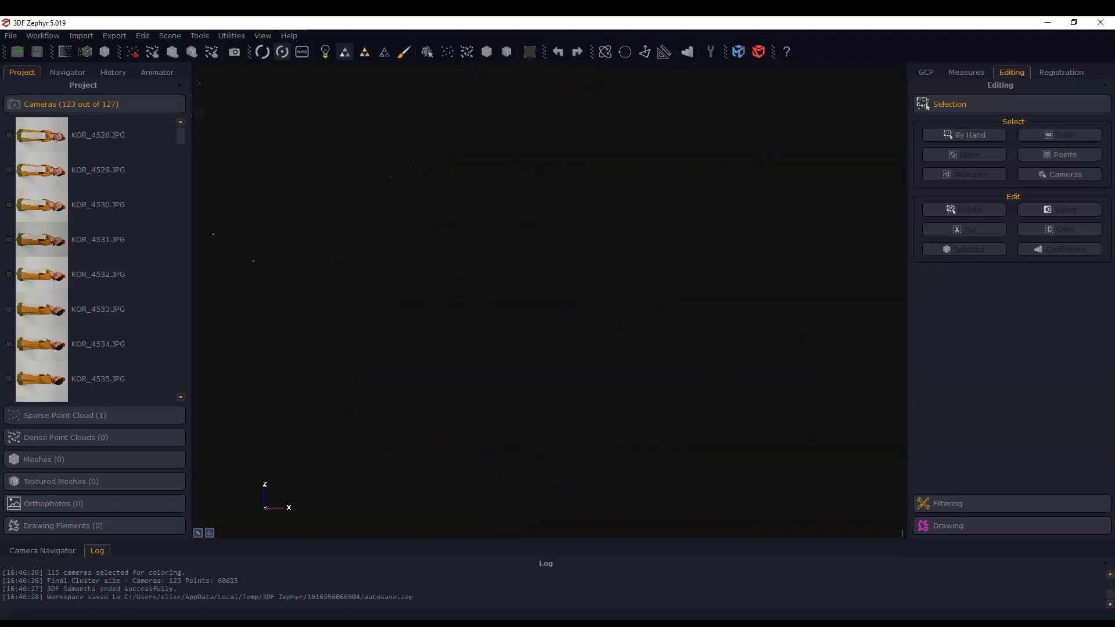
{"action": "scroll", "coordinate": [760, 360], "scroll_direction": "down", "scroll_amount": 3}
{"action": "left_click_drag", "start_coordinate": [569, 336], "coordinate": [726, 339]}
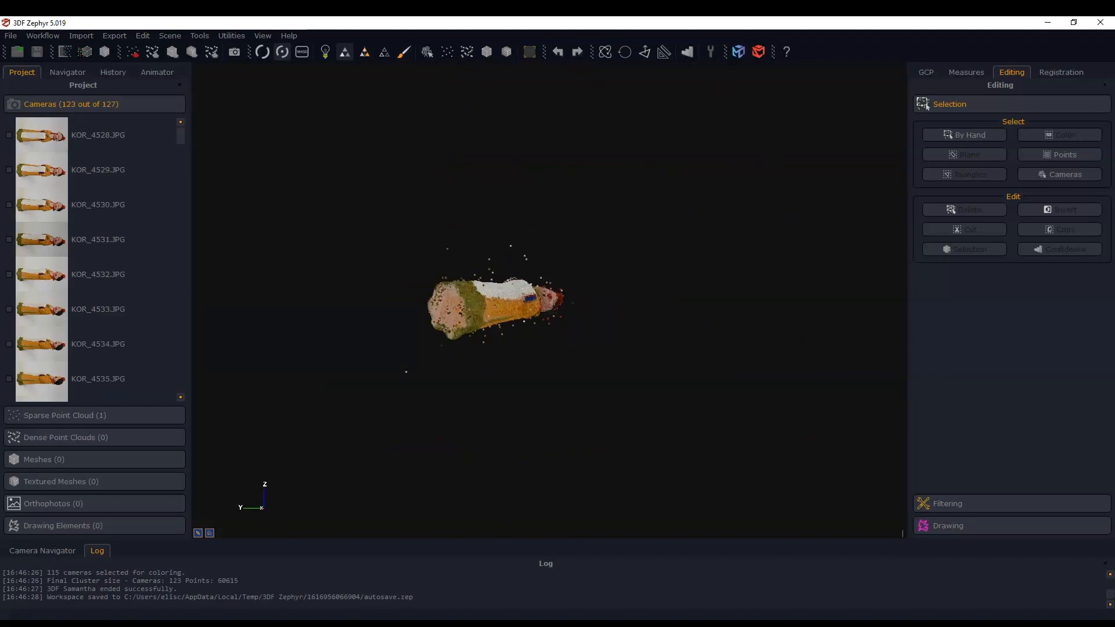
Define the up vector with the Triangle tool from three points on the figurine's base so that it stands upright.
{"action": "scroll", "coordinate": [549, 301], "scroll_direction": "up", "scroll_amount": 5}
{"action": "middle_click_drag", "start_coordinate": [418, 324], "coordinate": [534, 314]}
{"action": "left_click_drag", "start_coordinate": [534, 313], "coordinate": [531, 343]}
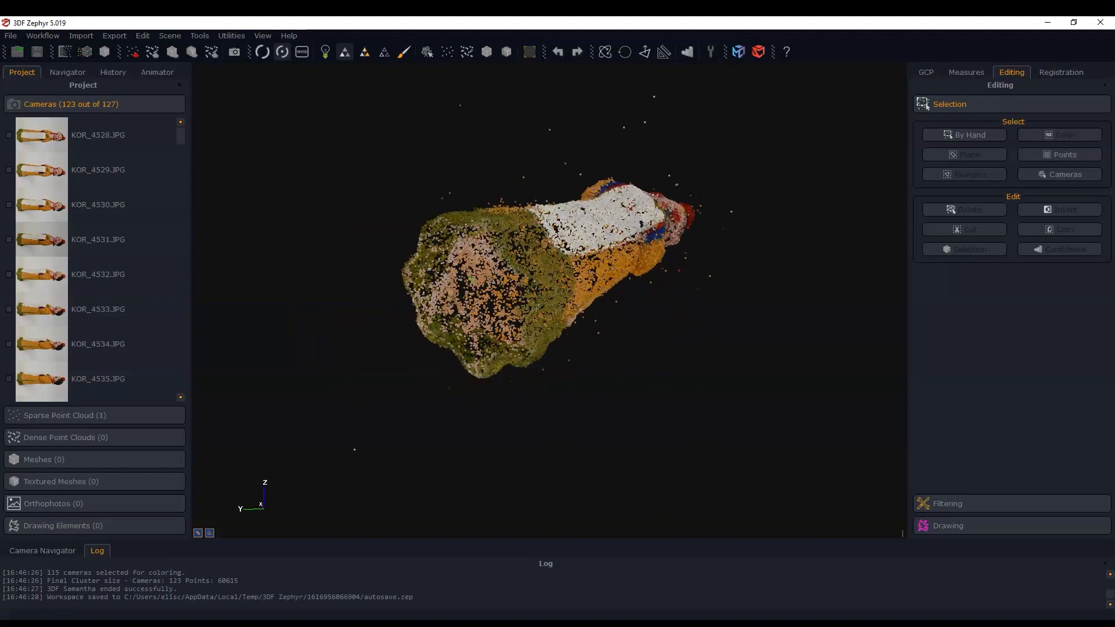
{"action": "left_click", "coordinate": [644, 52]}
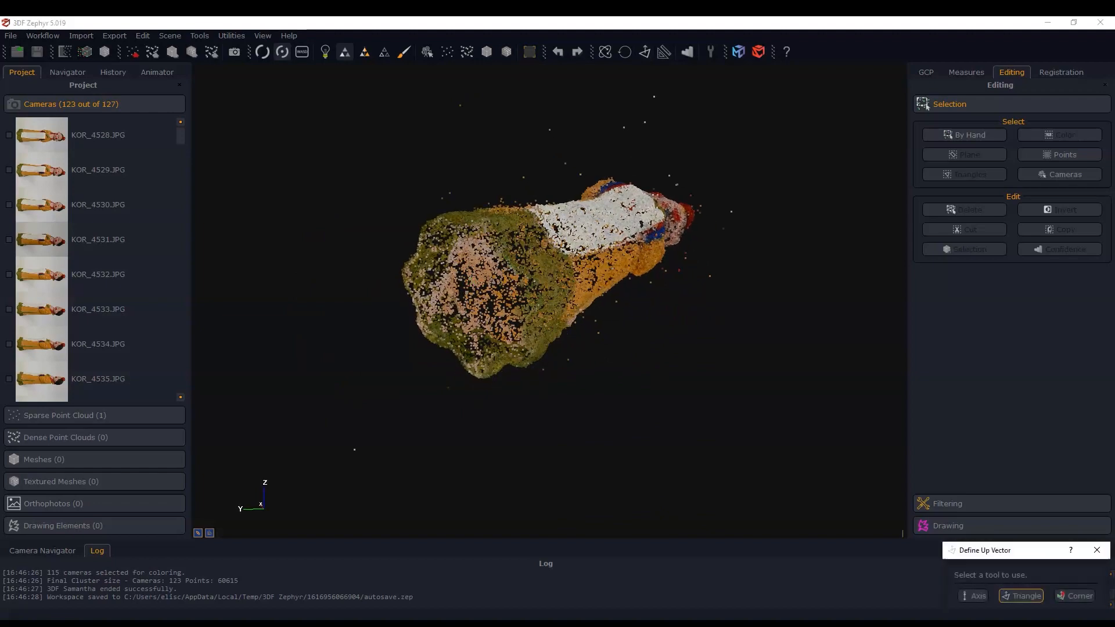
{"action": "left_click", "coordinate": [1021, 596]}
{"action": "left_click", "coordinate": [500, 317]}
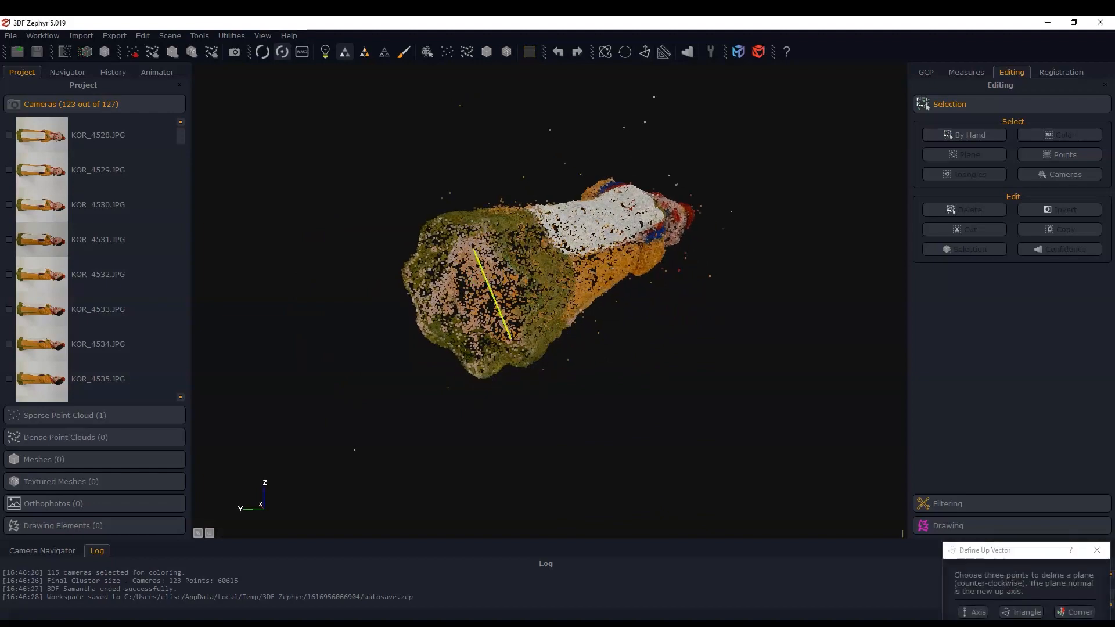
{"action": "left_click", "coordinate": [473, 250]}
{"action": "left_click", "coordinate": [436, 300]}
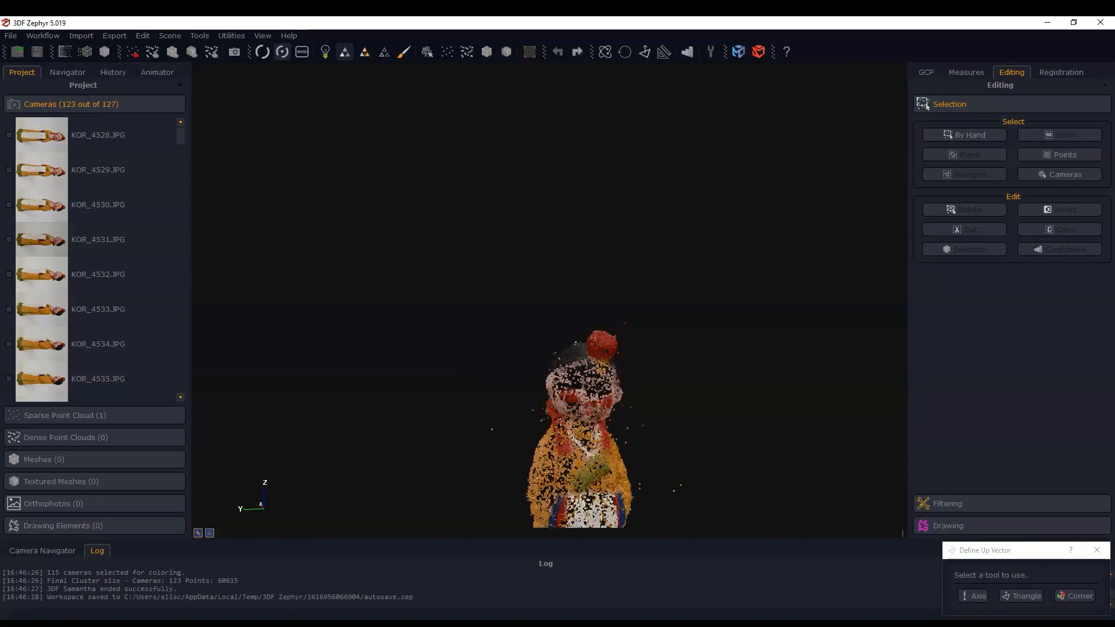
{"action": "left_click_drag", "start_coordinate": [577, 337], "coordinate": [542, 375]}
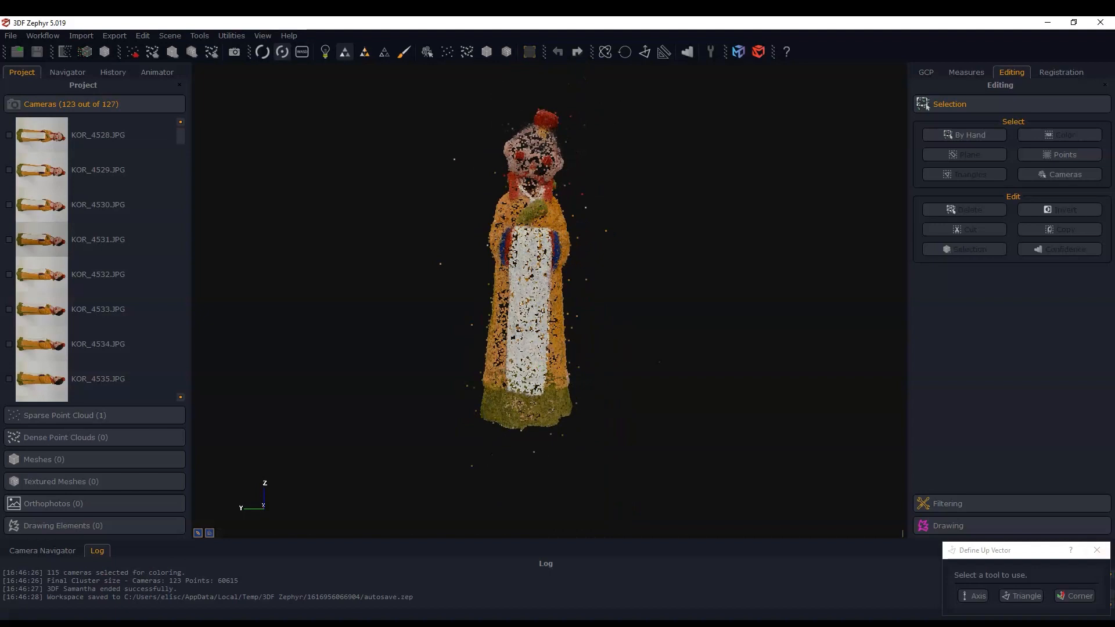
{"action": "left_click", "coordinate": [1097, 550]}
Reset the bounding box around the figurine's sparse point cloud and check its fit.
{"action": "mouse_move", "coordinate": [537, 313]}
{"action": "left_mouse_down"}
{"action": "mouse_move", "coordinate": [507, 426]}
{"action": "mouse_move", "coordinate": [507, 321]}
{"action": "mouse_move", "coordinate": [472, 320]}
{"action": "mouse_move", "coordinate": [552, 323]}
{"action": "mouse_move", "coordinate": [473, 315]}
{"action": "mouse_move", "coordinate": [526, 298]}
{"action": "mouse_move", "coordinate": [508, 295]}
{"action": "left_mouse_up"}
{"action": "mouse_move", "coordinate": [528, 278]}
{"action": "middle_mouse_down"}
{"action": "mouse_move", "coordinate": [504, 360]}
{"action": "mouse_move", "coordinate": [558, 331]}
{"action": "middle_mouse_up"}
{"action": "scroll", "coordinate": [504, 361], "scroll_direction": "up", "scroll_amount": 3}
{"action": "scroll", "coordinate": [541, 349], "scroll_direction": "up", "scroll_amount": 3}
{"action": "scroll", "coordinate": [559, 330], "scroll_direction": "down", "scroll_amount": 3}
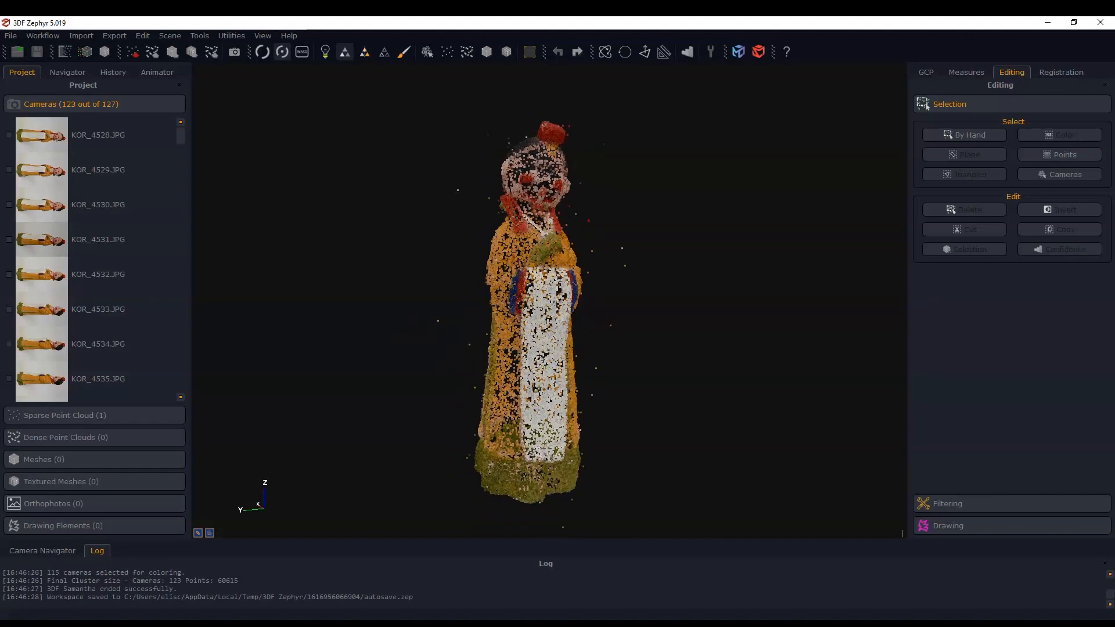
{"action": "left_click", "coordinate": [529, 52]}
{"action": "left_click", "coordinate": [1081, 541]}
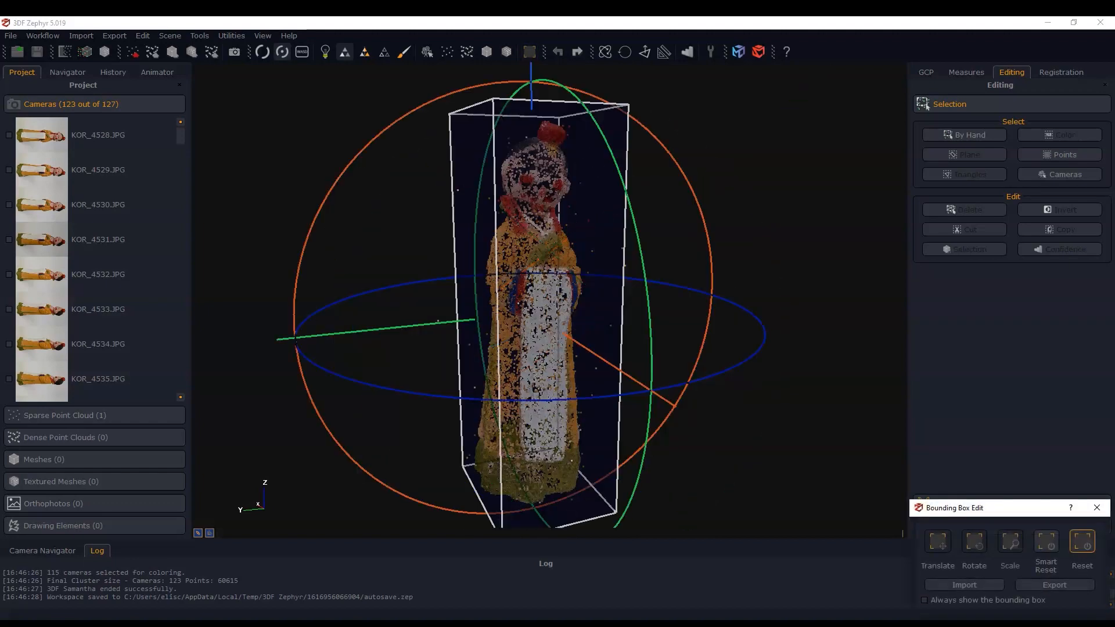
{"action": "scroll", "coordinate": [540, 342], "scroll_direction": "down", "scroll_amount": 1}
{"action": "middle_click_drag", "start_coordinate": [540, 342], "coordinate": [607, 287]}
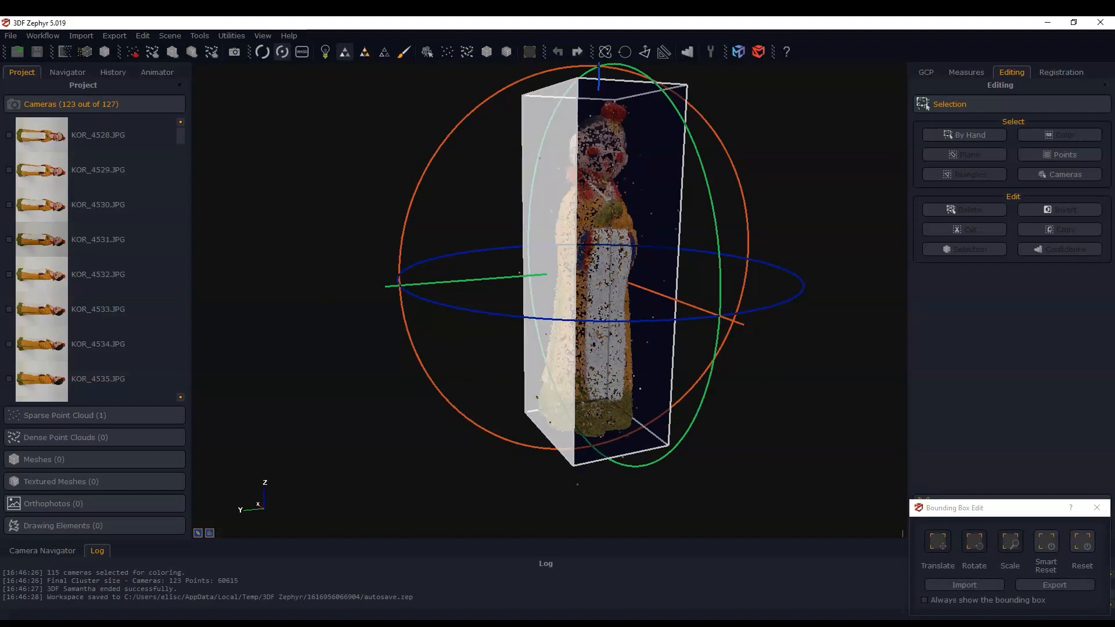
{"action": "left_click_drag", "start_coordinate": [542, 282], "coordinate": [531, 282]}
{"action": "mouse_move", "coordinate": [720, 475]}
{"action": "left_mouse_down"}
{"action": "mouse_move", "coordinate": [721, 446]}
{"action": "mouse_move", "coordinate": [720, 456]}
{"action": "left_mouse_up"}
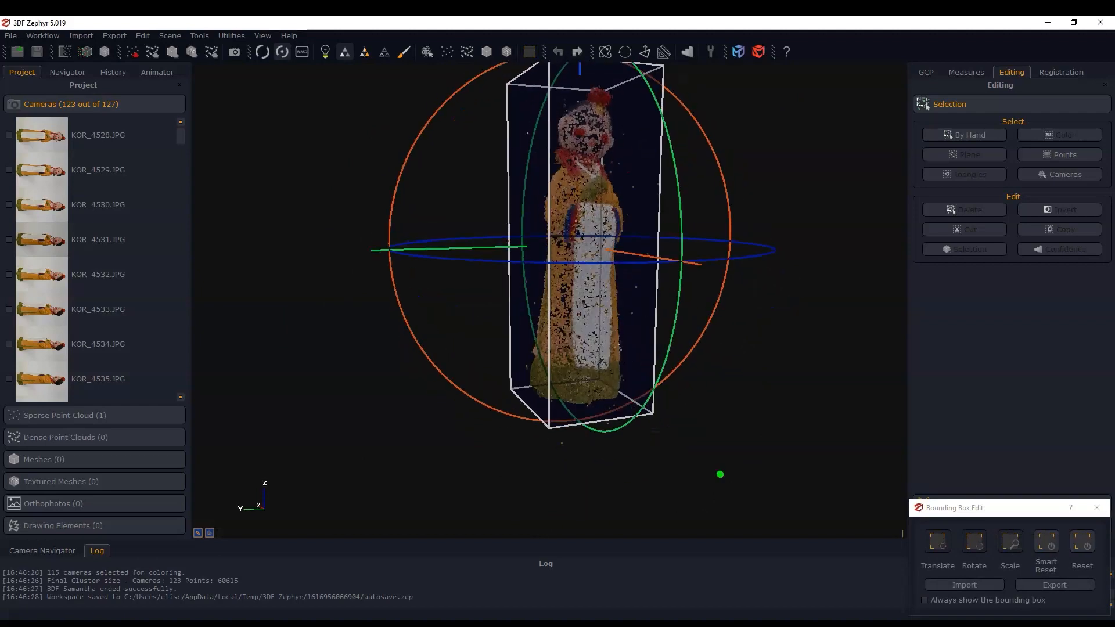
{"action": "left_click", "coordinate": [1096, 508]}
Generate a dense point cloud from all cameras with the Close Range category and Default preset, and finish the wizard.
{"action": "left_click_drag", "start_coordinate": [604, 365], "coordinate": [761, 363]}
{"action": "middle_click_drag", "start_coordinate": [540, 343], "coordinate": [546, 386]}
{"action": "scroll", "coordinate": [587, 363], "scroll_direction": "up", "scroll_amount": 1}
{"action": "left_click_drag", "start_coordinate": [587, 363], "coordinate": [423, 359]}
{"action": "scroll", "coordinate": [579, 364], "scroll_direction": "up", "scroll_amount": 1}
{"action": "middle_click_drag", "start_coordinate": [582, 356], "coordinate": [556, 361]}
{"action": "left_click", "coordinate": [42, 36]}
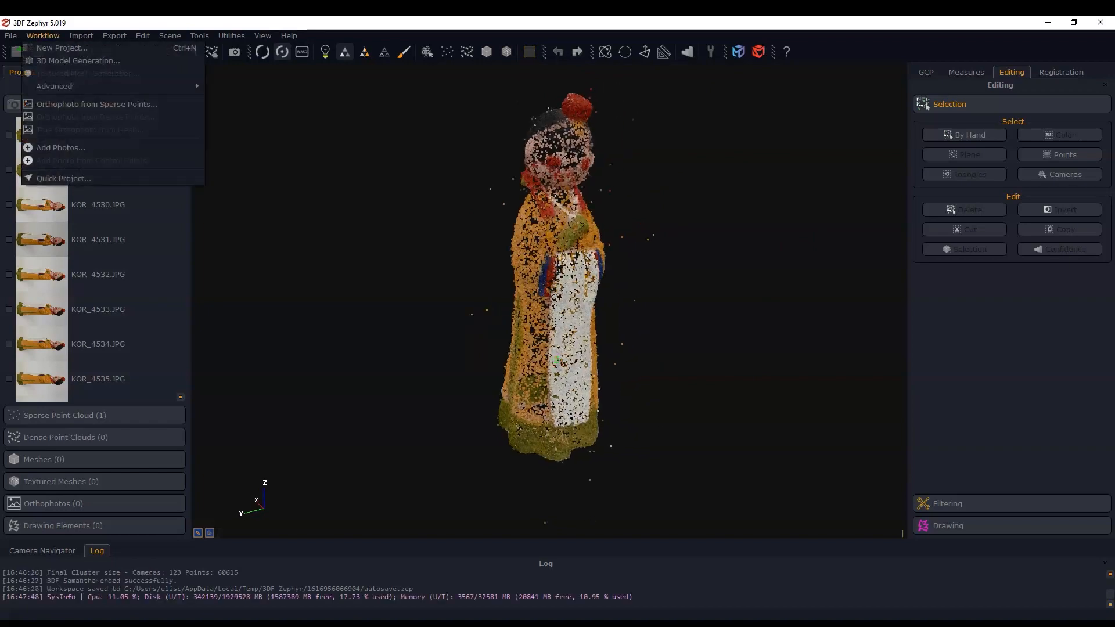
{"action": "mouse_move", "coordinate": [76, 85]}
{"action": "left_click", "coordinate": [261, 85]}
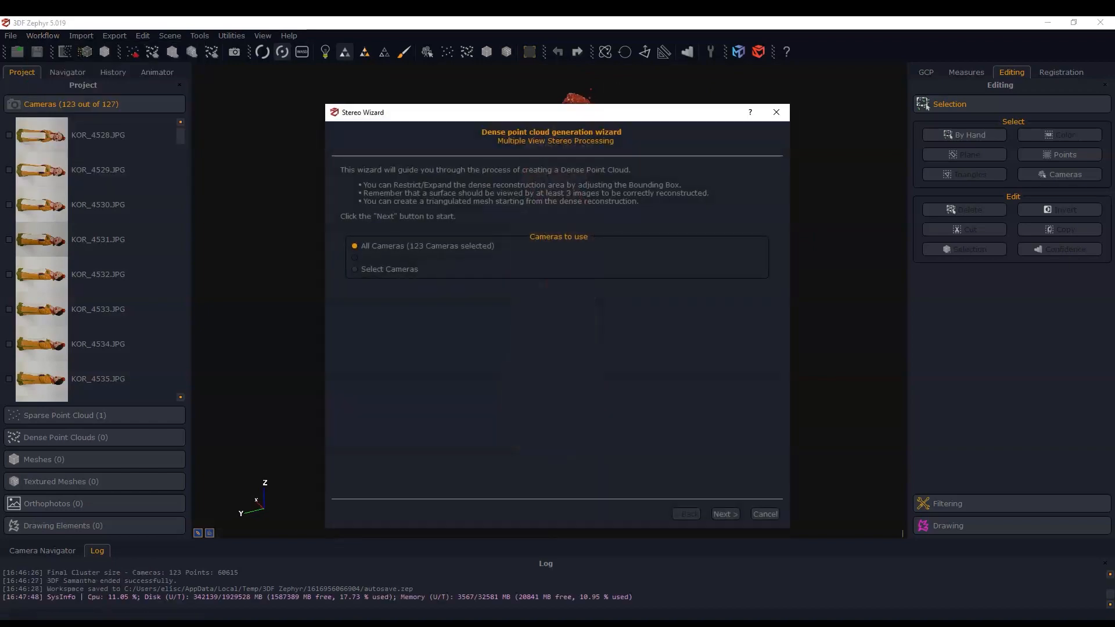
{"action": "key", "text": "Return"}
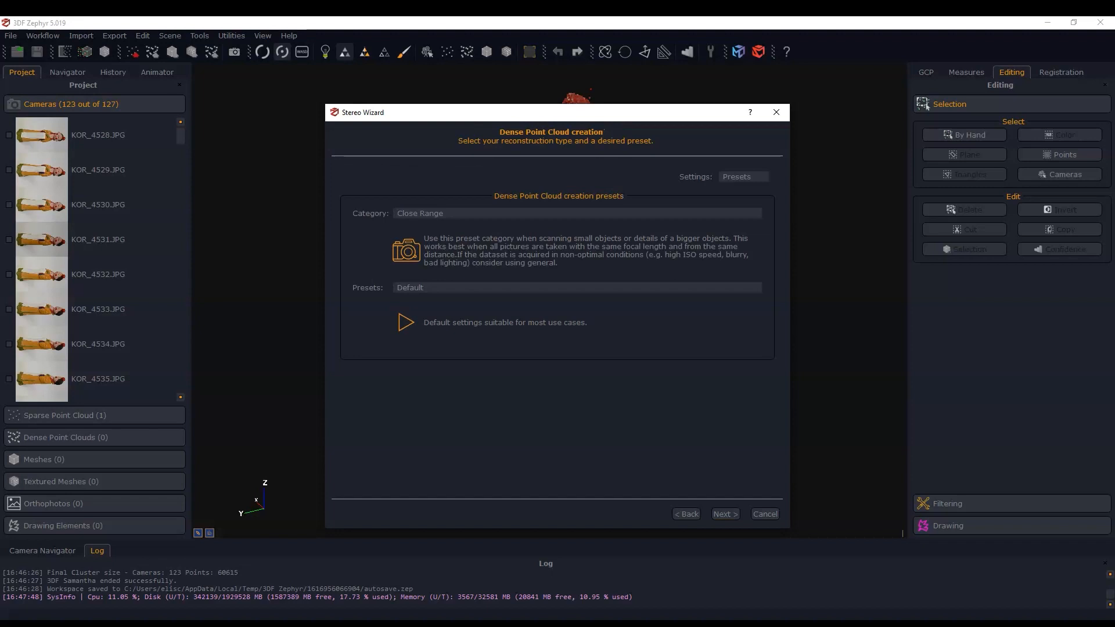
{"action": "key", "text": "Return"}
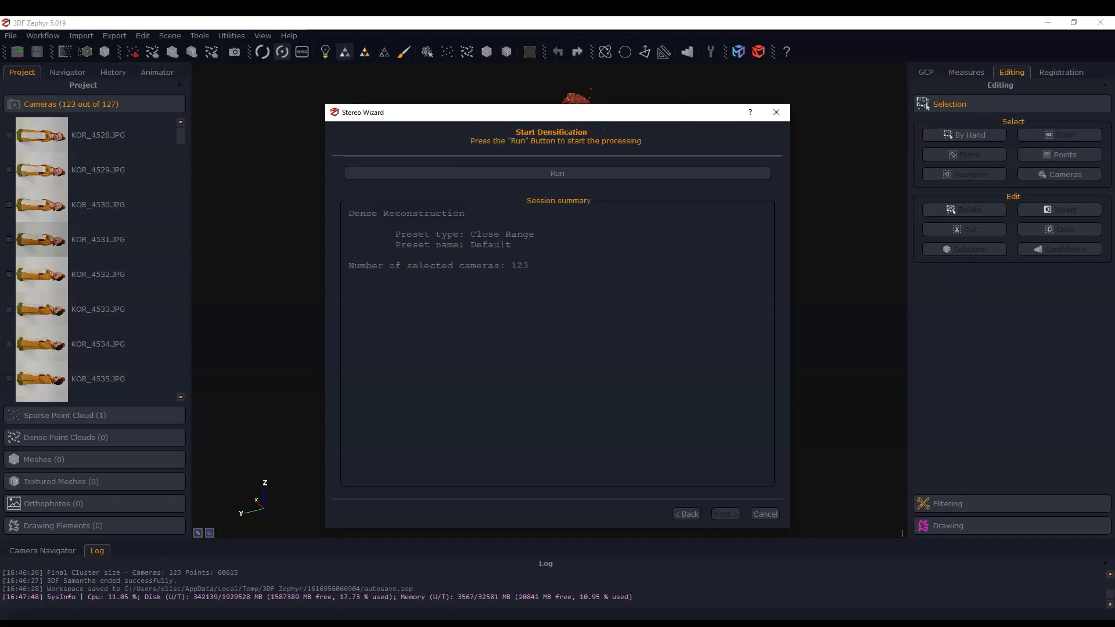
{"action": "key", "text": "Return"}
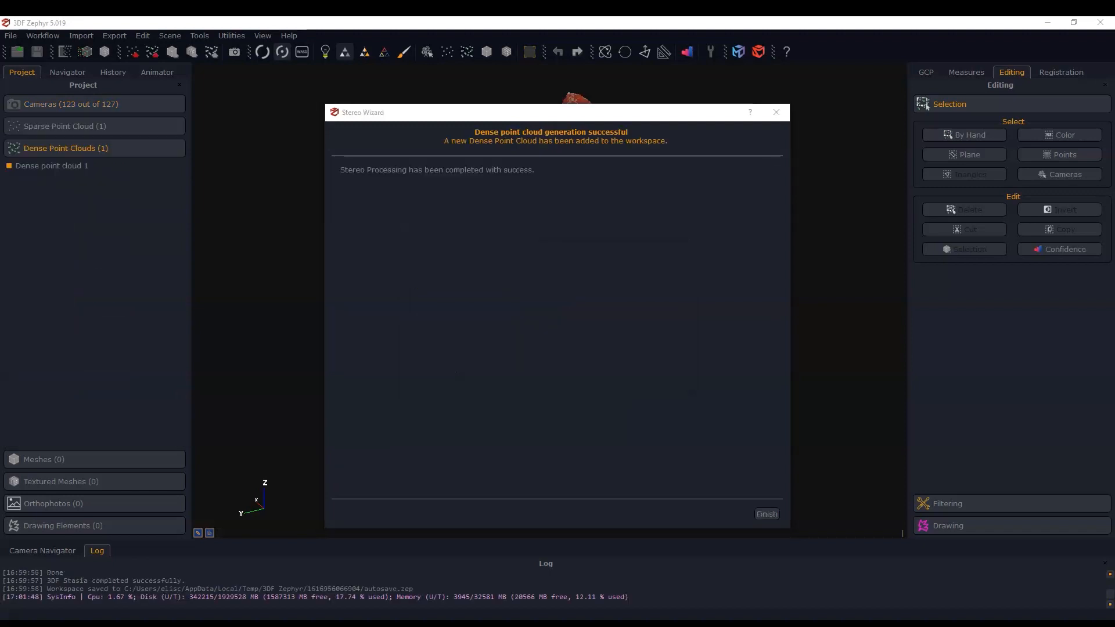
{"action": "key", "text": "Return"}
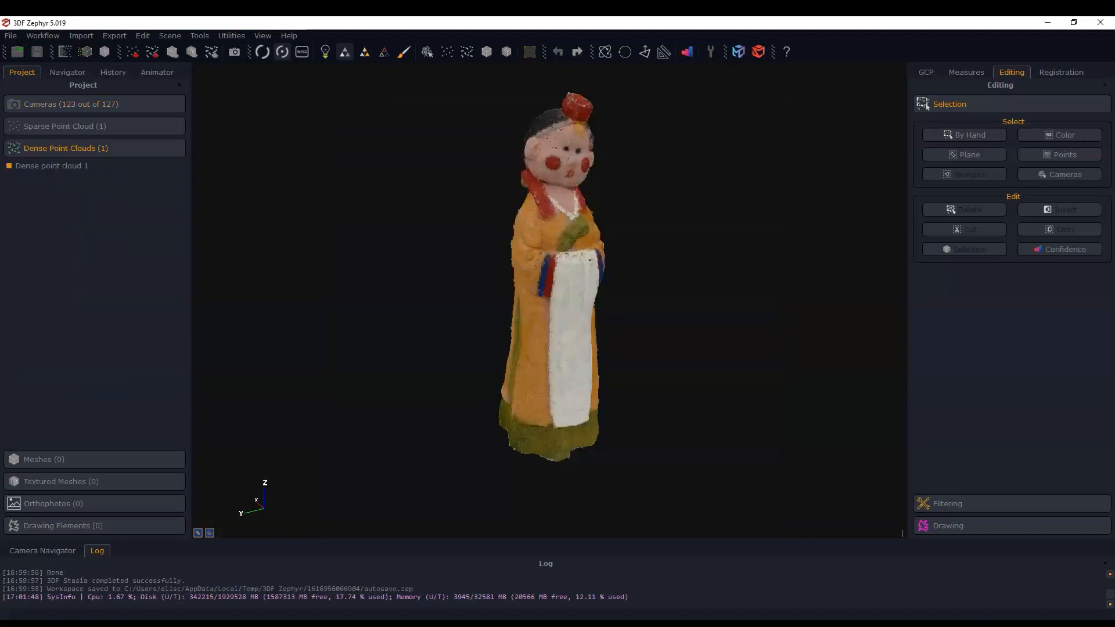
Examine the figurine's dense point cloud from the front and from underneath the base.
{"action": "left_click_drag", "start_coordinate": [558, 314], "coordinate": [534, 284]}
{"action": "scroll", "coordinate": [532, 498], "scroll_direction": "down", "scroll_amount": 1}
{"action": "left_click_drag", "start_coordinate": [532, 498], "coordinate": [558, 325]}
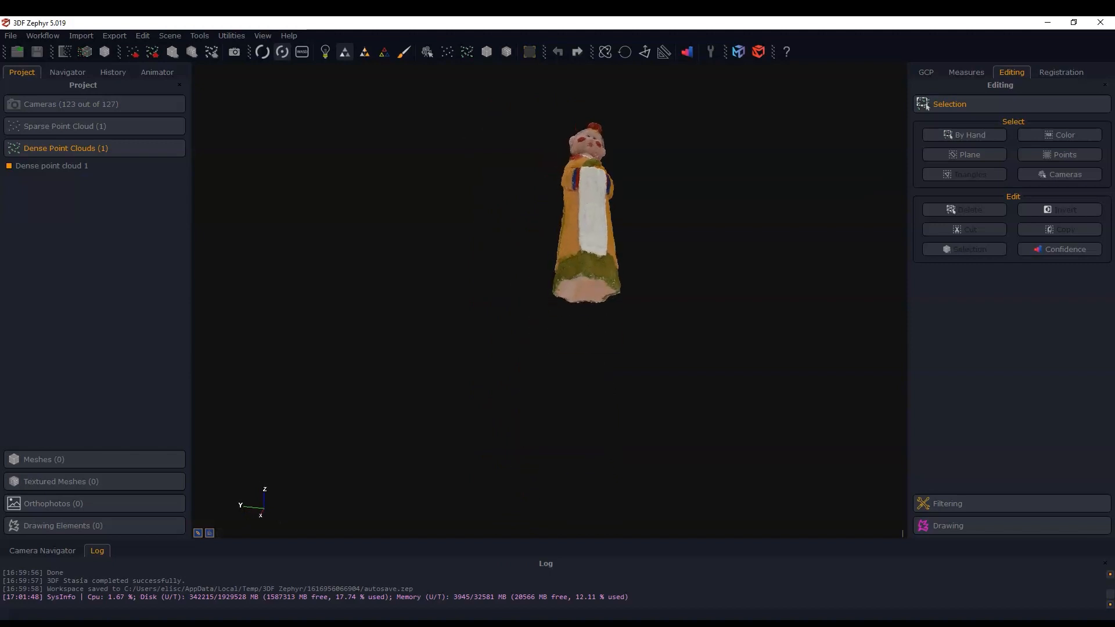
{"action": "left_click_drag", "start_coordinate": [561, 285], "coordinate": [574, 203]}
{"action": "scroll", "coordinate": [574, 204], "scroll_direction": "up", "scroll_amount": 5}
{"action": "middle_click_drag", "start_coordinate": [606, 200], "coordinate": [578, 245]}
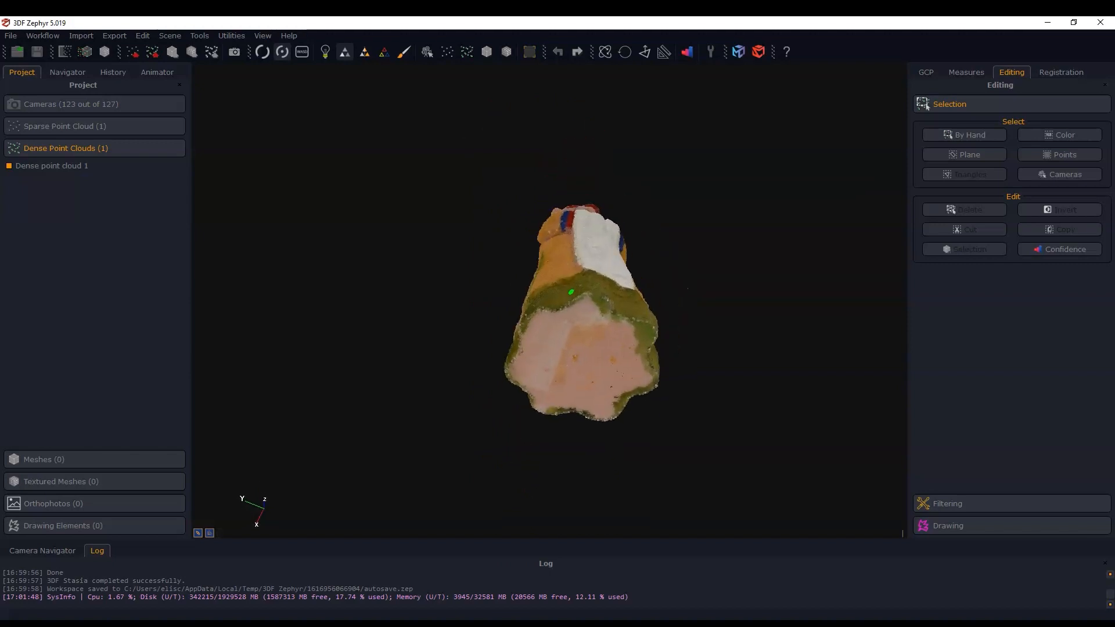
{"action": "left_click_drag", "start_coordinate": [578, 245], "coordinate": [581, 348]}
{"action": "middle_click_drag", "start_coordinate": [581, 230], "coordinate": [569, 316]}
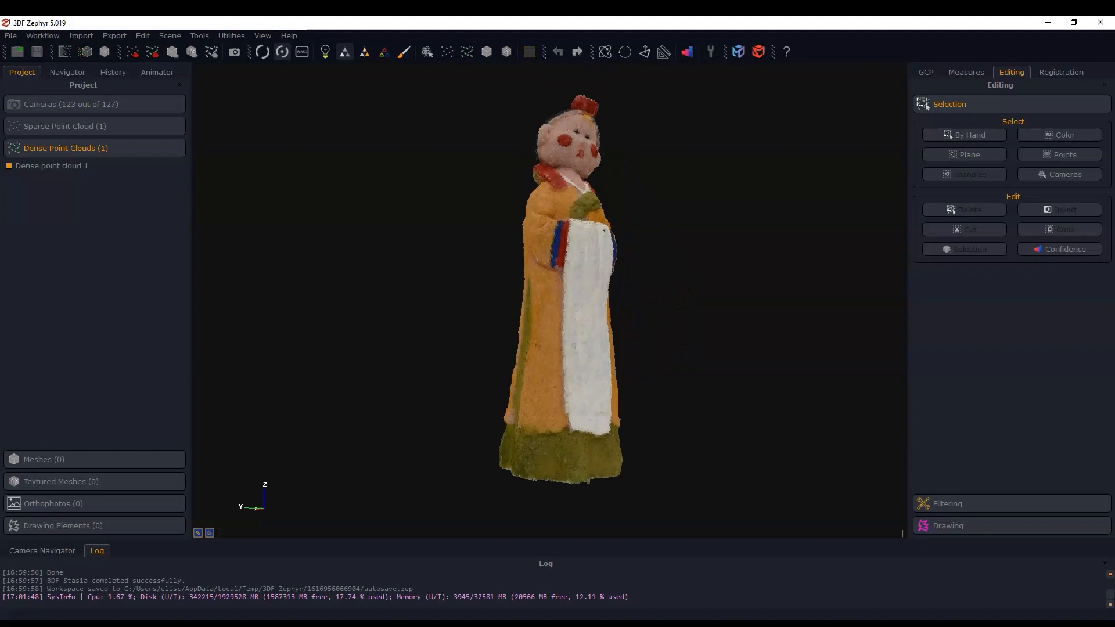
Examine the density of the dense point cloud's points up close around the sleeves and white cloth.
{"action": "scroll", "coordinate": [571, 278], "scroll_direction": "down", "scroll_amount": 3}
{"action": "left_click_drag", "start_coordinate": [540, 294], "coordinate": [556, 329]}
{"action": "scroll", "coordinate": [552, 325], "scroll_direction": "up", "scroll_amount": 2}
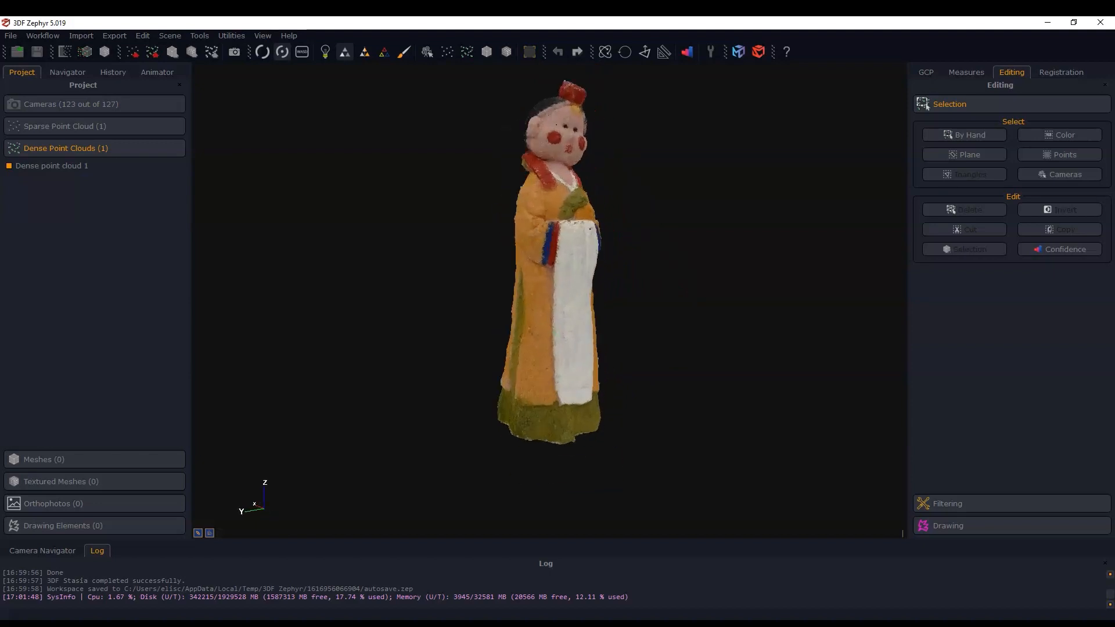
{"action": "middle_click_drag", "start_coordinate": [552, 325], "coordinate": [560, 339]}
{"action": "left_click_drag", "start_coordinate": [559, 340], "coordinate": [596, 308]}
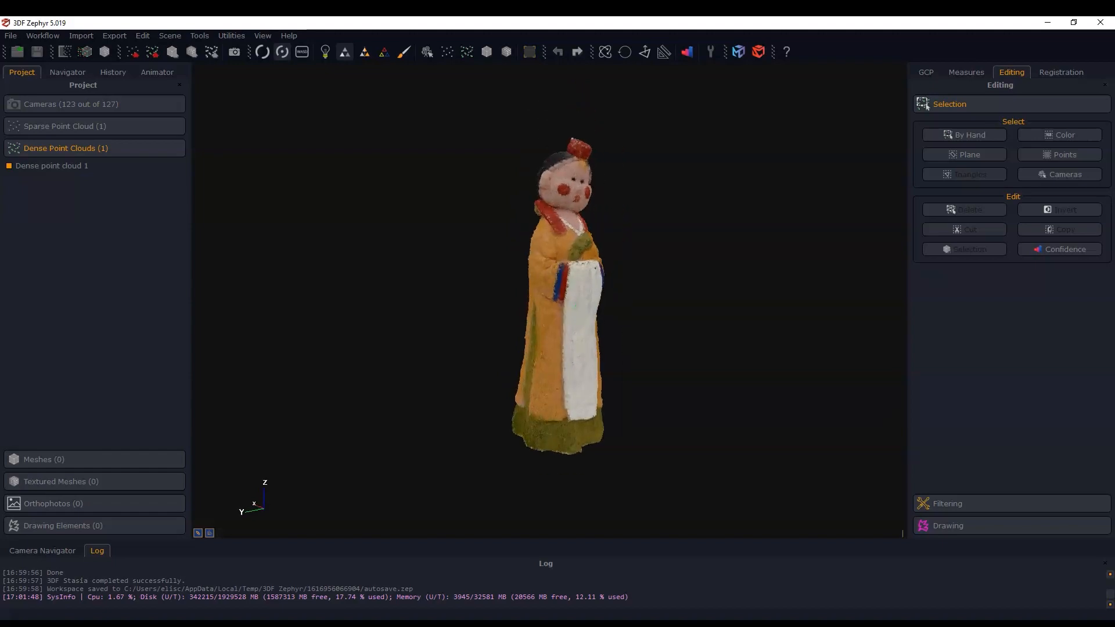
{"action": "scroll", "coordinate": [596, 308], "scroll_direction": "up", "scroll_amount": 2}
{"action": "scroll", "coordinate": [538, 318], "scroll_direction": "up", "scroll_amount": 8}
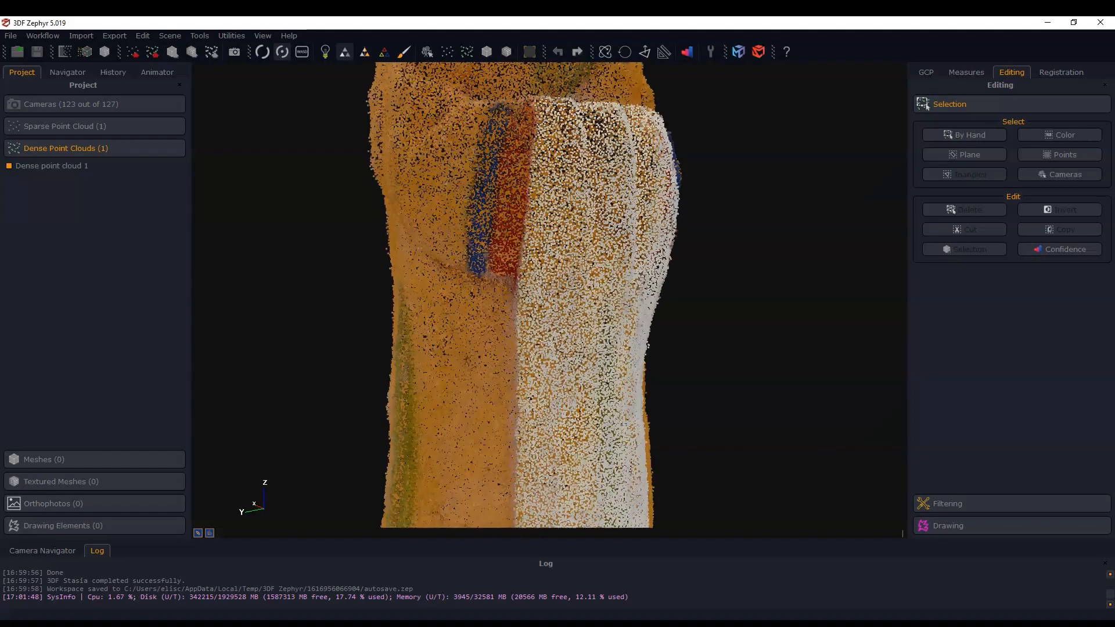
{"action": "scroll", "coordinate": [538, 318], "scroll_direction": "down", "scroll_amount": 8}
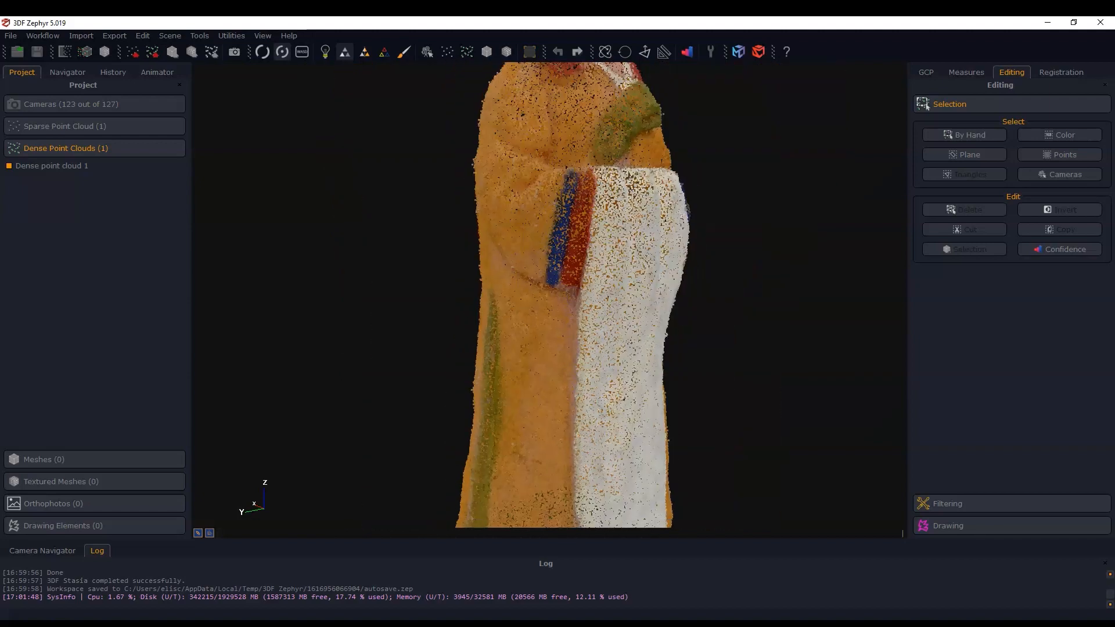
{"action": "scroll", "coordinate": [538, 318], "scroll_direction": "down", "scroll_amount": 2}
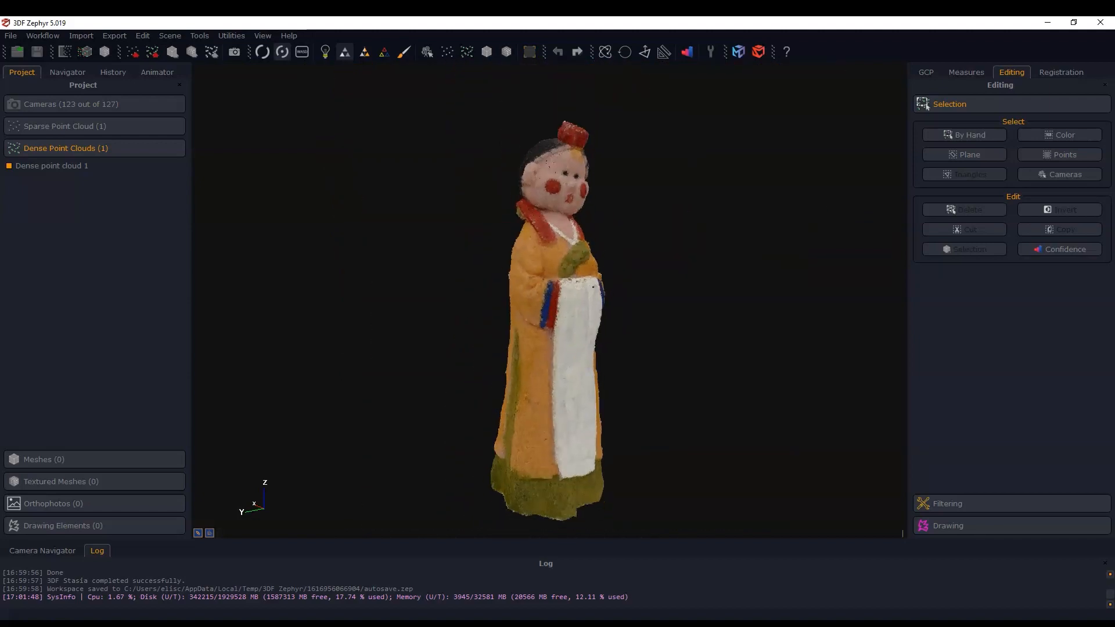
{"action": "mouse_move", "coordinate": [570, 440]}
{"action": "left_mouse_down"}
{"action": "mouse_move", "coordinate": [459, 447]}
{"action": "mouse_move", "coordinate": [604, 440]}
{"action": "mouse_move", "coordinate": [575, 436]}
{"action": "left_mouse_up"}
{"action": "middle_click_drag", "start_coordinate": [580, 435], "coordinate": [550, 419]}
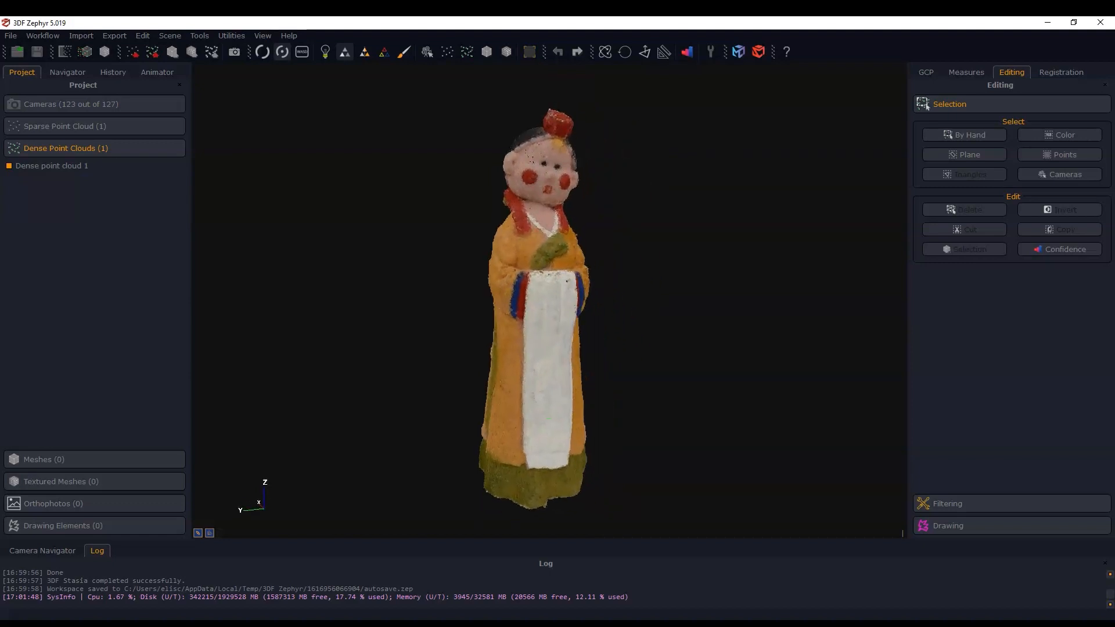
Generate a mesh from Dense point cloud 1 using all cameras, the Close Range category and Default preset, and finish the wizard.
{"action": "left_click", "coordinate": [42, 36]}
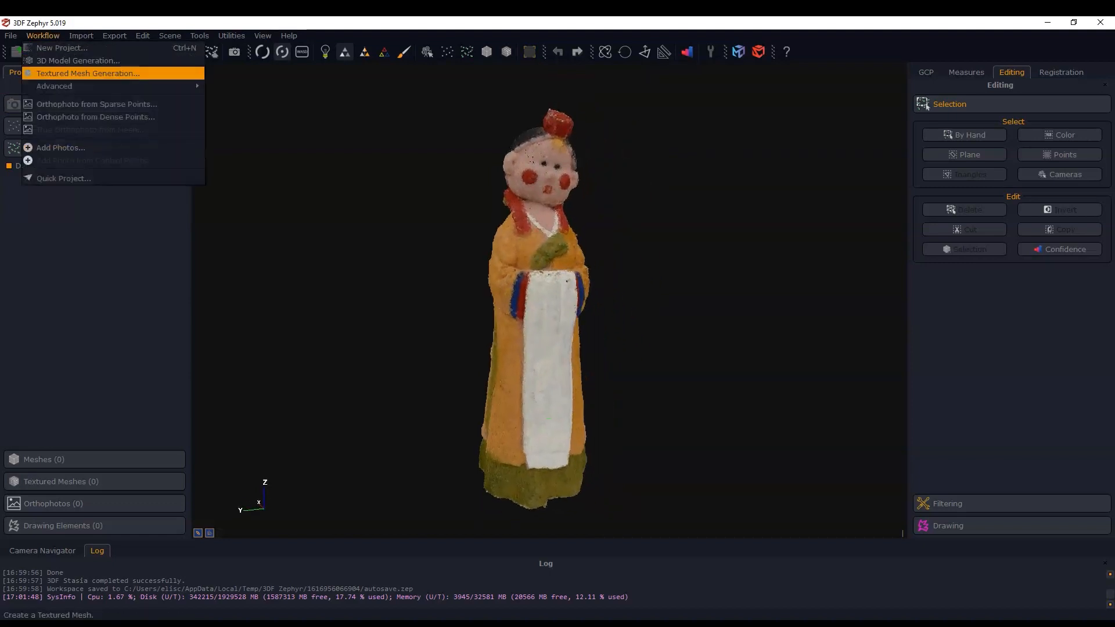
{"action": "mouse_move", "coordinate": [58, 86]}
{"action": "left_click", "coordinate": [250, 99]}
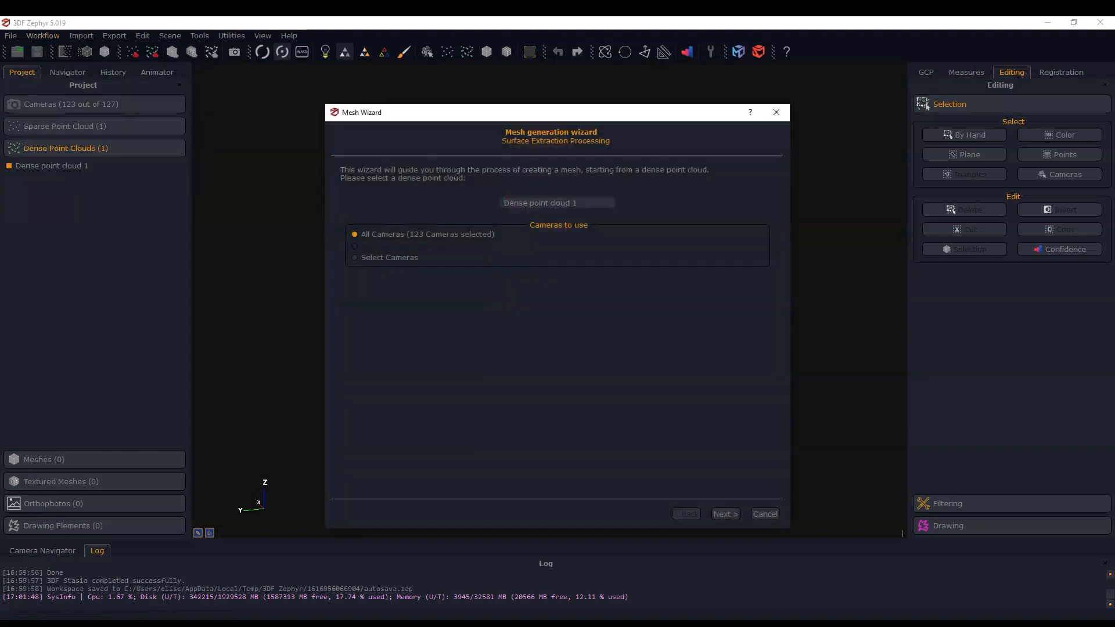
{"action": "key", "text": "Return"}
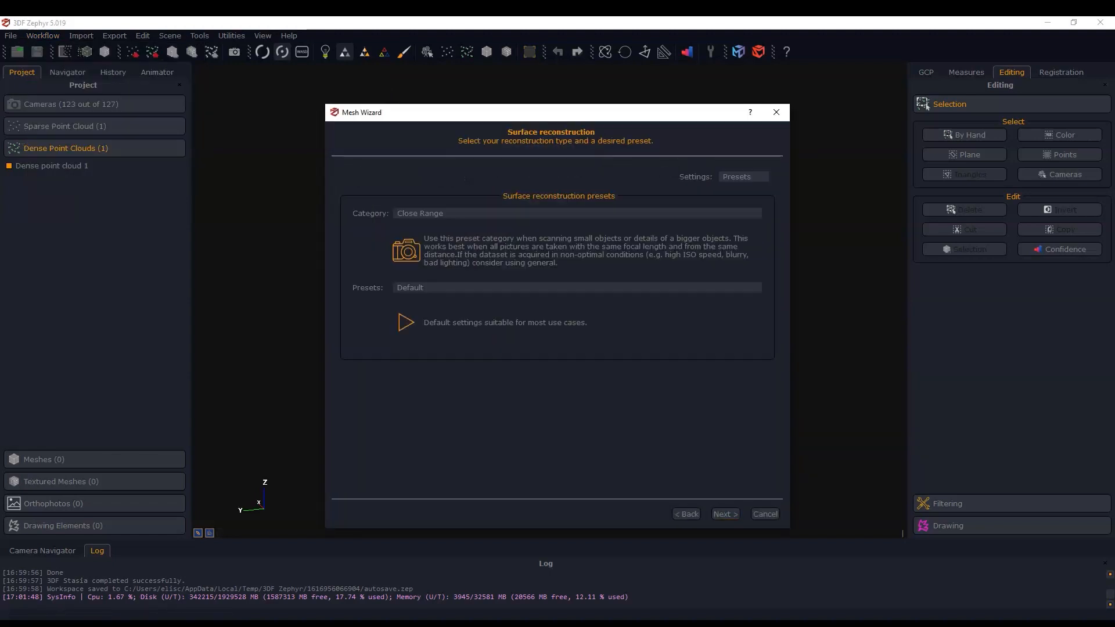
{"action": "key", "text": "Return"}
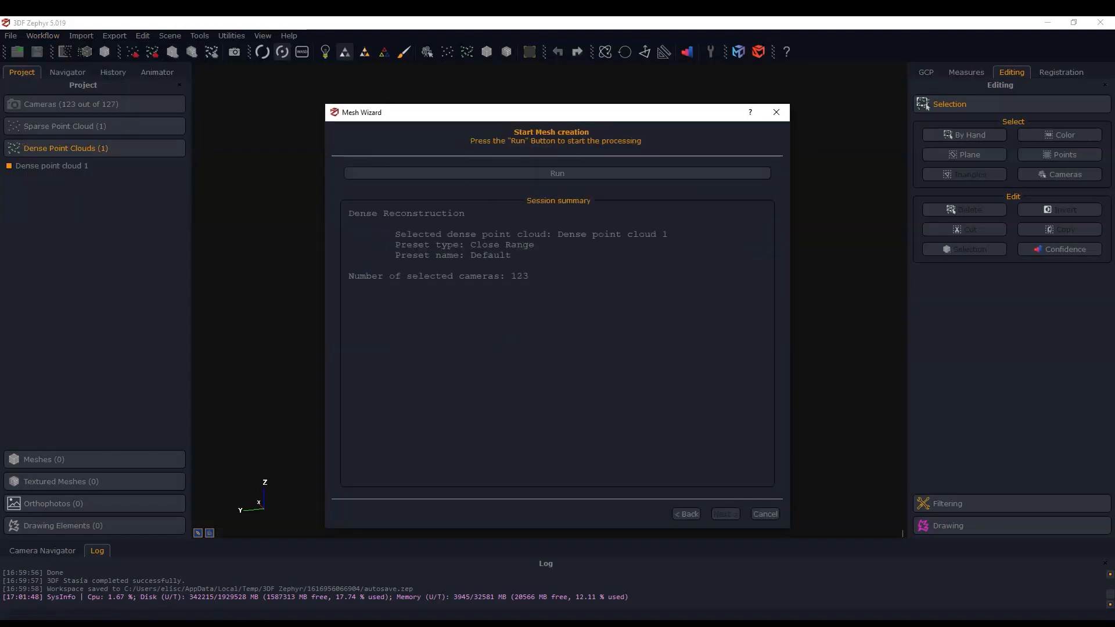
{"action": "key", "text": "Return"}
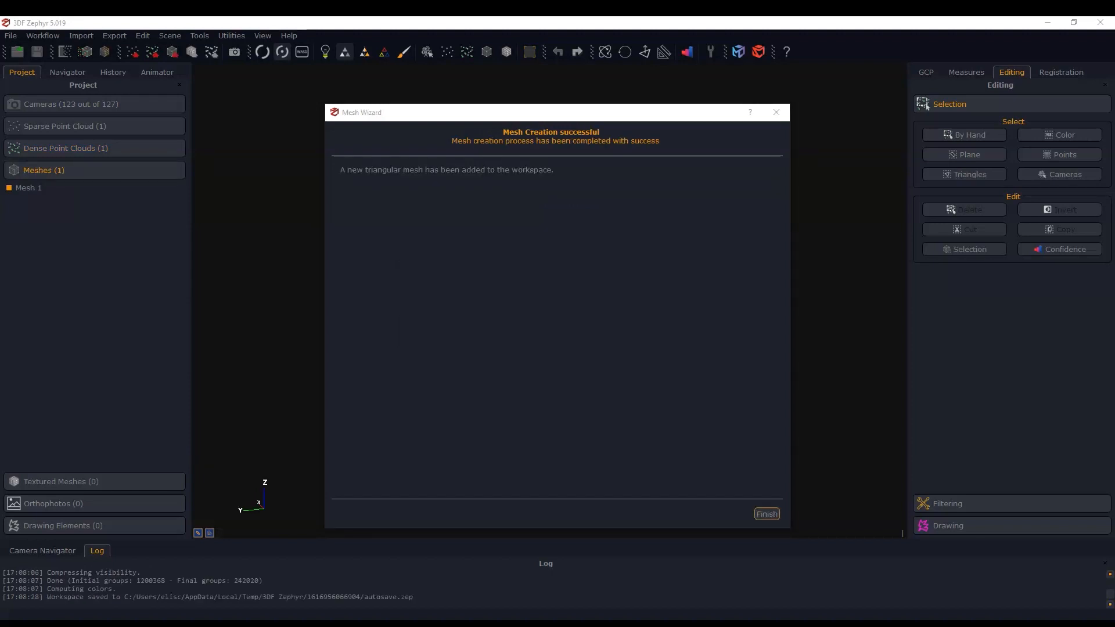
{"action": "left_click", "coordinate": [767, 513]}
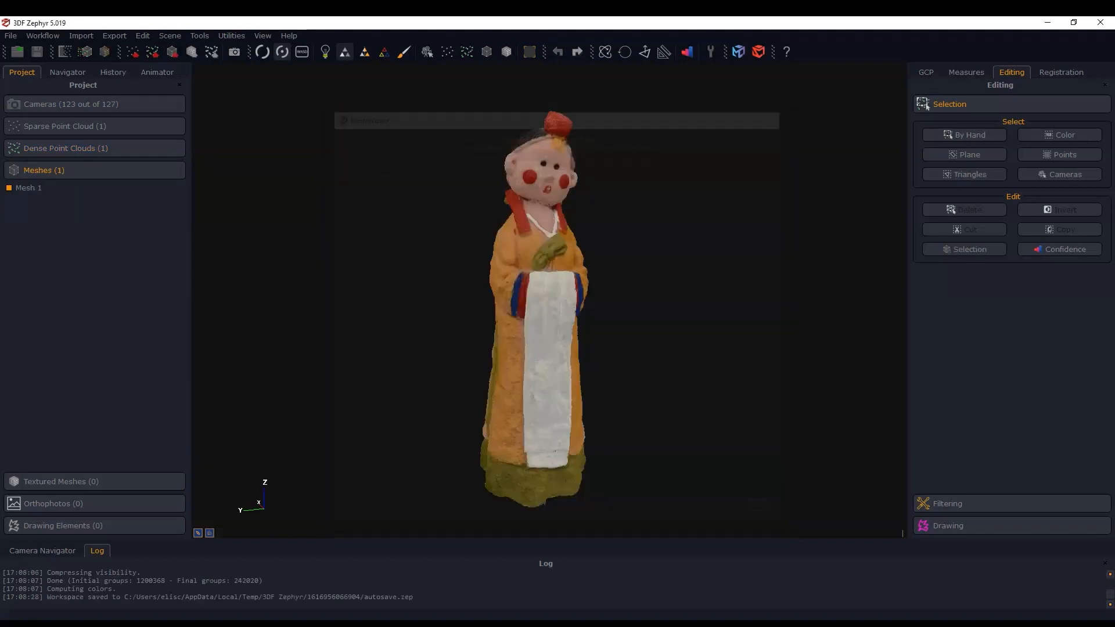
Examine the figurine's generated mesh from the front, both as a whole and close up on the white cloth.
{"action": "mouse_move", "coordinate": [522, 365]}
{"action": "left_mouse_down"}
{"action": "mouse_move", "coordinate": [622, 366]}
{"action": "mouse_move", "coordinate": [515, 369]}
{"action": "left_mouse_up"}
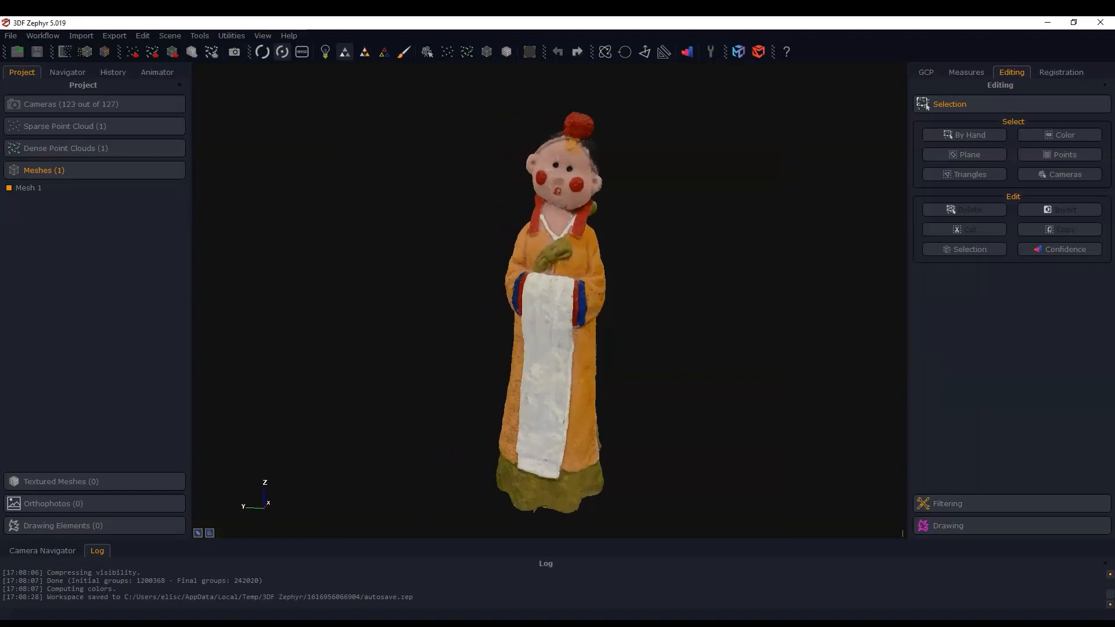
{"action": "scroll", "coordinate": [549, 325], "scroll_direction": "up", "scroll_amount": 3}
{"action": "scroll", "coordinate": [549, 325], "scroll_direction": "down", "scroll_amount": 3}
{"action": "middle_click_drag", "start_coordinate": [550, 368], "coordinate": [548, 335]}
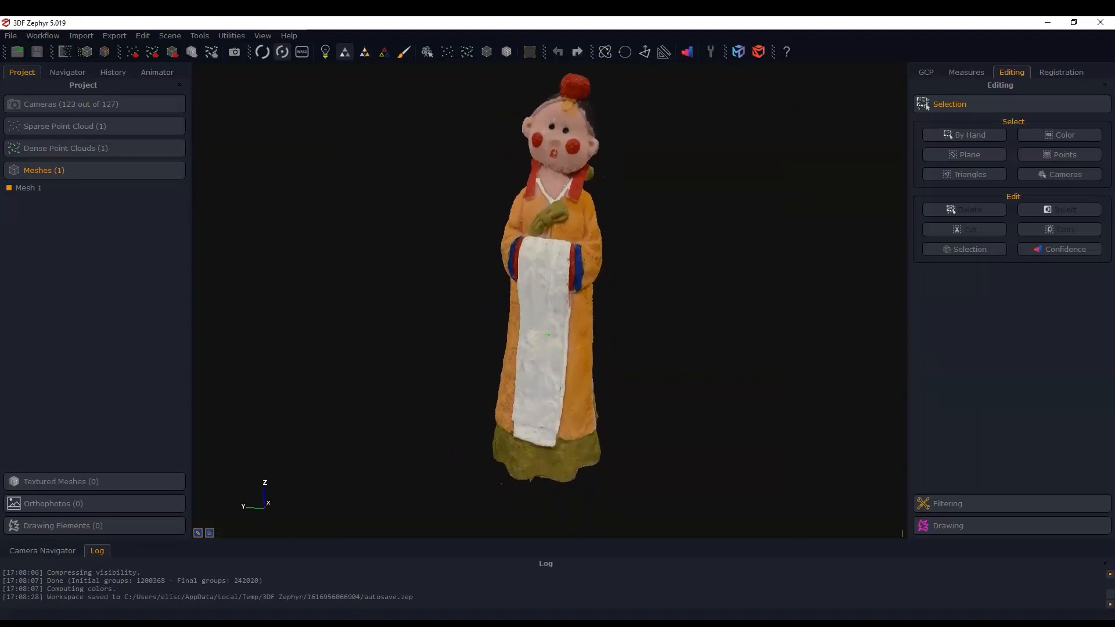
{"action": "scroll", "coordinate": [548, 335], "scroll_direction": "up", "scroll_amount": 5}
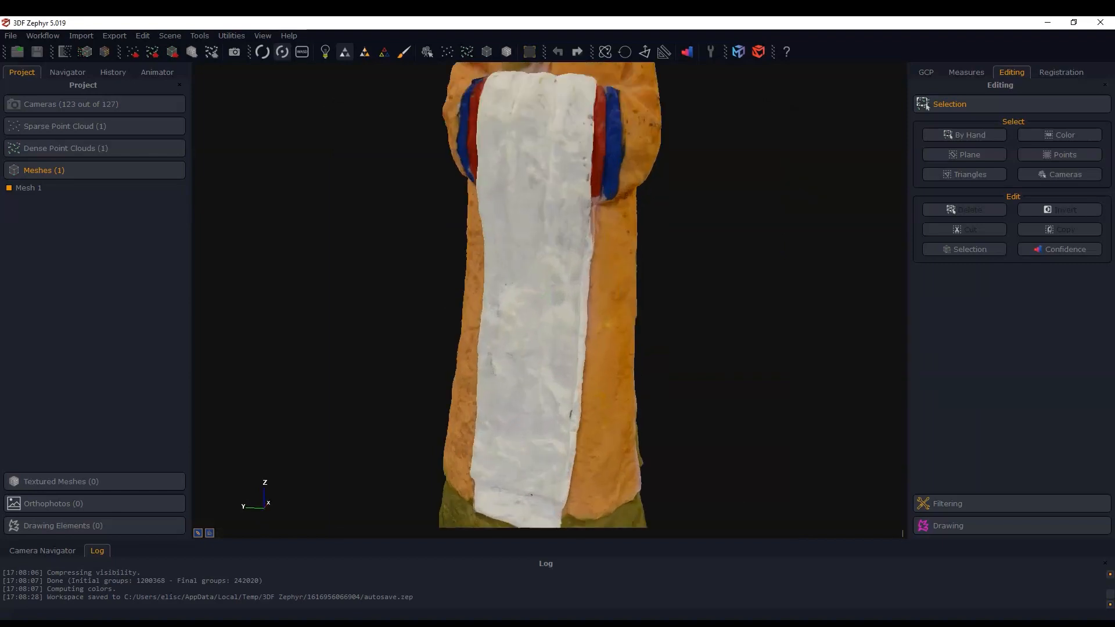
{"action": "scroll", "coordinate": [548, 335], "scroll_direction": "down", "scroll_amount": 4}
{"action": "scroll", "coordinate": [548, 335], "scroll_direction": "down", "scroll_amount": 5}
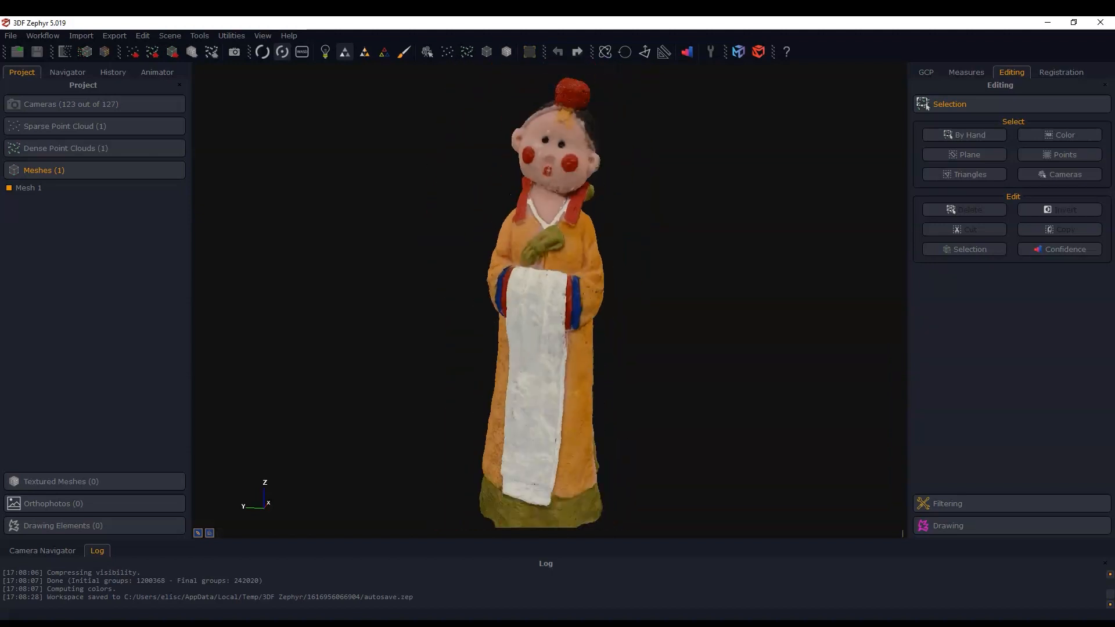
{"action": "left_click_drag", "start_coordinate": [548, 335], "coordinate": [537, 336]}
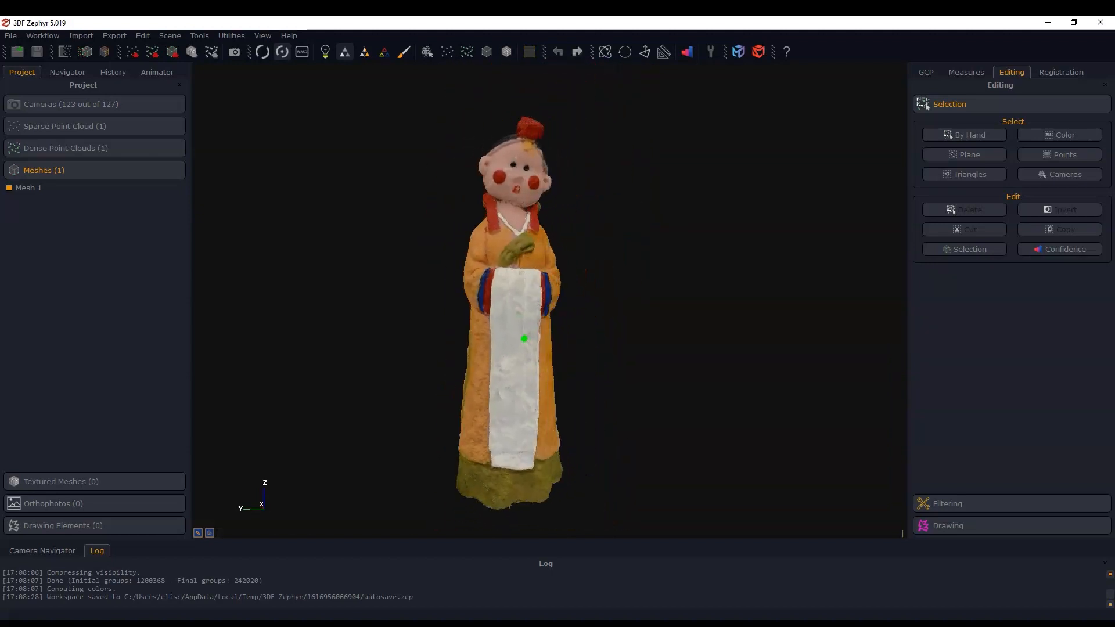
{"action": "scroll", "coordinate": [522, 313], "scroll_direction": "down", "scroll_amount": 3}
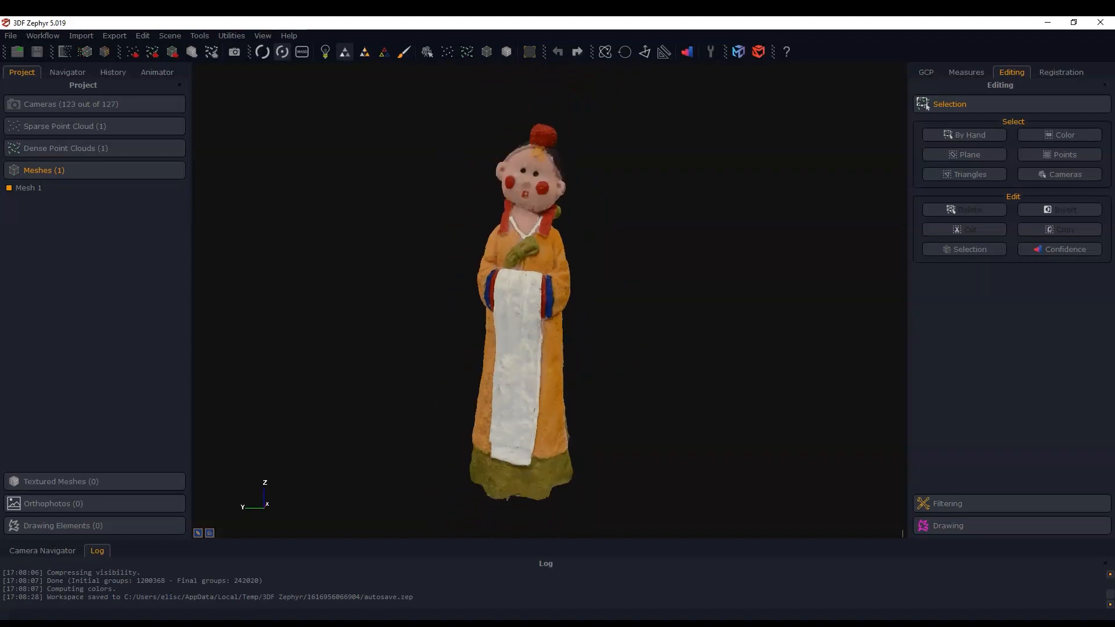
{"action": "middle_click_drag", "start_coordinate": [533, 348], "coordinate": [539, 337]}
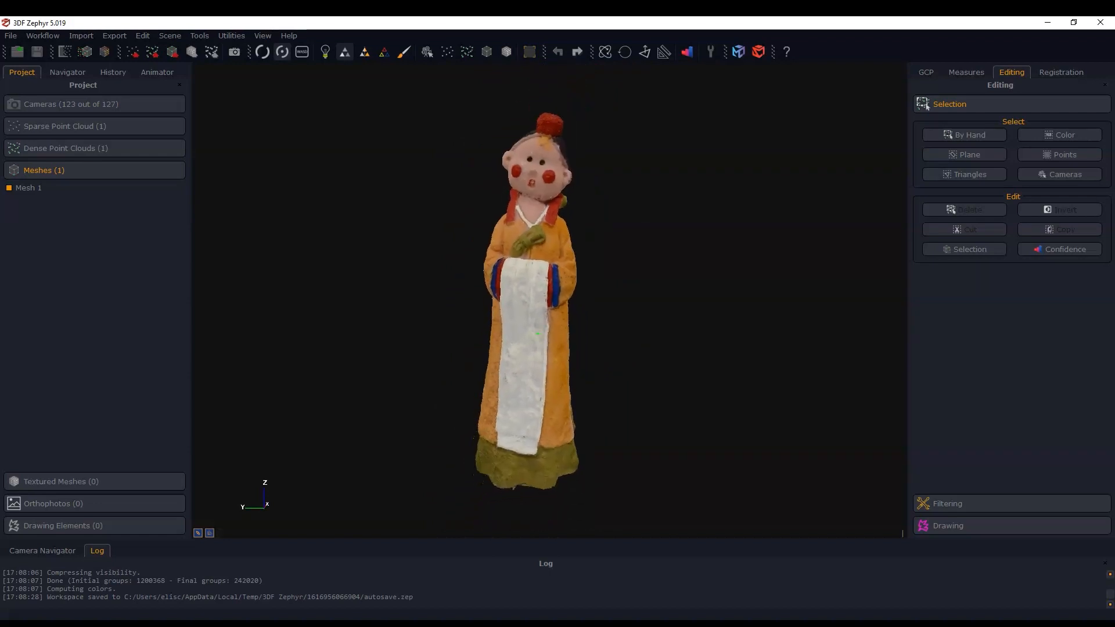
{"action": "scroll", "coordinate": [526, 297], "scroll_direction": "up", "scroll_amount": 1}
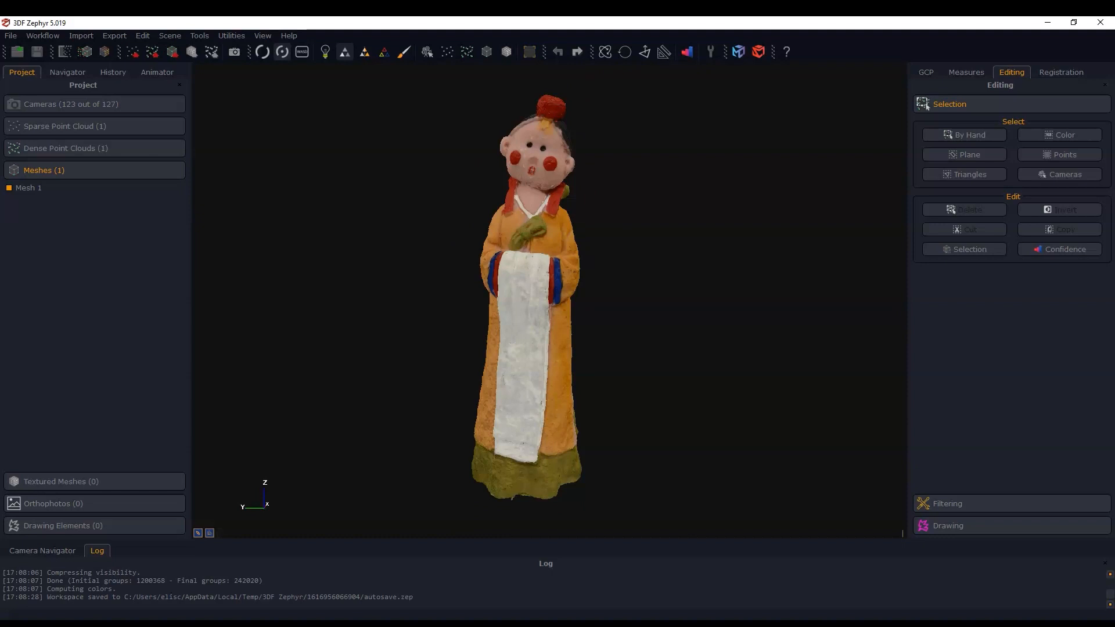
Examine the mesh's triangles up close in wireframe display along the robe's side and the white cloth.
{"action": "left_click_drag", "start_coordinate": [527, 318], "coordinate": [630, 323]}
{"action": "middle_click_drag", "start_coordinate": [511, 318], "coordinate": [575, 300]}
{"action": "scroll", "coordinate": [549, 325], "scroll_direction": "up", "scroll_amount": 5}
{"action": "scroll", "coordinate": [549, 325], "scroll_direction": "down", "scroll_amount": 5}
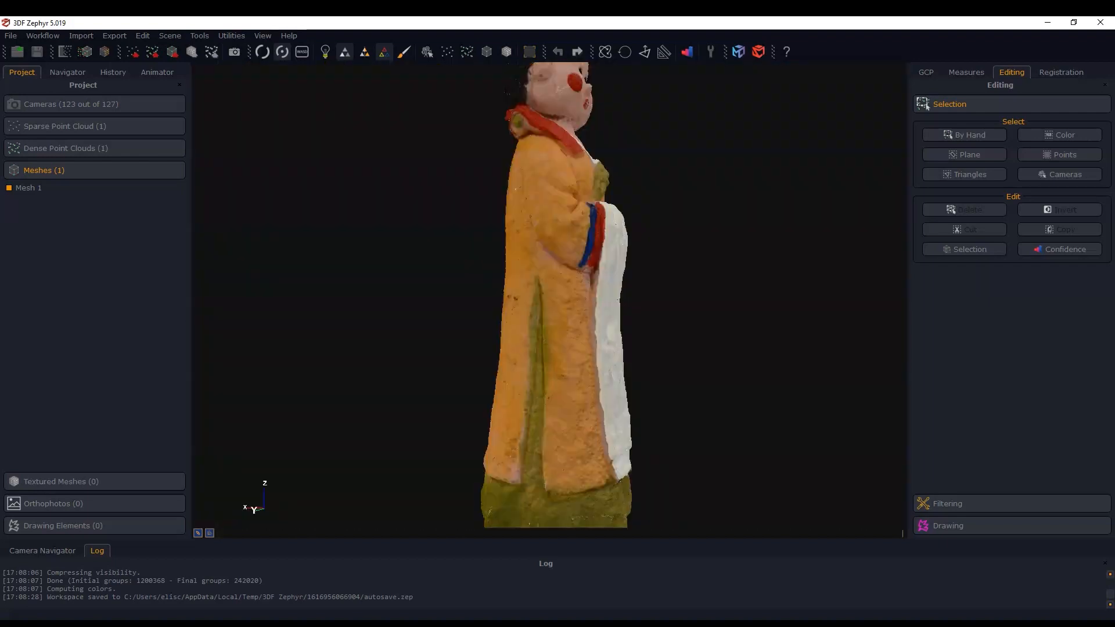
{"action": "scroll", "coordinate": [499, 337], "scroll_direction": "up", "scroll_amount": 10}
{"action": "left_click_drag", "start_coordinate": [612, 299], "coordinate": [546, 298]}
{"action": "scroll", "coordinate": [546, 298], "scroll_direction": "down", "scroll_amount": 8}
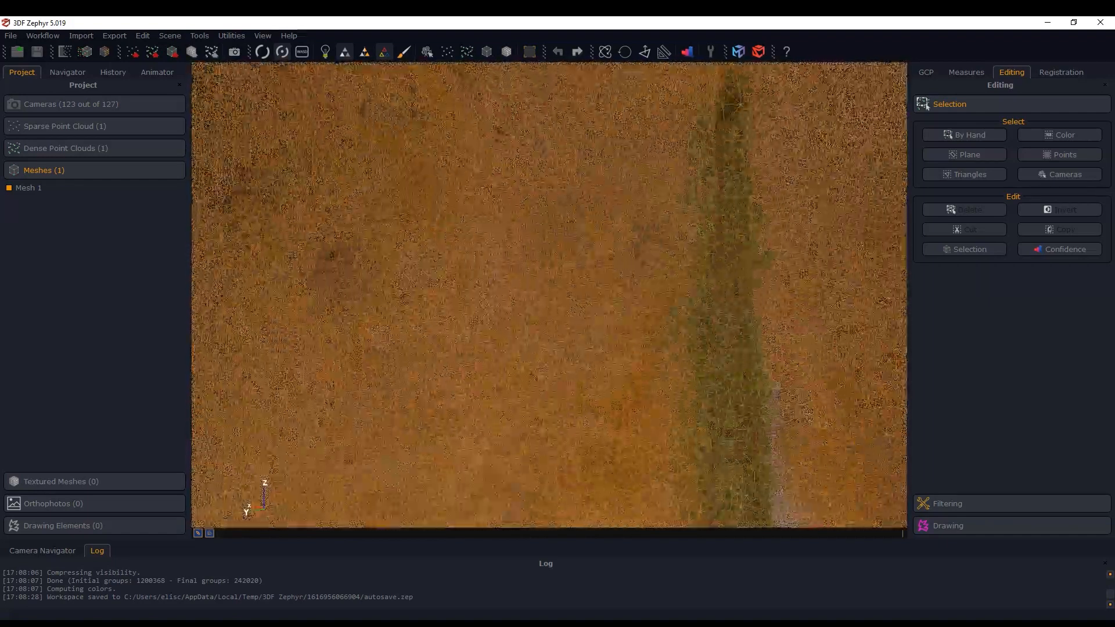
{"action": "scroll", "coordinate": [622, 311], "scroll_direction": "down", "scroll_amount": 3}
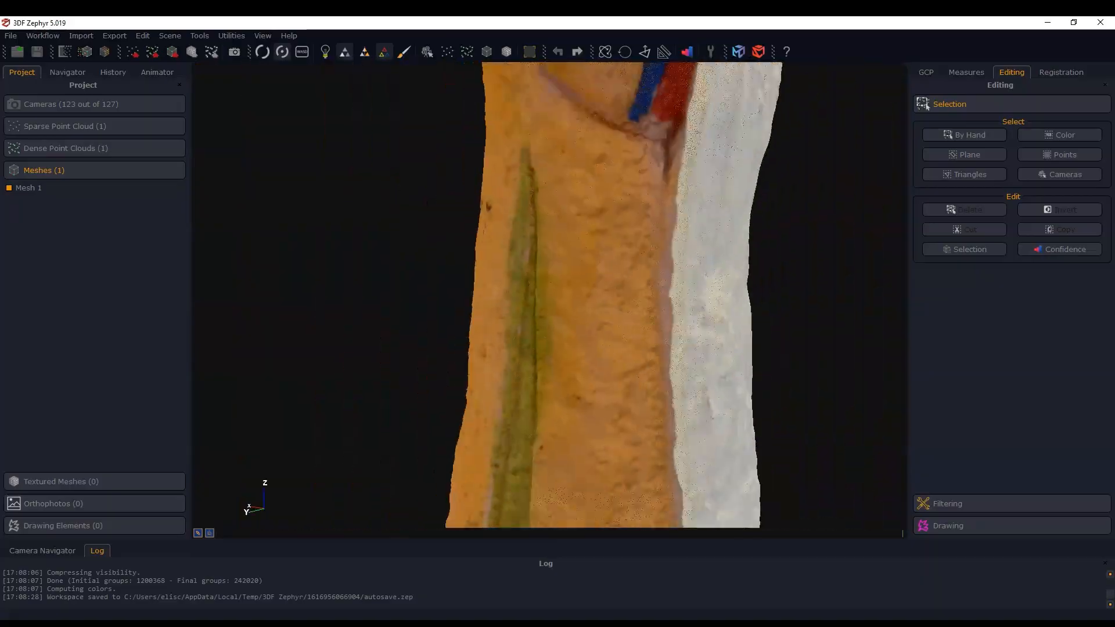
{"action": "left_click_drag", "start_coordinate": [622, 311], "coordinate": [528, 313]}
{"action": "left_click_drag", "start_coordinate": [702, 326], "coordinate": [645, 326]}
{"action": "scroll", "coordinate": [731, 317], "scroll_direction": "up", "scroll_amount": 10}
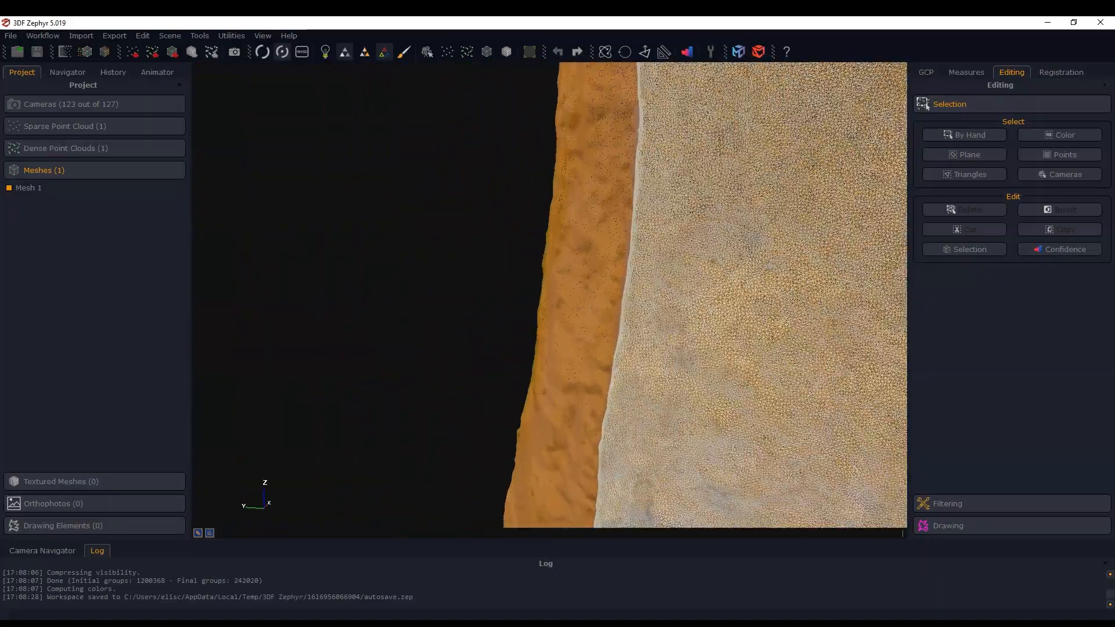
{"action": "scroll", "coordinate": [692, 316], "scroll_direction": "up", "scroll_amount": 4}
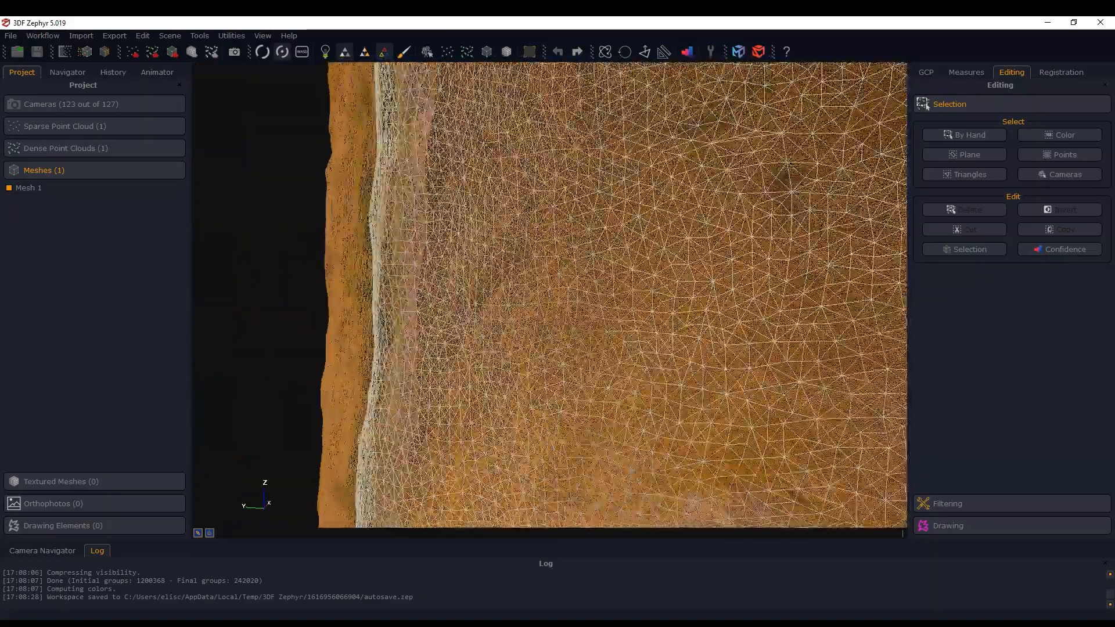
{"action": "mouse_move", "coordinate": [692, 316]}
{"action": "left_mouse_down"}
{"action": "mouse_move", "coordinate": [636, 315]}
{"action": "mouse_move", "coordinate": [692, 315]}
{"action": "left_mouse_up"}
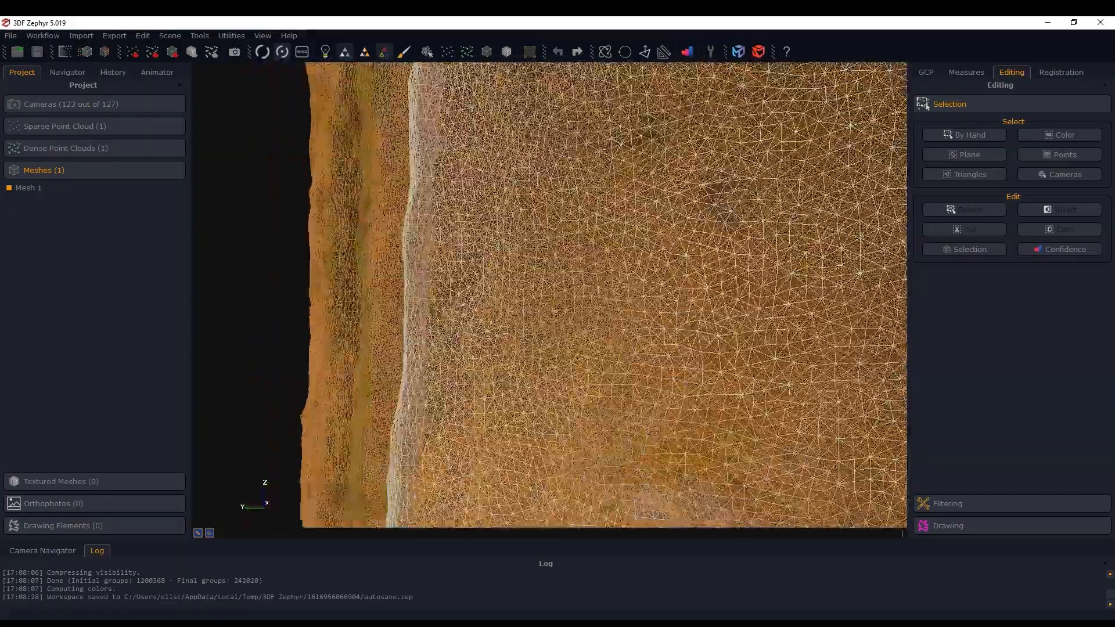
{"action": "scroll", "coordinate": [693, 315], "scroll_direction": "down", "scroll_amount": 10}
{"action": "scroll", "coordinate": [693, 315], "scroll_direction": "down", "scroll_amount": 10}
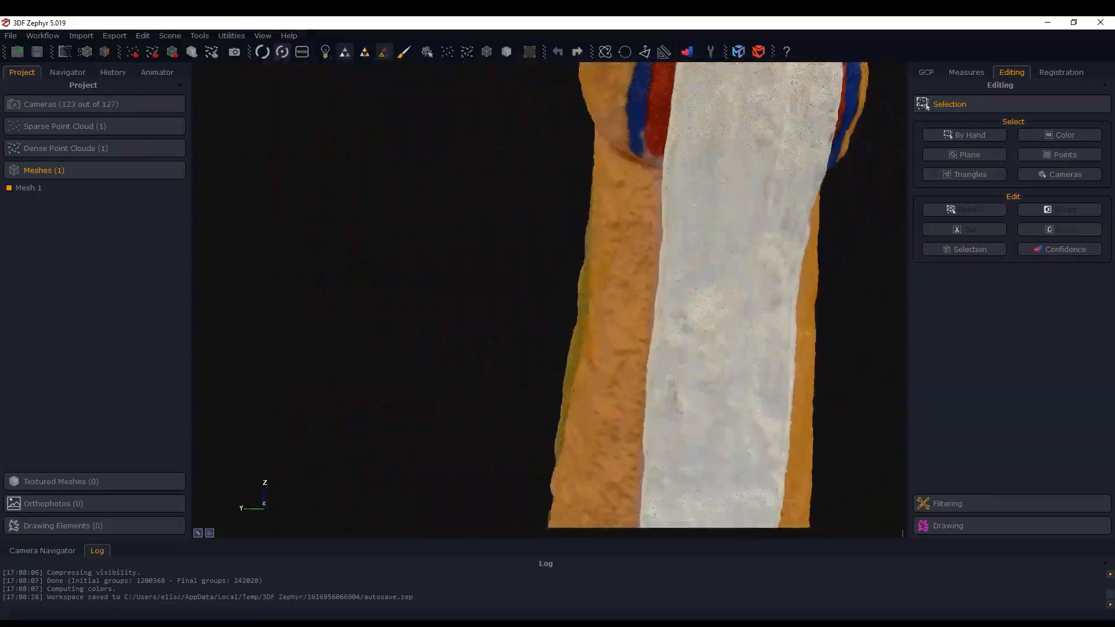
{"action": "scroll", "coordinate": [693, 316], "scroll_direction": "down", "scroll_amount": 6}
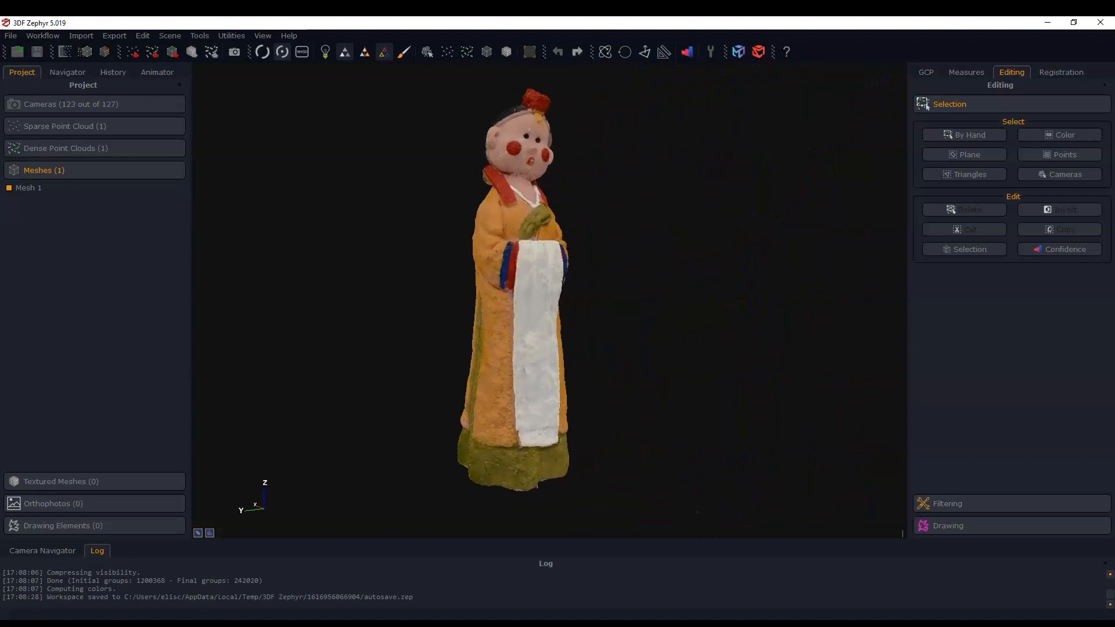
Check the point and triangle counts of Mesh 1 in its properties and close them.
{"action": "right_click", "coordinate": [34, 187]}
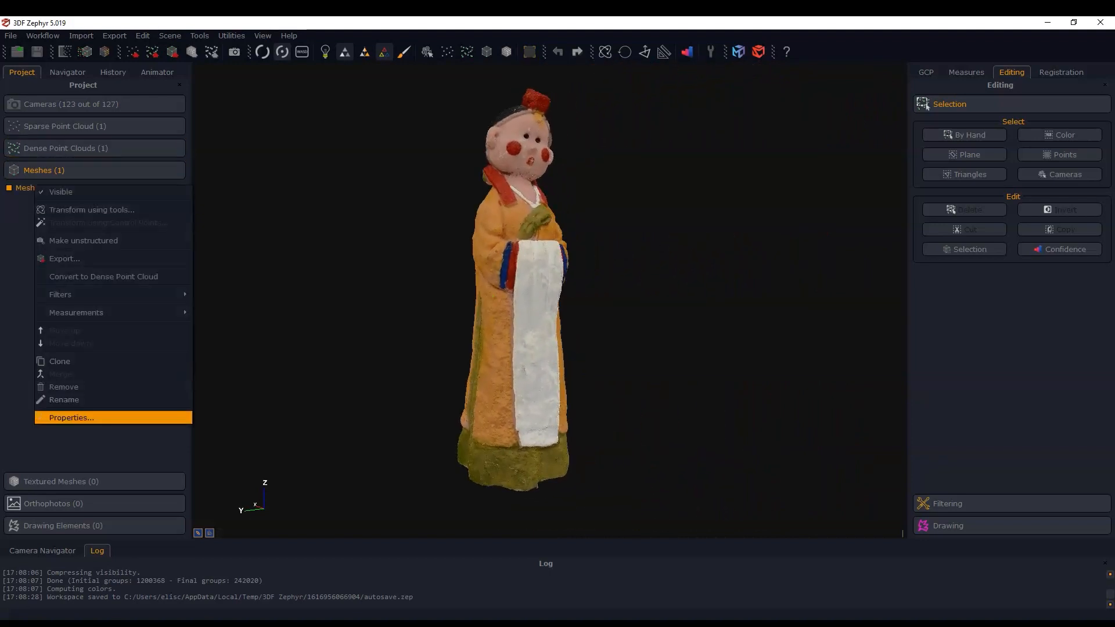
{"action": "left_click", "coordinate": [71, 417]}
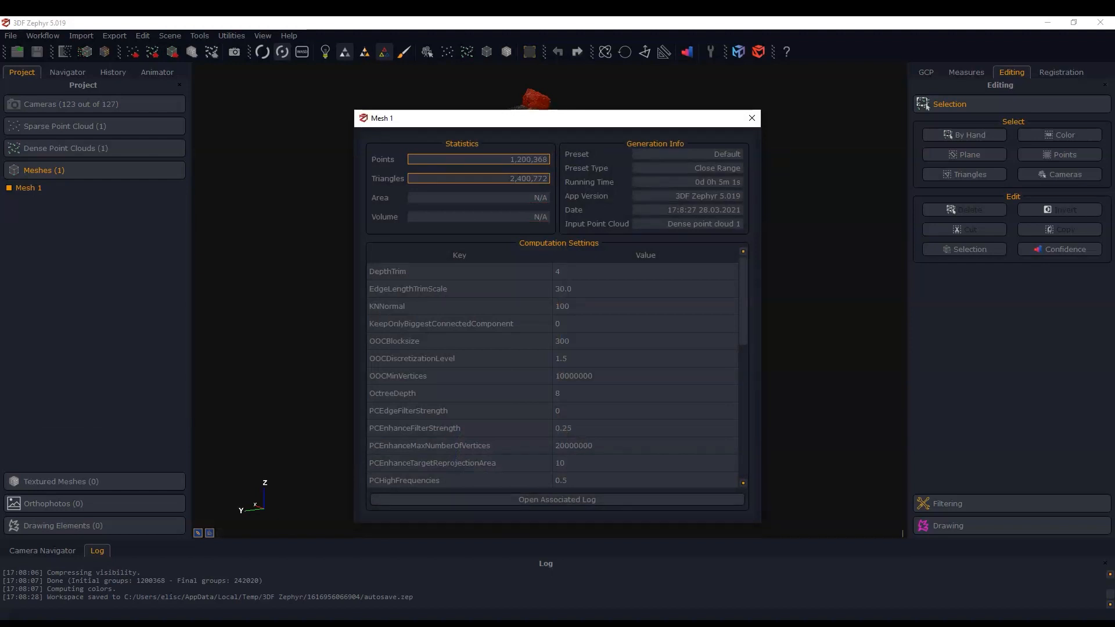
{"action": "left_click", "coordinate": [752, 118]}
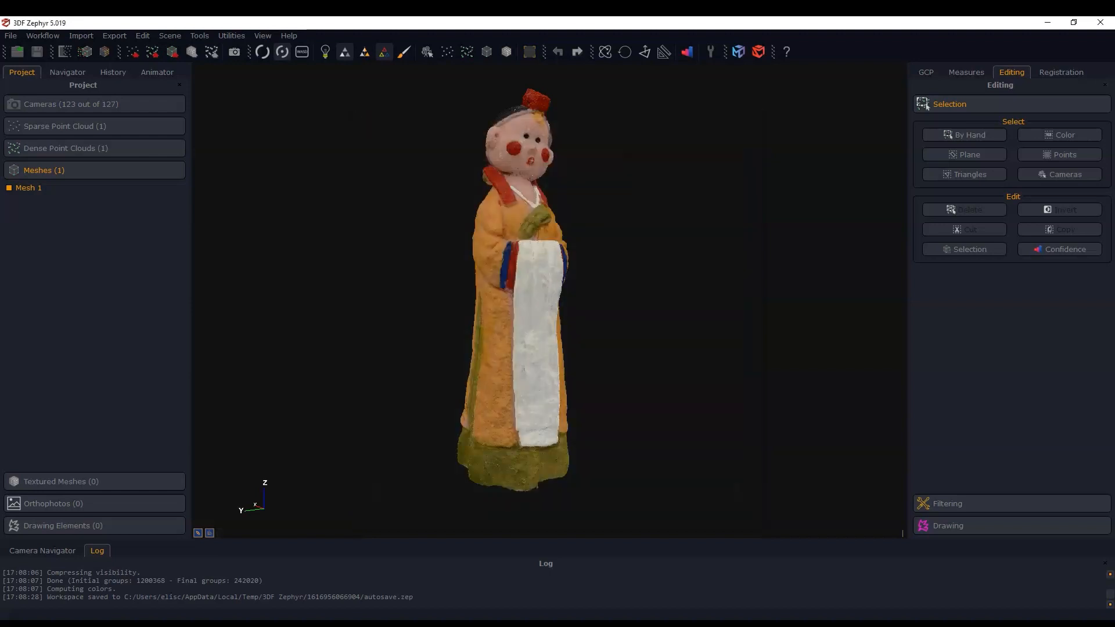
{"action": "left_click_drag", "start_coordinate": [512, 267], "coordinate": [550, 273]}
{"action": "middle_click_drag", "start_coordinate": [550, 272], "coordinate": [540, 278]}
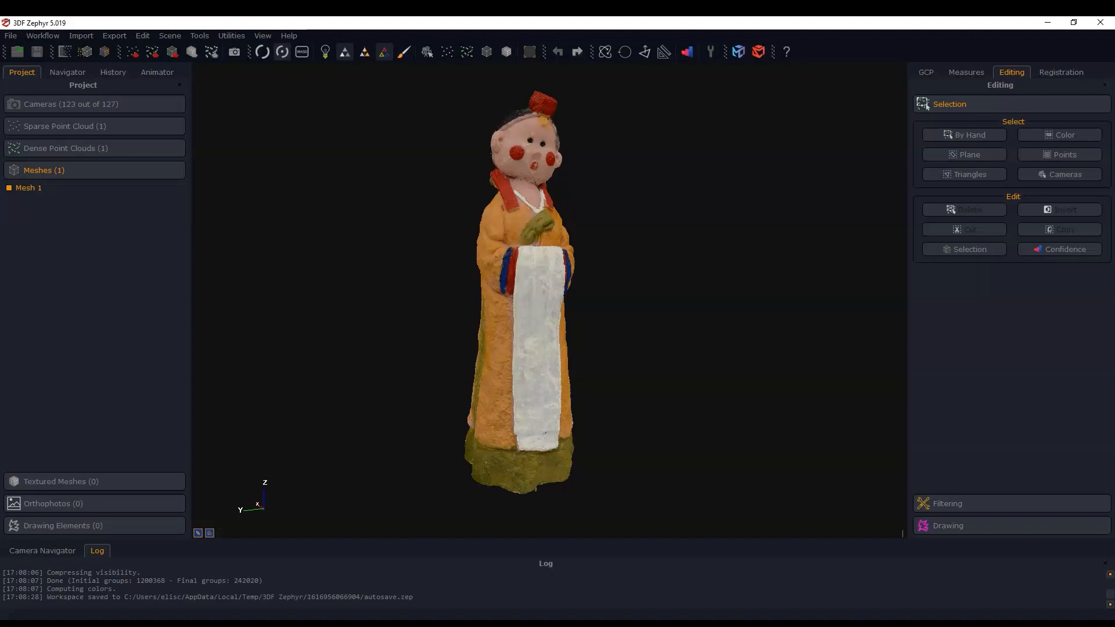
Examine Mesh 1 in solid display from the figurine's side and front.
{"action": "left_click_drag", "start_coordinate": [520, 300], "coordinate": [564, 301]}
{"action": "middle_click_drag", "start_coordinate": [516, 335], "coordinate": [557, 328]}
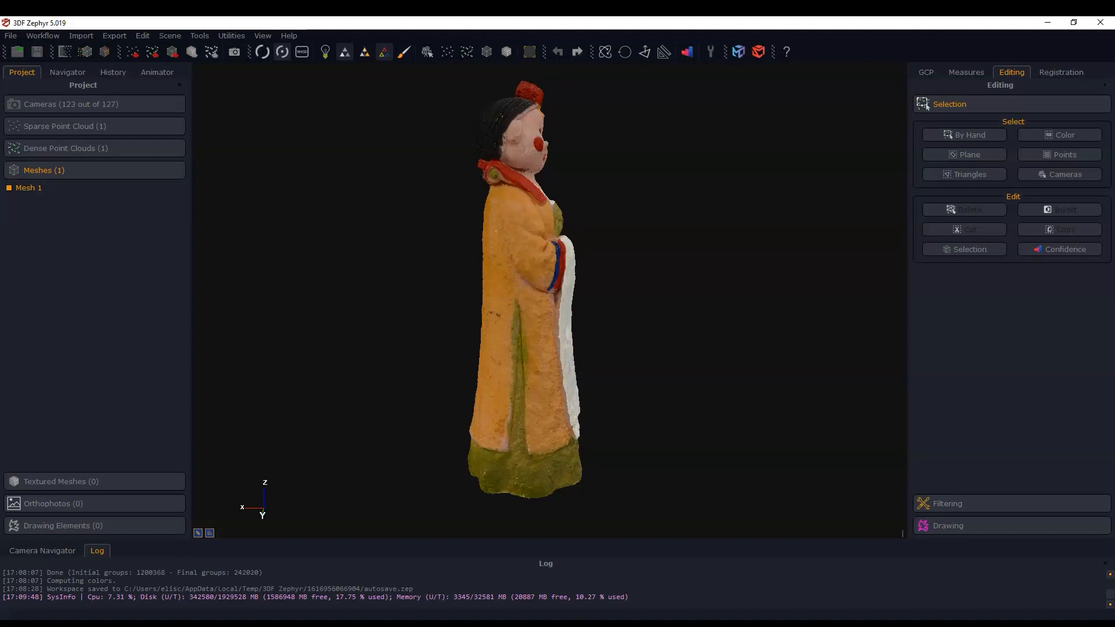
{"action": "scroll", "coordinate": [524, 290], "scroll_direction": "down", "scroll_amount": 2}
{"action": "left_click_drag", "start_coordinate": [530, 302], "coordinate": [447, 308]}
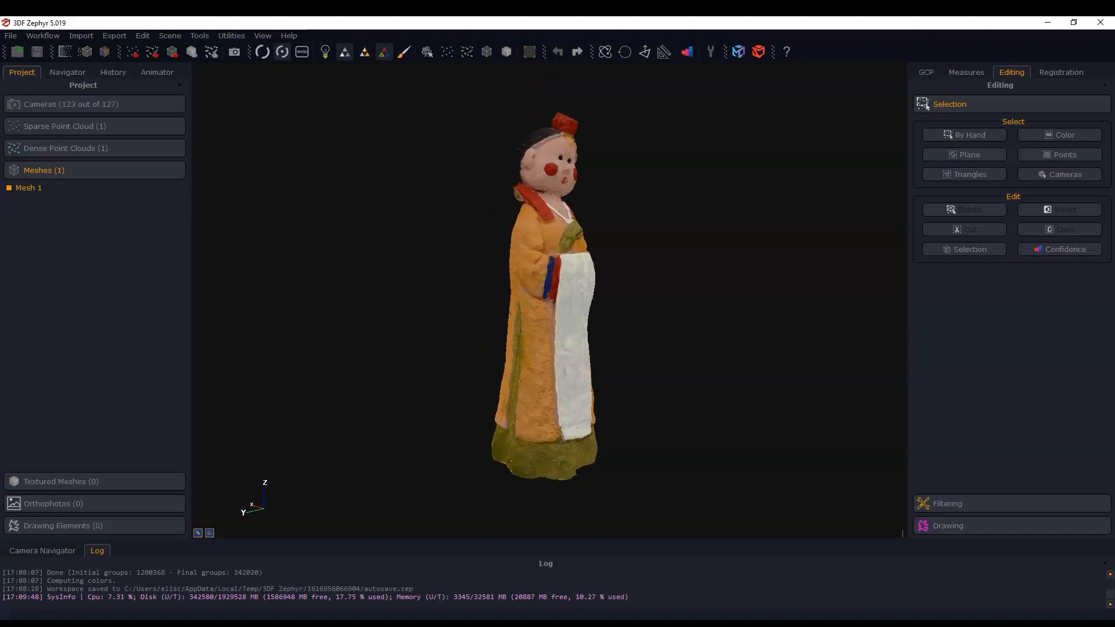
{"action": "left_click_drag", "start_coordinate": [530, 303], "coordinate": [484, 302]}
{"action": "middle_click_drag", "start_coordinate": [563, 306], "coordinate": [519, 314]}
{"action": "scroll", "coordinate": [519, 314], "scroll_direction": "up", "scroll_amount": 5}
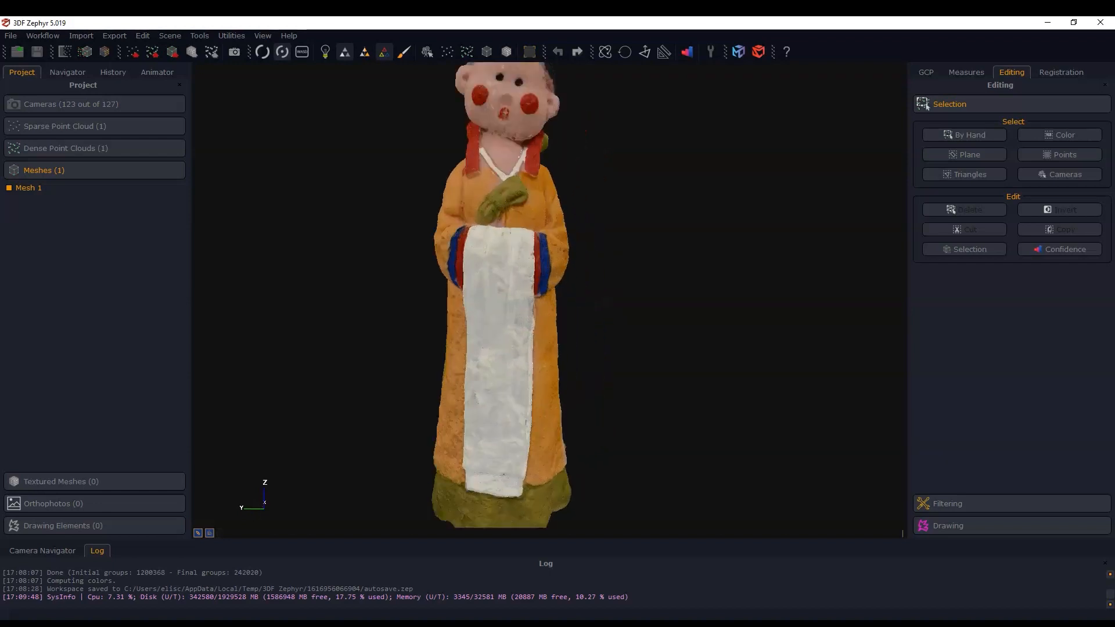
{"action": "scroll", "coordinate": [526, 296], "scroll_direction": "down", "scroll_amount": 4}
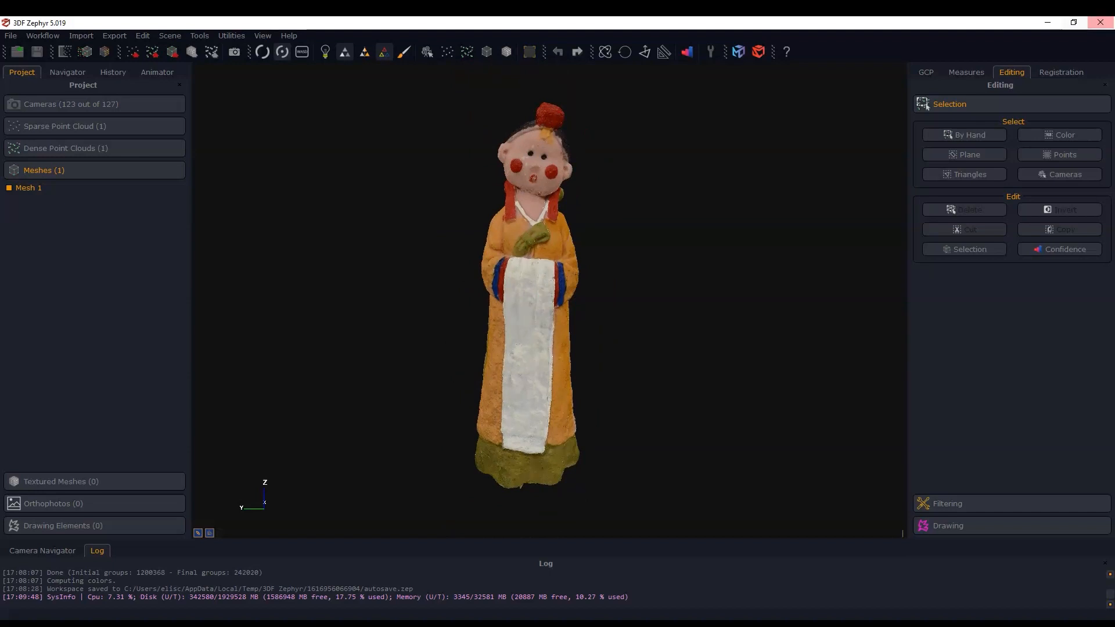
Decimate a clone of Mesh 1 to 10000 target vertices, preserving boundaries and constraining distances from the input mesh.
{"action": "left_click", "coordinate": [200, 36]}
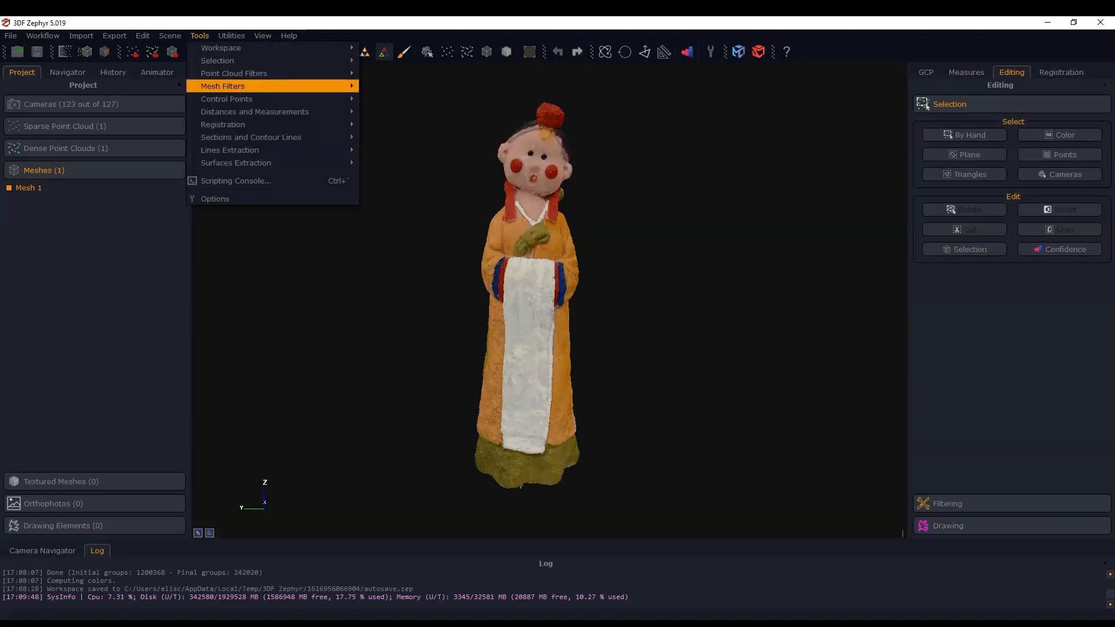
{"action": "mouse_move", "coordinate": [232, 85]}
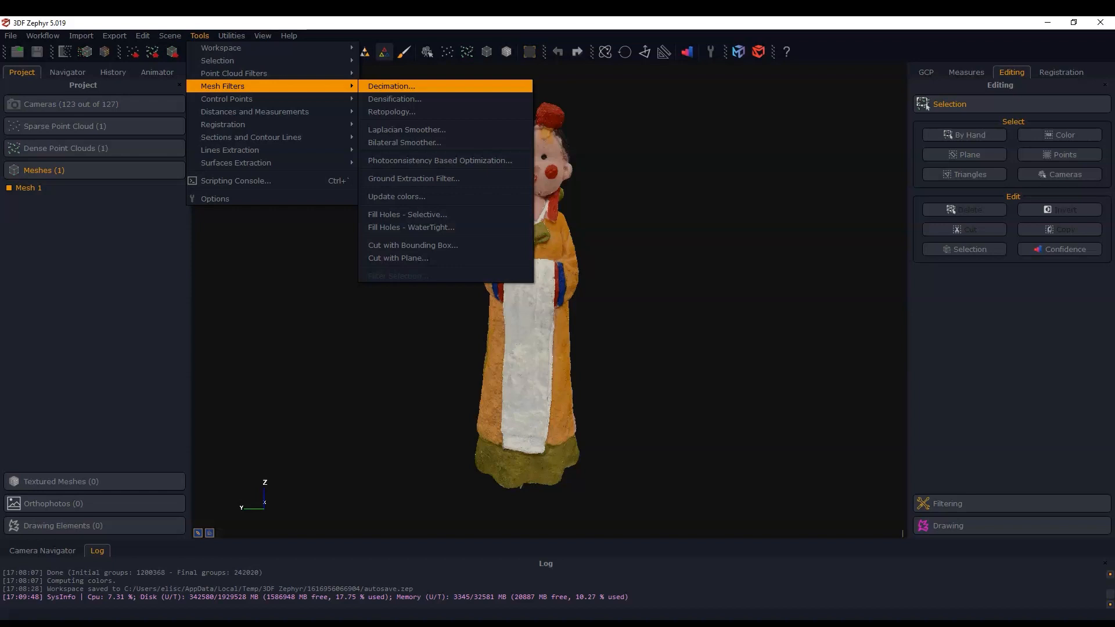
{"action": "key", "text": "Return"}
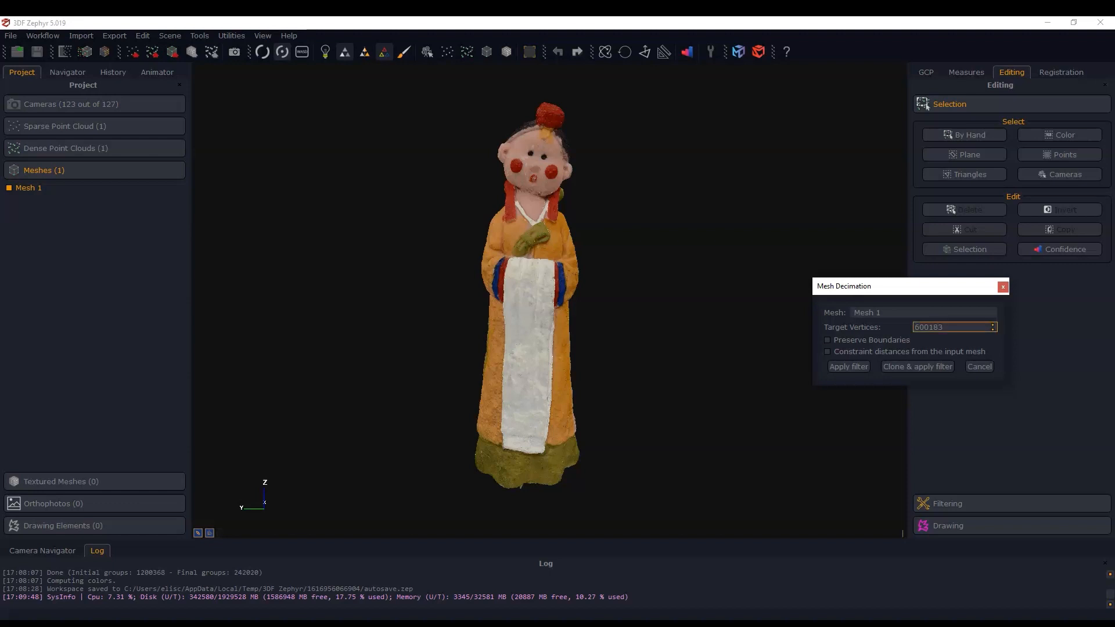
{"action": "double_click", "coordinate": [929, 328]}
{"action": "type", "text": "10000"}
{"action": "left_click", "coordinate": [828, 352]}
{"action": "left_click", "coordinate": [827, 340]}
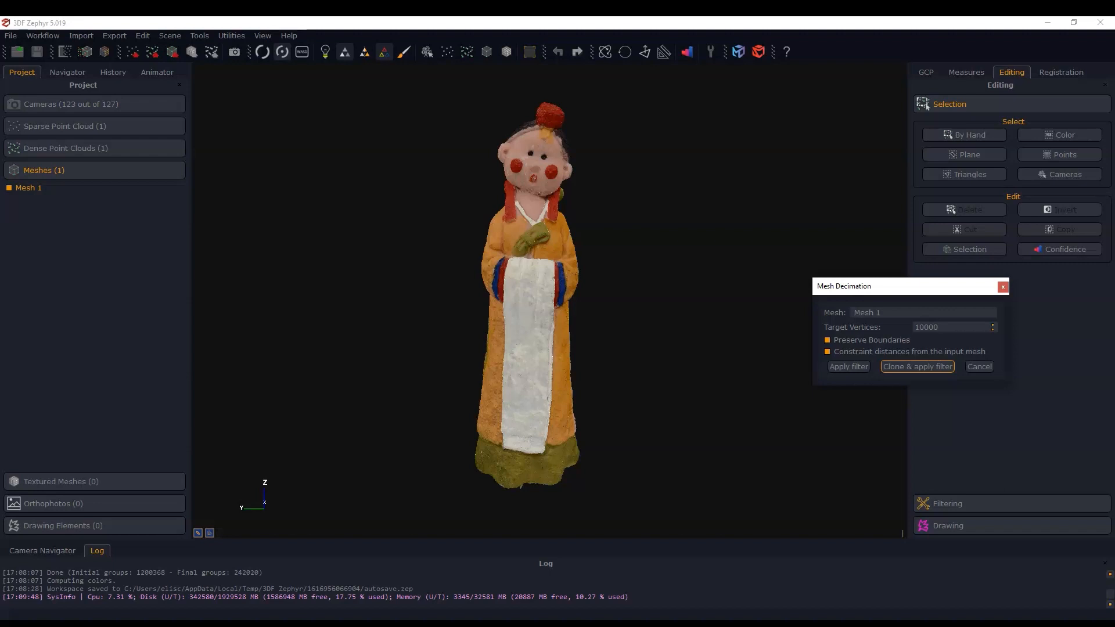
{"action": "left_click", "coordinate": [917, 366]}
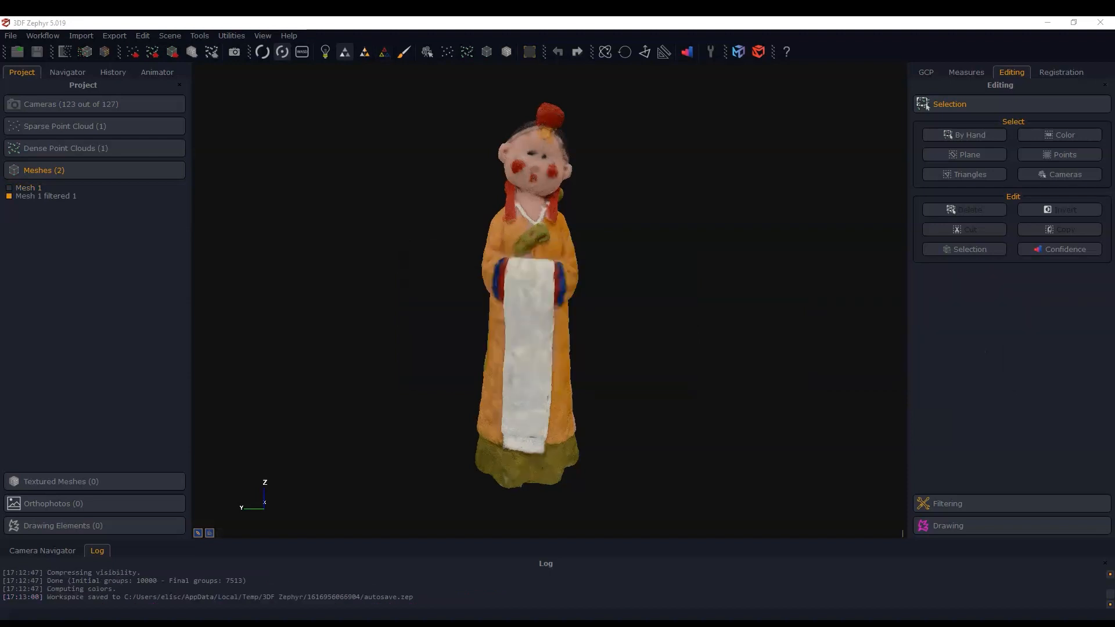
Examine the decimated mesh from the front, as a whole and close up on the white cloth.
{"action": "scroll", "coordinate": [527, 304], "scroll_direction": "up", "scroll_amount": 3}
{"action": "scroll", "coordinate": [527, 304], "scroll_direction": "down", "scroll_amount": 3}
{"action": "mouse_move", "coordinate": [527, 304]}
{"action": "left_mouse_down"}
{"action": "mouse_move", "coordinate": [603, 311]}
{"action": "mouse_move", "coordinate": [537, 311]}
{"action": "mouse_move", "coordinate": [549, 306]}
{"action": "left_mouse_up"}
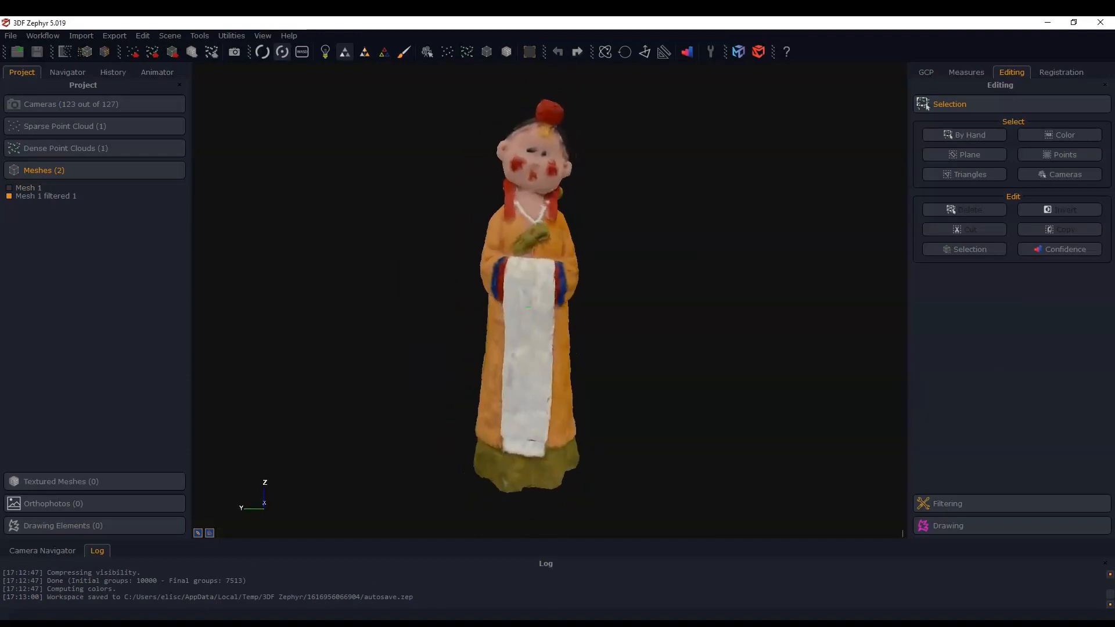
{"action": "scroll", "coordinate": [528, 308], "scroll_direction": "up", "scroll_amount": 5}
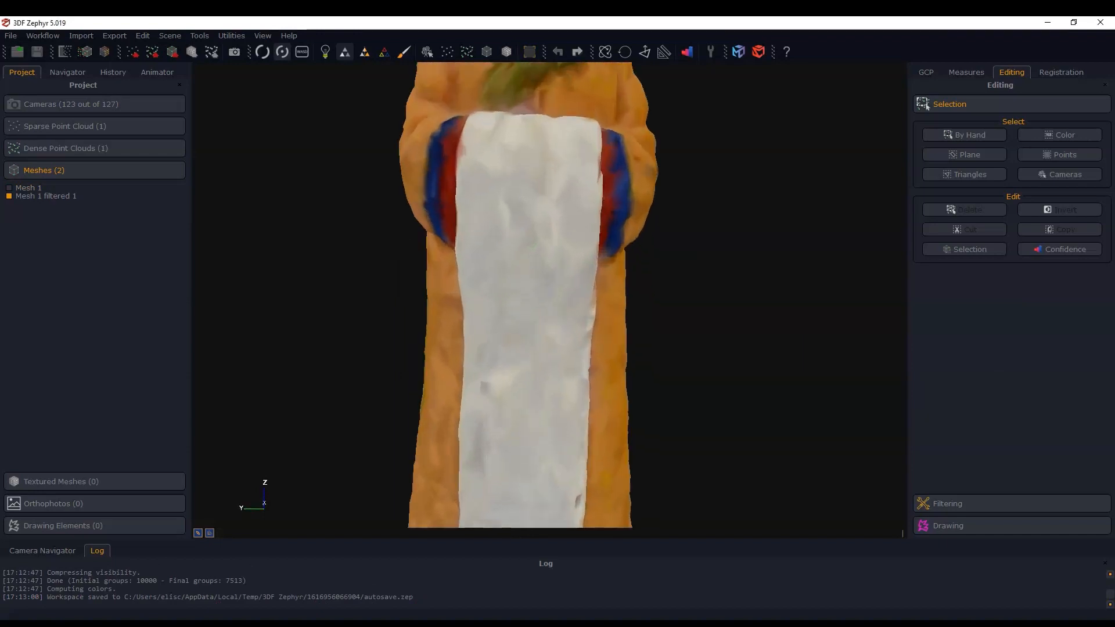
{"action": "scroll", "coordinate": [527, 308], "scroll_direction": "down", "scroll_amount": 5}
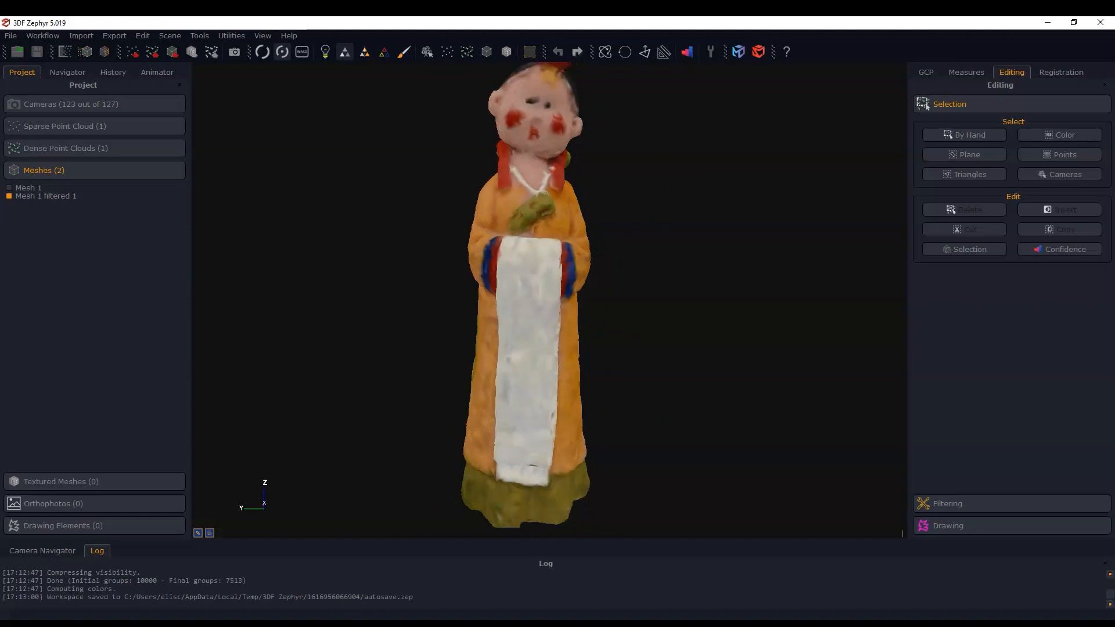
Display the decimated mesh in wireframe and examine its triangles from the front.
{"action": "left_click", "coordinate": [384, 52]}
{"action": "scroll", "coordinate": [527, 308], "scroll_direction": "up", "scroll_amount": 3}
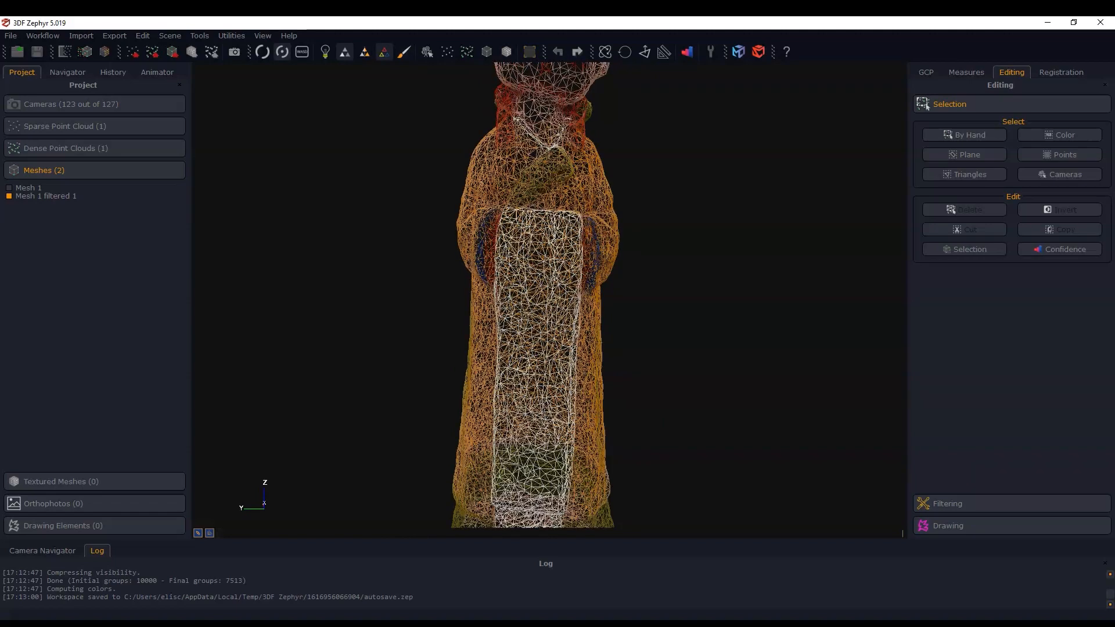
{"action": "mouse_move", "coordinate": [508, 318]}
{"action": "left_mouse_down"}
{"action": "mouse_move", "coordinate": [624, 321]}
{"action": "mouse_move", "coordinate": [456, 319]}
{"action": "mouse_move", "coordinate": [561, 319]}
{"action": "mouse_move", "coordinate": [494, 319]}
{"action": "left_mouse_up"}
{"action": "scroll", "coordinate": [511, 319], "scroll_direction": "down", "scroll_amount": 2}
{"action": "middle_click_drag", "start_coordinate": [494, 320], "coordinate": [553, 332]}
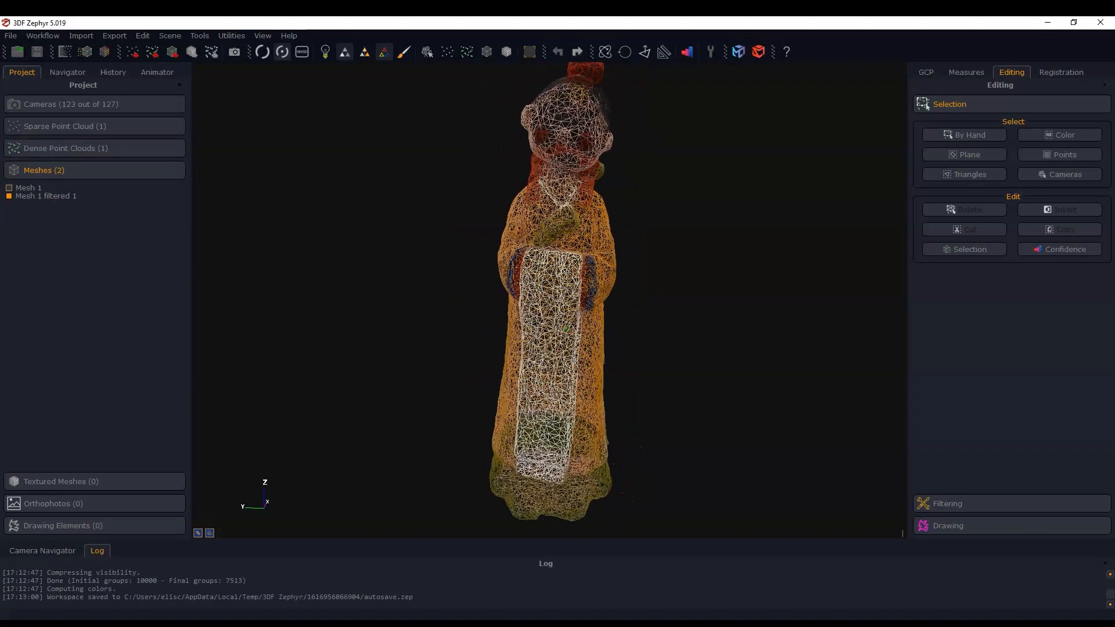
Show only the original Mesh 1 and examine its wireframe density up close for comparison with the decimated mesh.
{"action": "left_click", "coordinate": [9, 188]}
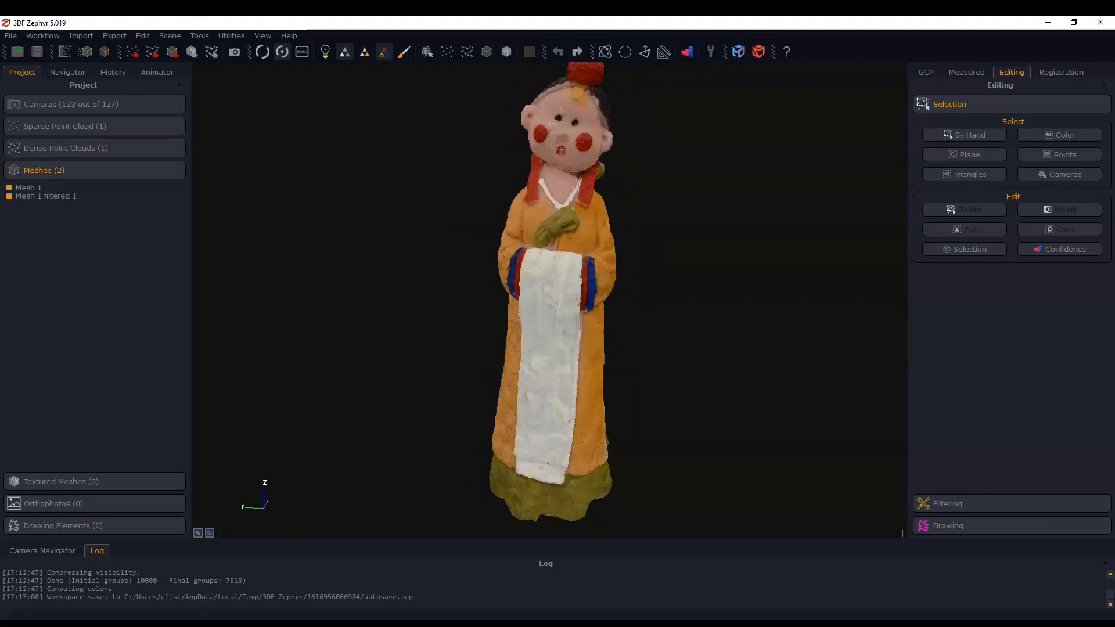
{"action": "left_click", "coordinate": [9, 196]}
{"action": "scroll", "coordinate": [549, 319], "scroll_direction": "up", "scroll_amount": 10}
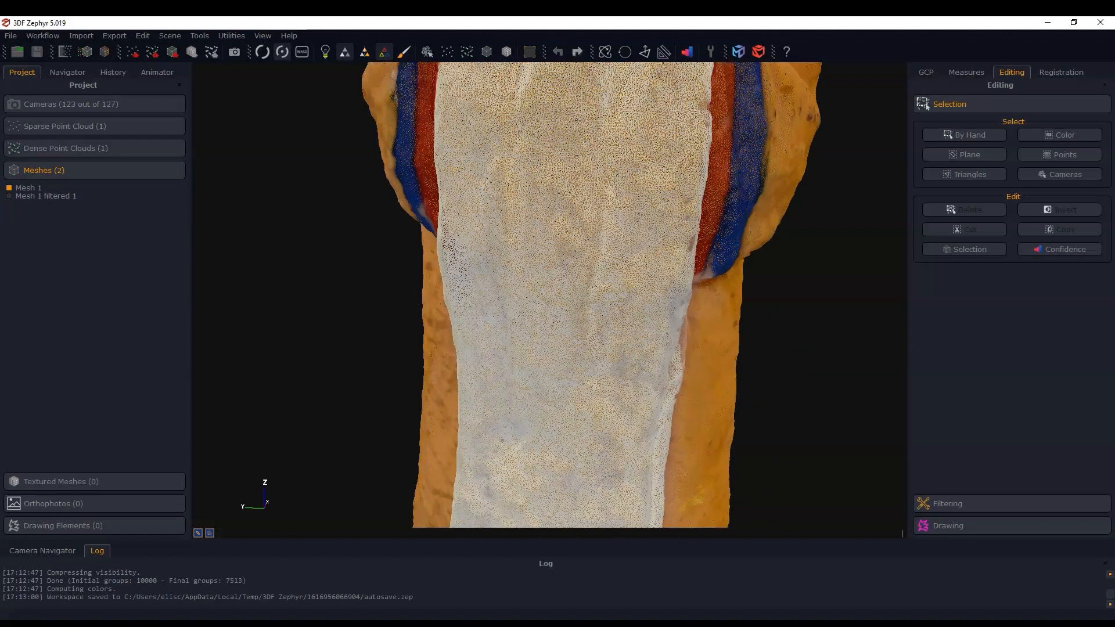
{"action": "scroll", "coordinate": [549, 319], "scroll_direction": "up", "scroll_amount": 10}
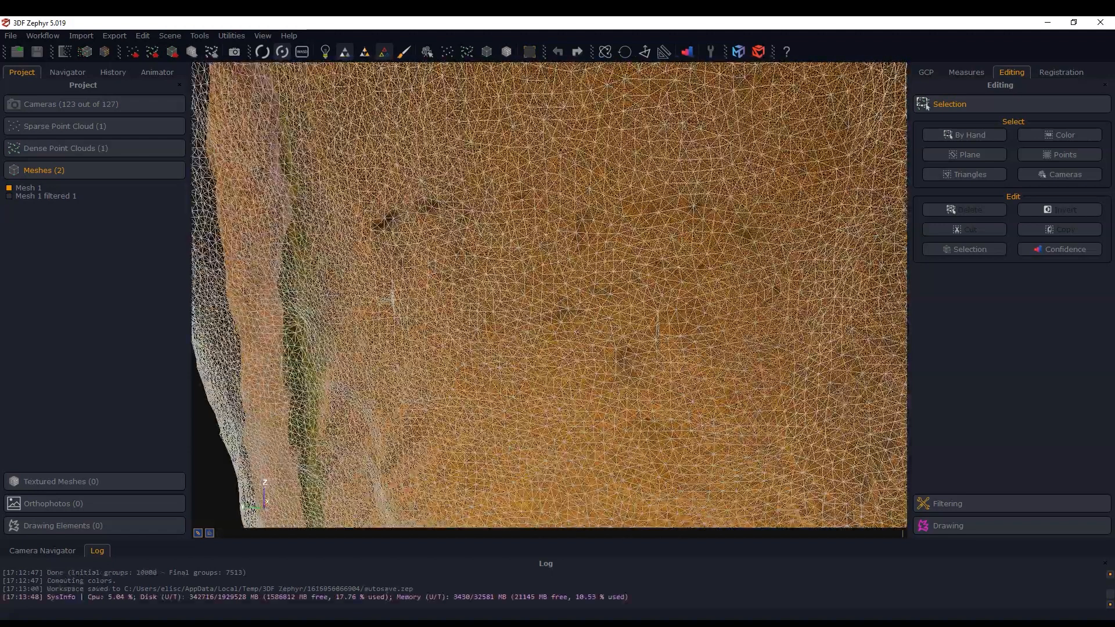
{"action": "scroll", "coordinate": [548, 319], "scroll_direction": "down", "scroll_amount": 10}
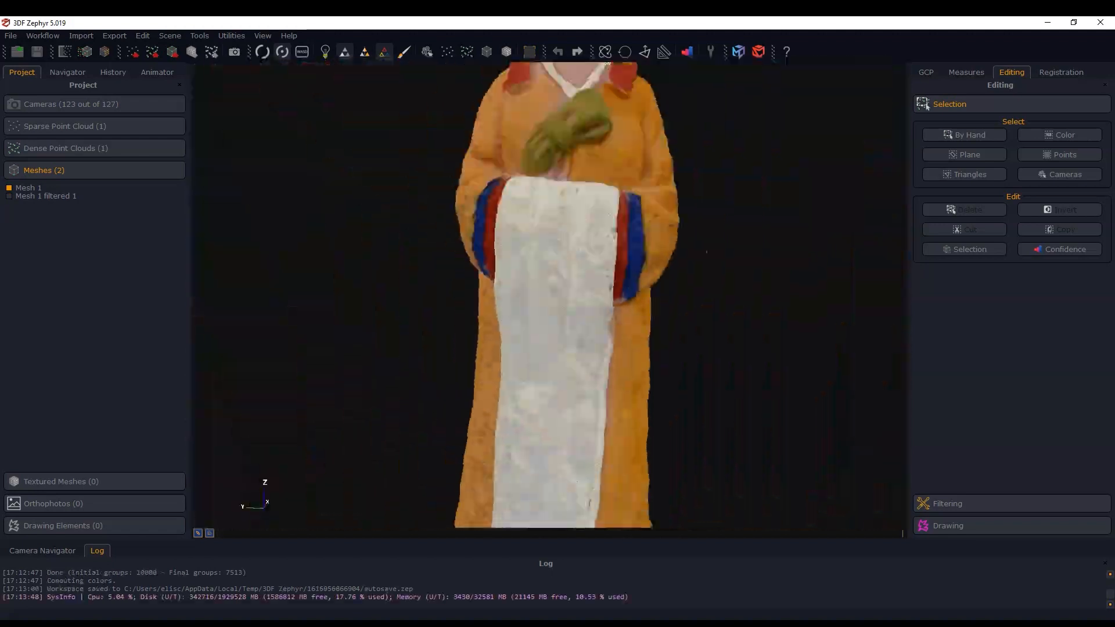
{"action": "scroll", "coordinate": [549, 320], "scroll_direction": "down", "scroll_amount": 5}
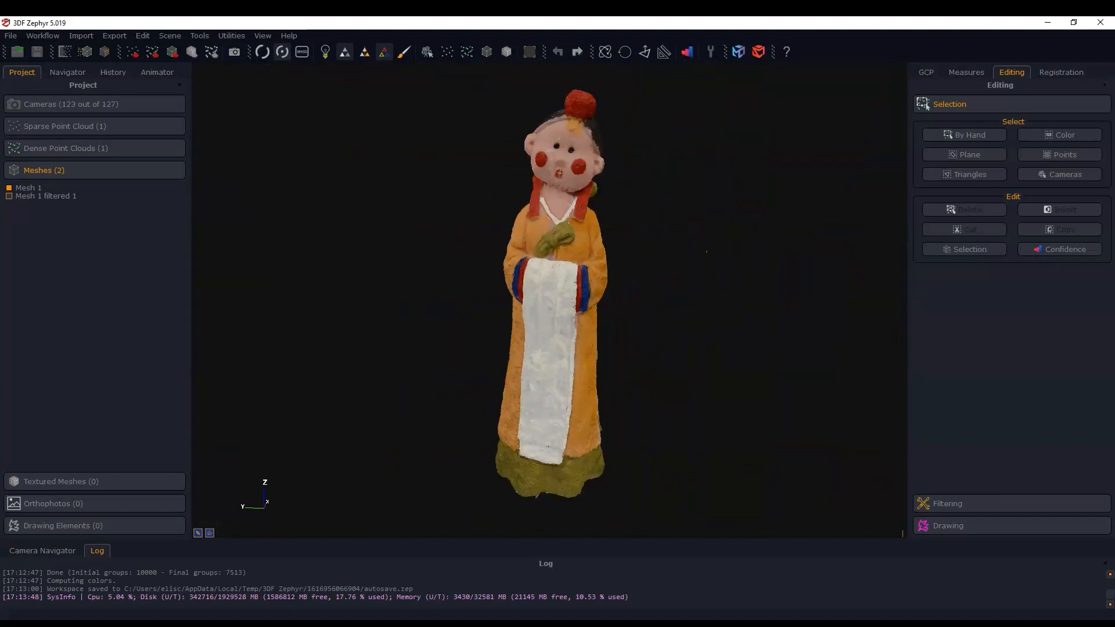
Hide Mesh 1, check its point and triangle counts in its properties, and close them.
{"action": "left_click", "coordinate": [8, 187]}
{"action": "right_click", "coordinate": [28, 187]}
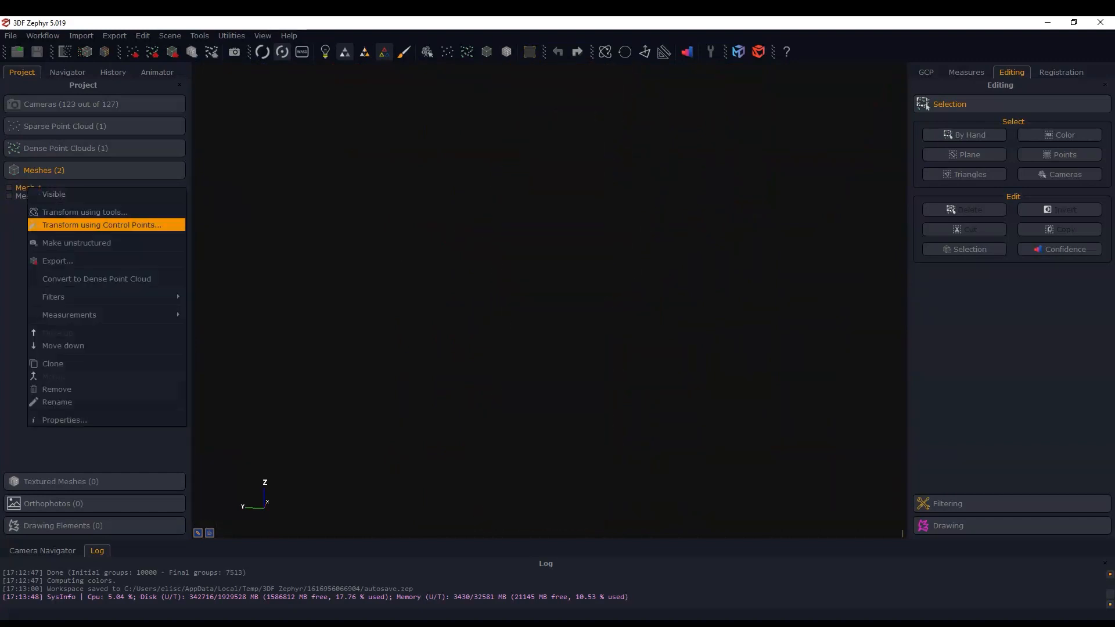
{"action": "left_click", "coordinate": [52, 420]}
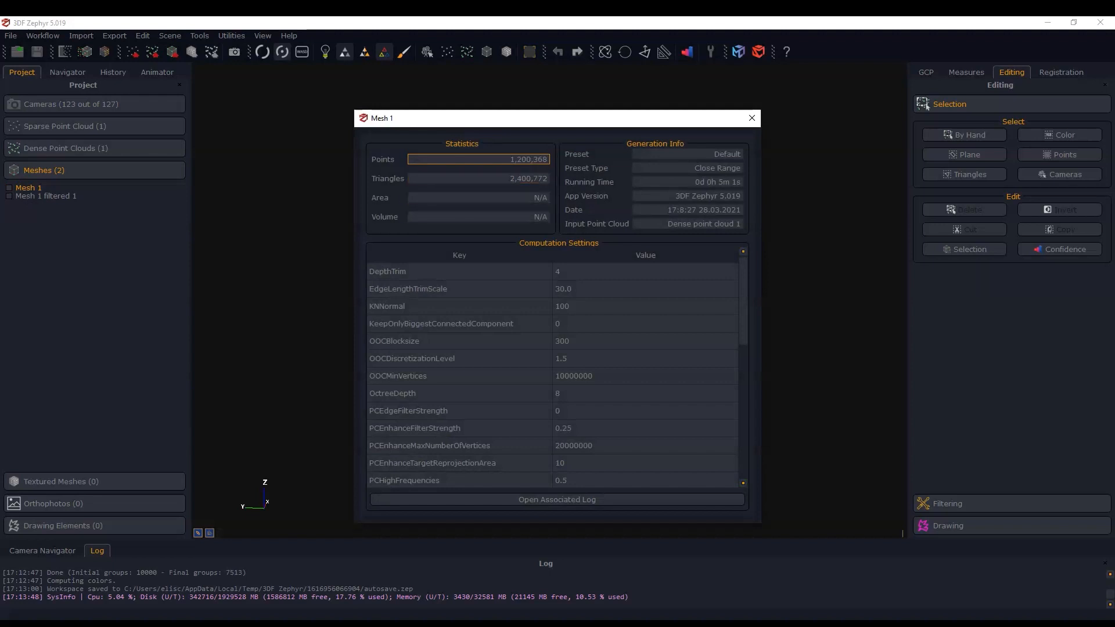
{"action": "left_click", "coordinate": [752, 118]}
Show the decimated mesh, check its point and triangle counts in its properties, and close them.
{"action": "left_click", "coordinate": [8, 196]}
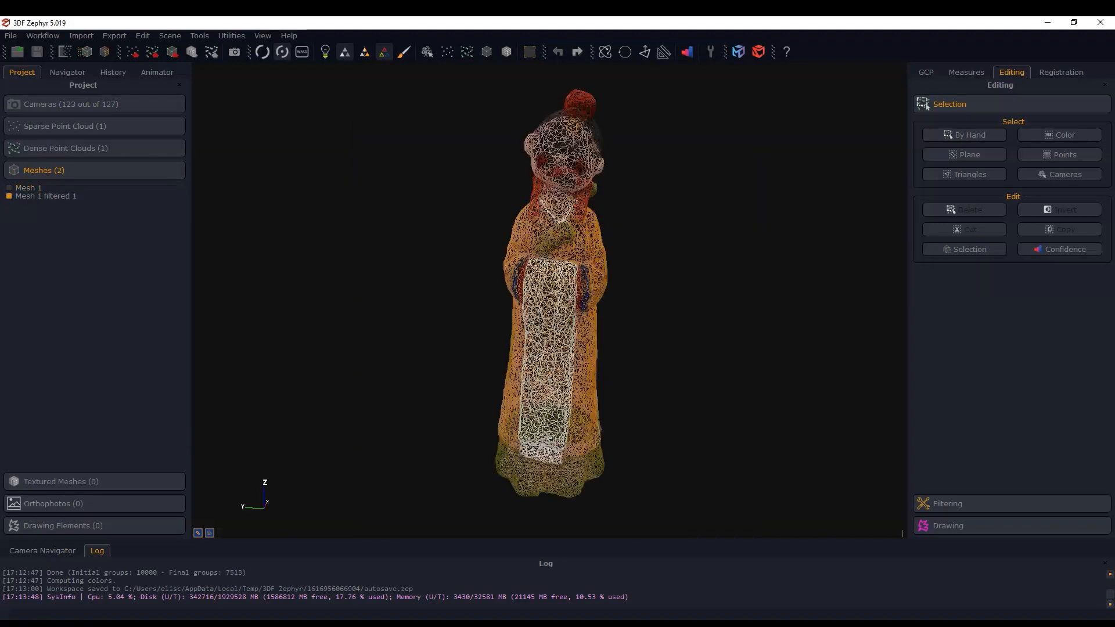
{"action": "right_click", "coordinate": [33, 196]}
{"action": "left_click", "coordinate": [58, 426]}
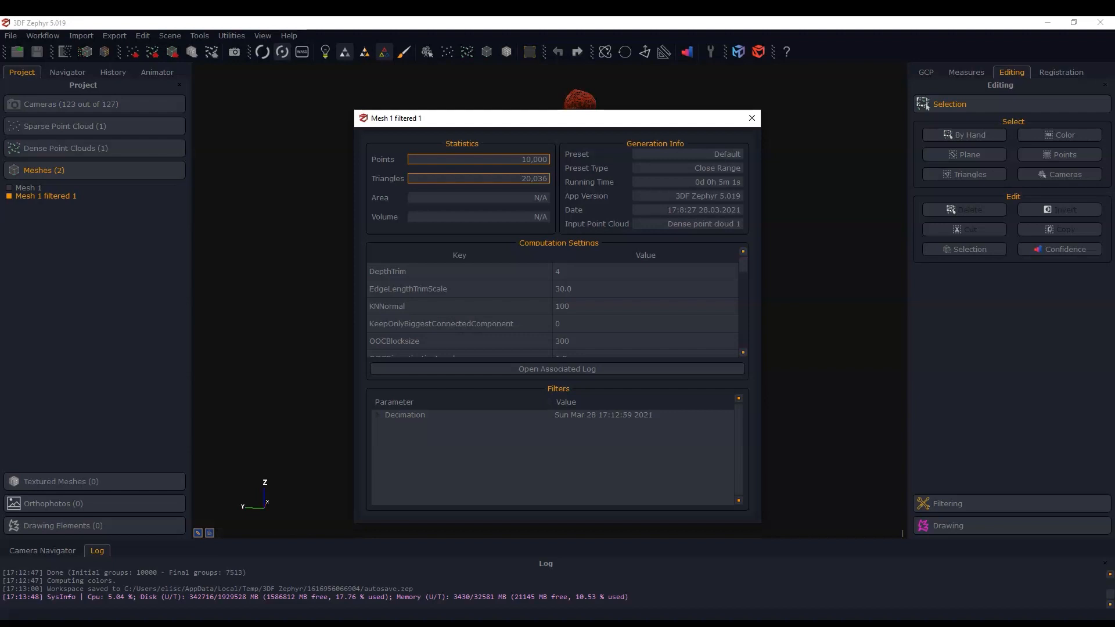
{"action": "left_click", "coordinate": [752, 118]}
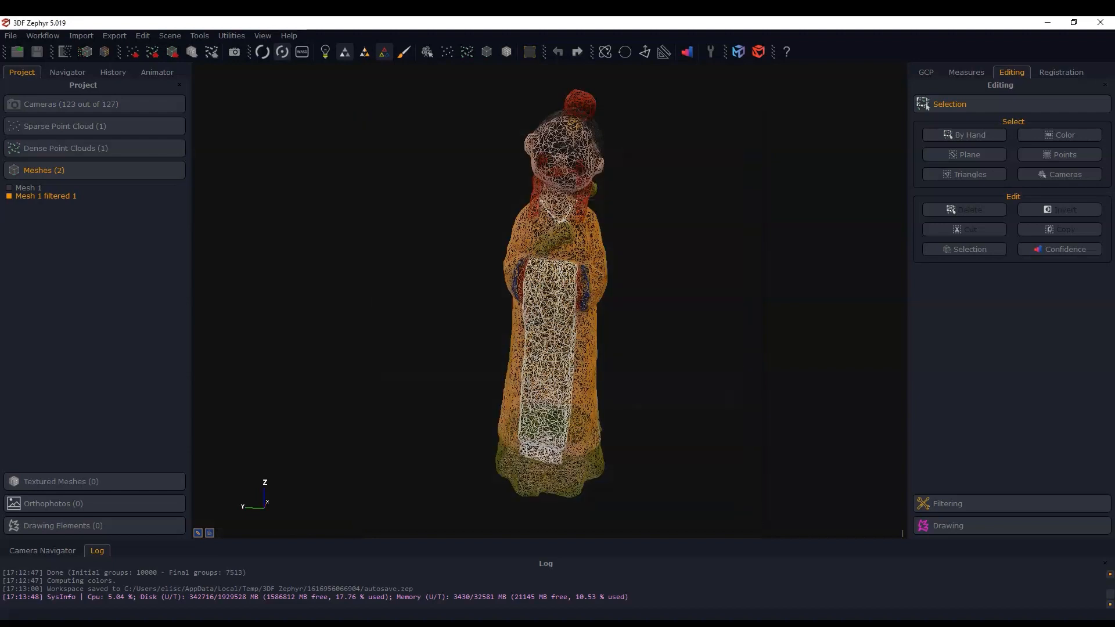
Return the decimated mesh to solid display and examine its face, upper body and overall shape from the front.
{"action": "mouse_move", "coordinate": [557, 325]}
{"action": "left_mouse_down"}
{"action": "mouse_move", "coordinate": [656, 334]}
{"action": "mouse_move", "coordinate": [555, 333]}
{"action": "left_mouse_up"}
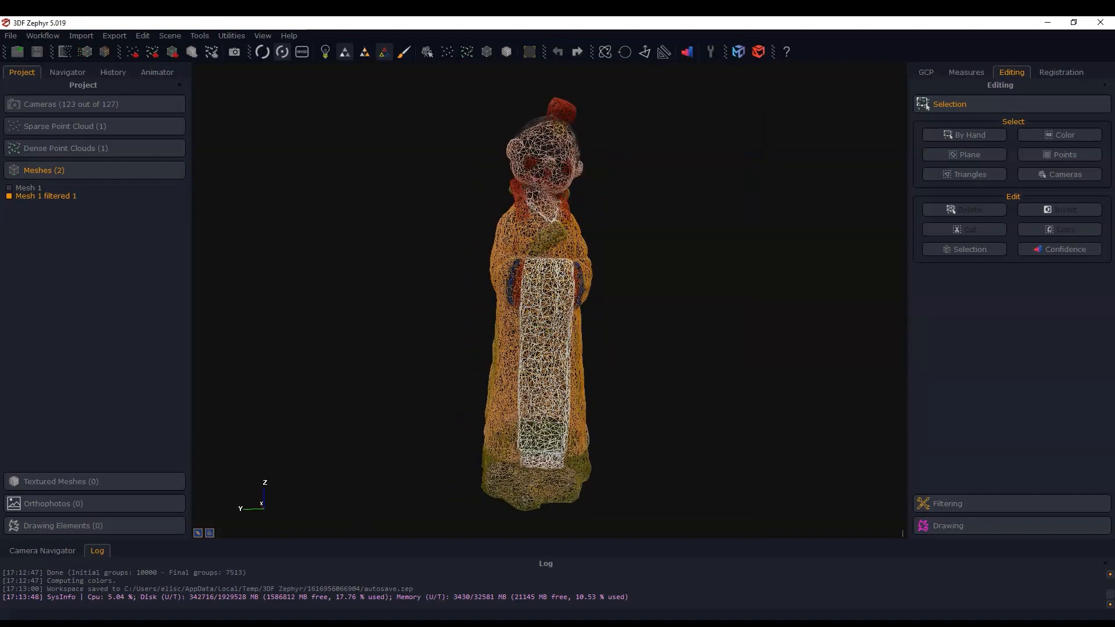
{"action": "left_click", "coordinate": [384, 51]}
{"action": "scroll", "coordinate": [549, 313], "scroll_direction": "up", "scroll_amount": 4}
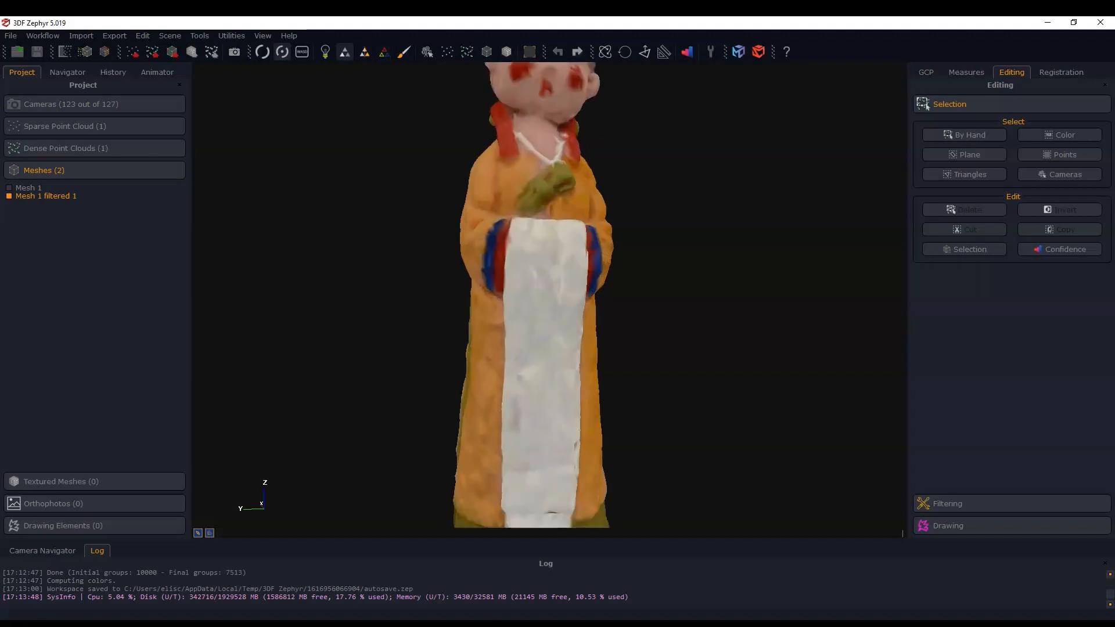
{"action": "scroll", "coordinate": [534, 297], "scroll_direction": "down", "scroll_amount": 2}
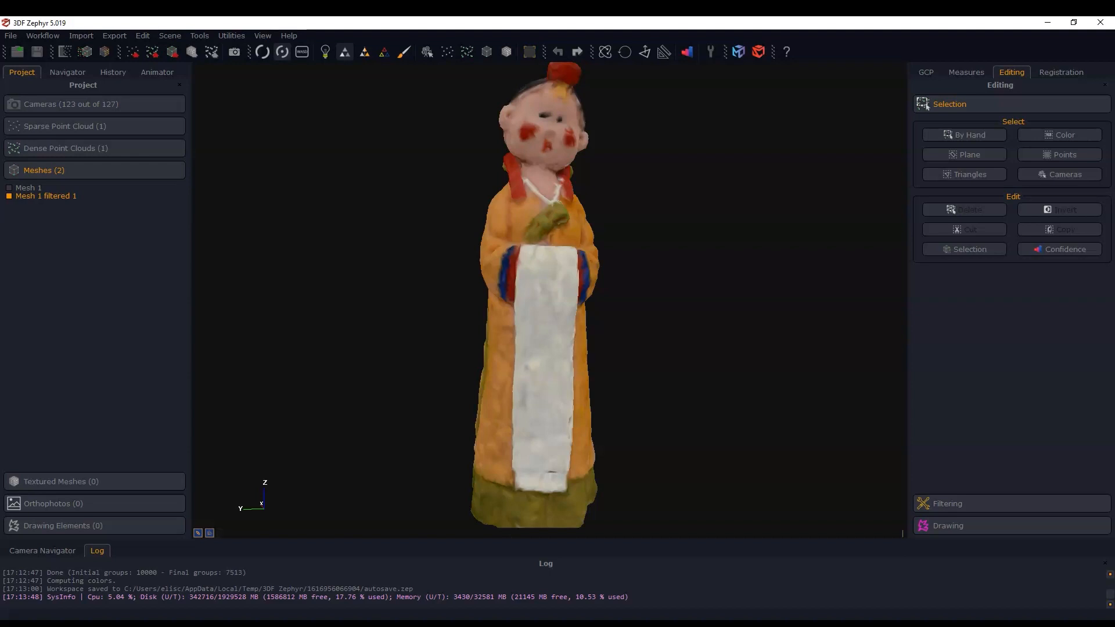
{"action": "left_click_drag", "start_coordinate": [567, 264], "coordinate": [540, 275]}
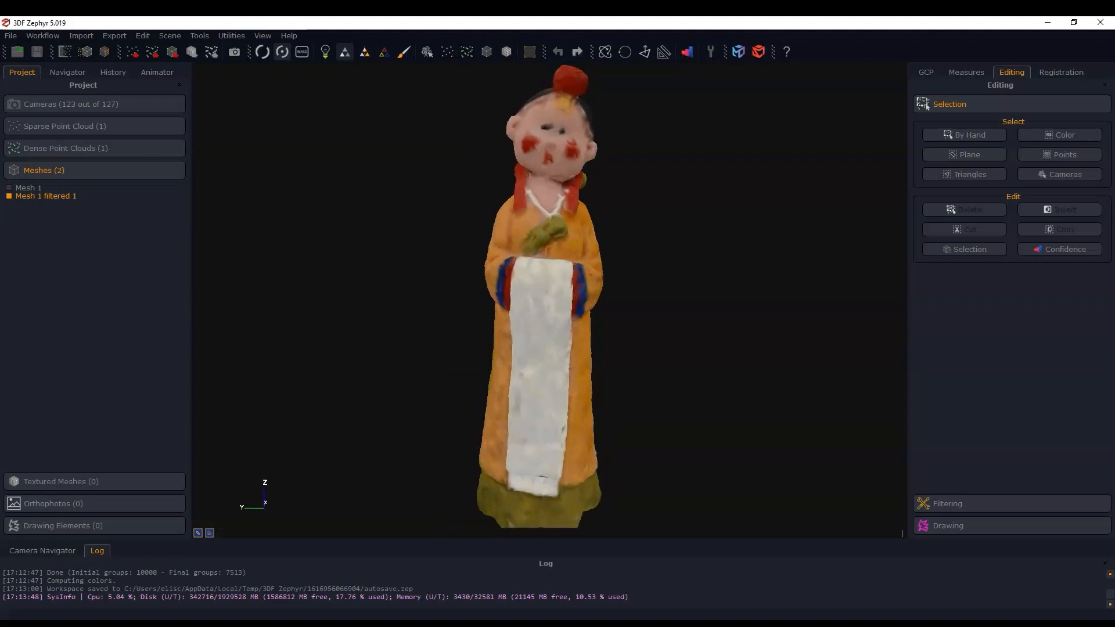
{"action": "middle_click_drag", "start_coordinate": [567, 152], "coordinate": [570, 197]}
{"action": "scroll", "coordinate": [555, 203], "scroll_direction": "up", "scroll_amount": 4}
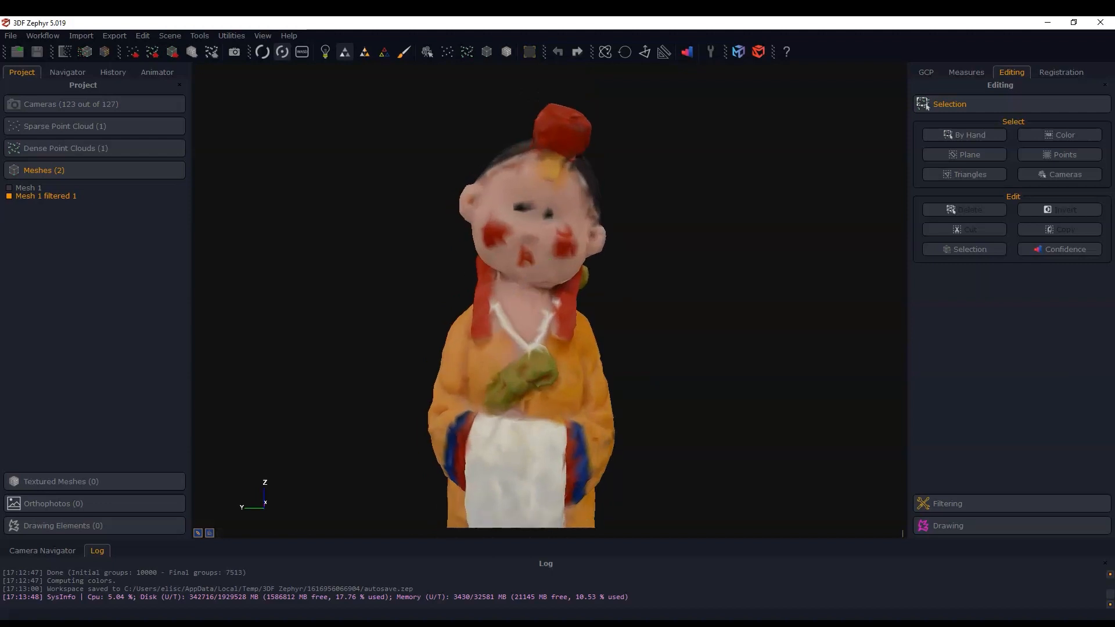
{"action": "scroll", "coordinate": [519, 308], "scroll_direction": "down", "scroll_amount": 4}
{"action": "middle_click_drag", "start_coordinate": [519, 311], "coordinate": [530, 218]}
{"action": "left_click_drag", "start_coordinate": [543, 285], "coordinate": [541, 272]}
{"action": "mouse_move", "coordinate": [528, 326]}
{"action": "middle_mouse_down"}
{"action": "mouse_move", "coordinate": [535, 311]}
{"action": "mouse_move", "coordinate": [527, 320]}
{"action": "middle_mouse_up"}
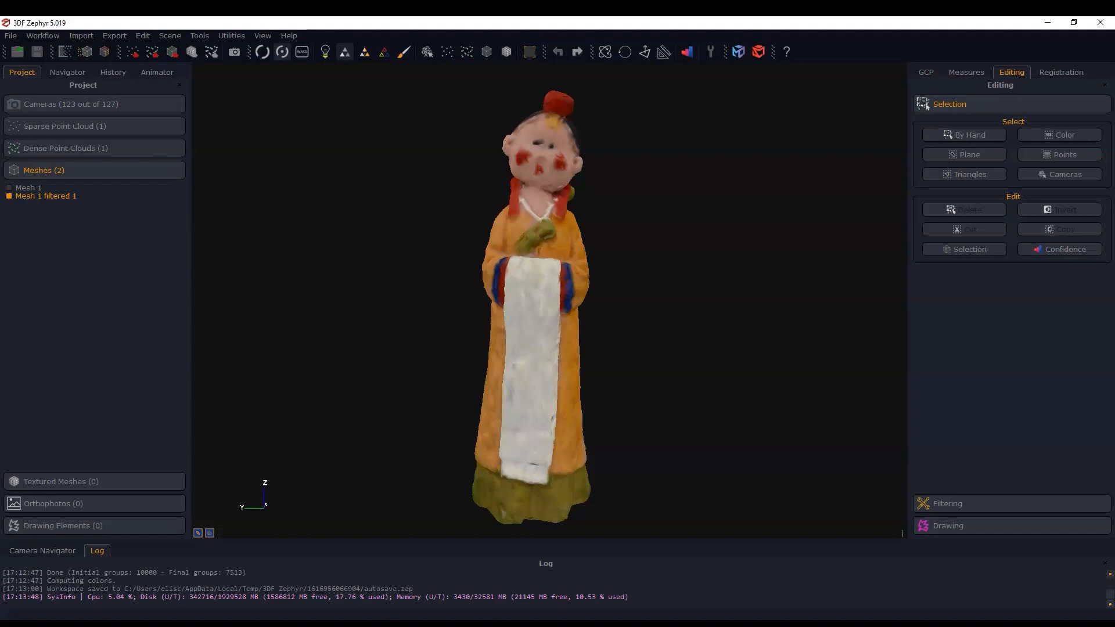
{"action": "middle_click_drag", "start_coordinate": [556, 356], "coordinate": [555, 344]}
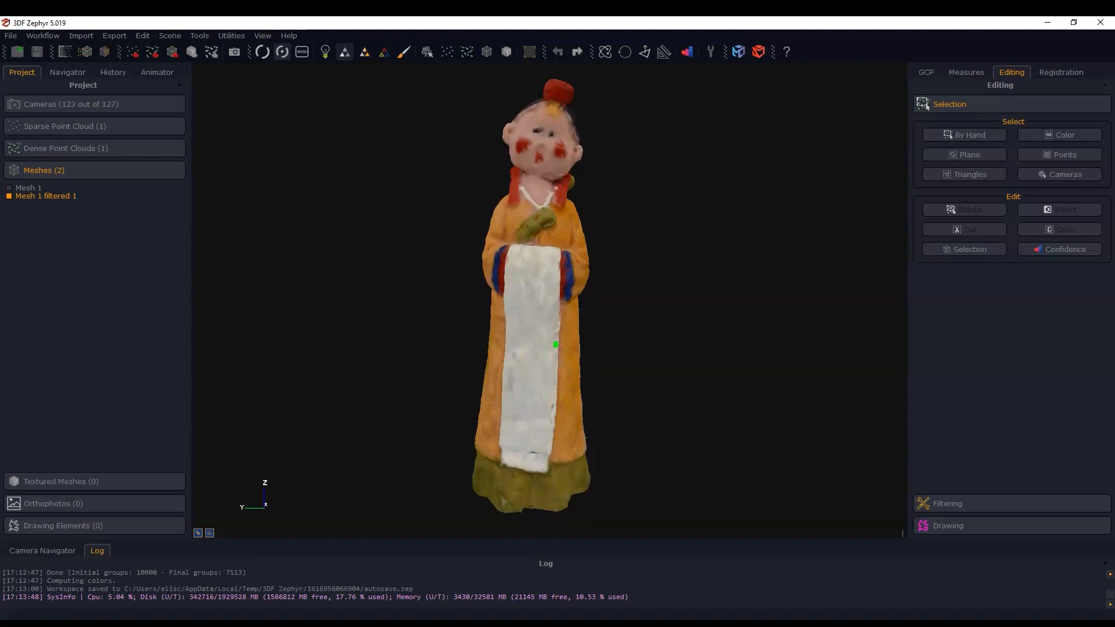
{"action": "left_click", "coordinate": [199, 36]}
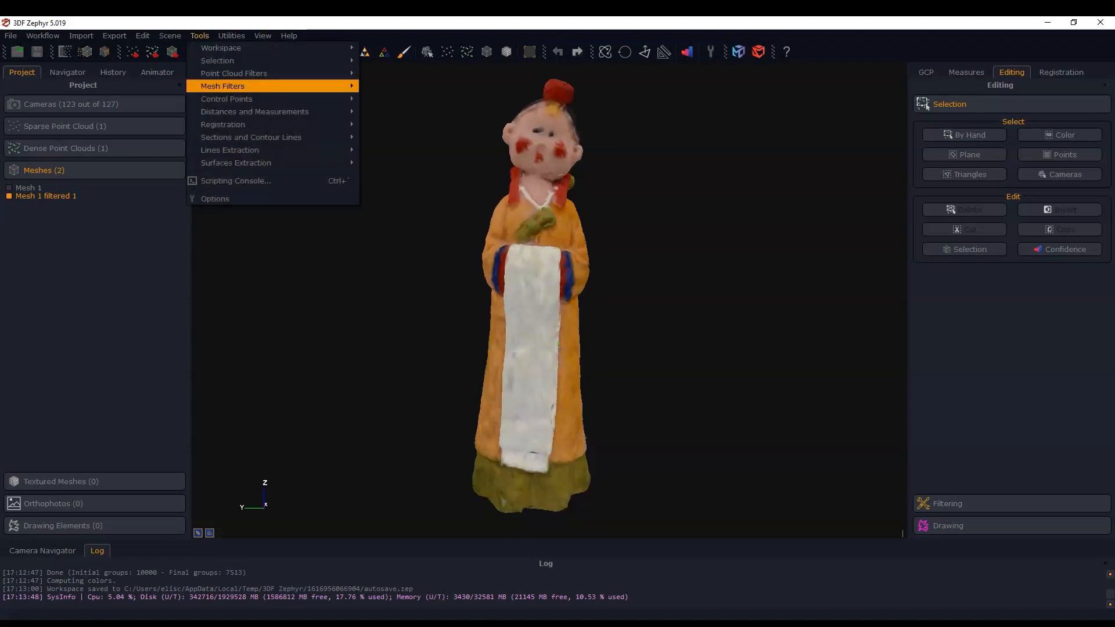
{"action": "mouse_move", "coordinate": [223, 86]}
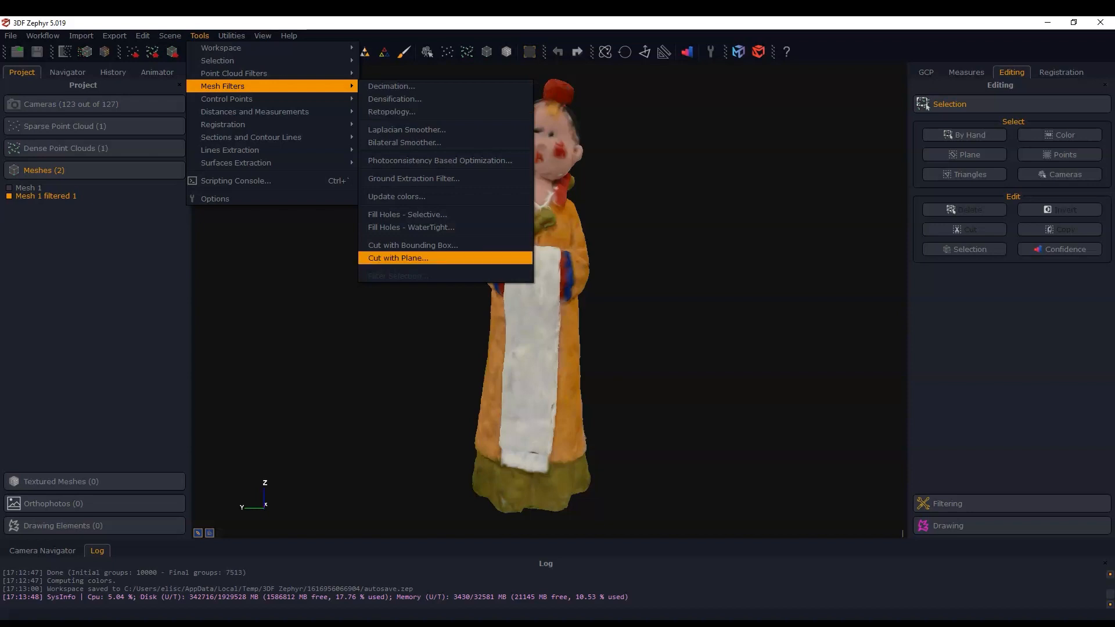
{"action": "left_click", "coordinate": [407, 337]}
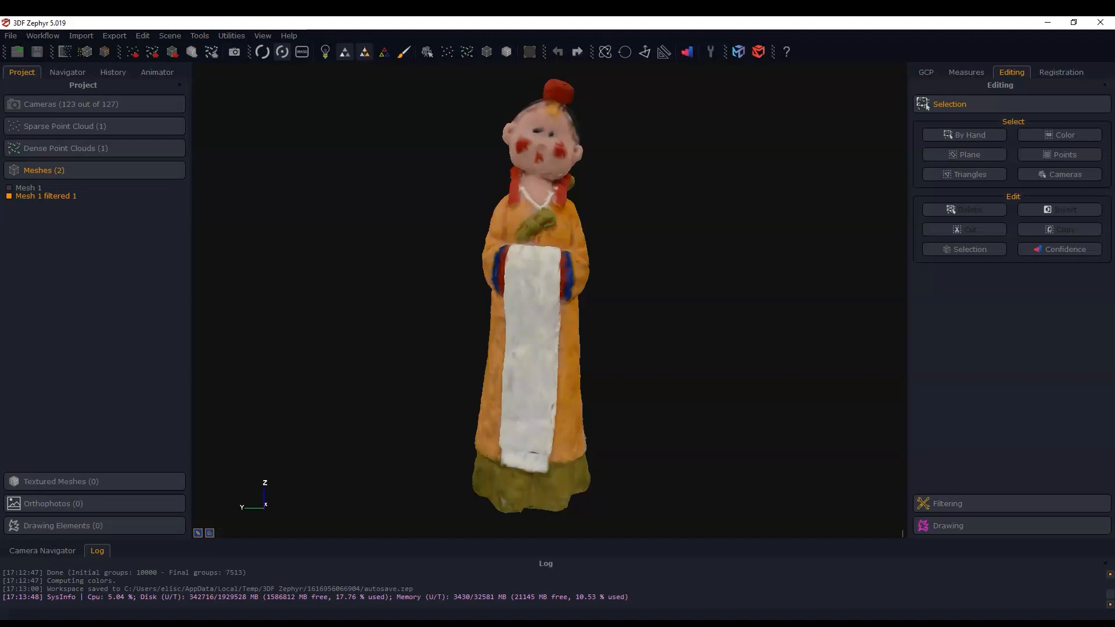
Display the decimated mesh in wireframe and examine its triangles up close around the white cloth and robe's side.
{"action": "left_click", "coordinate": [384, 52]}
{"action": "scroll", "coordinate": [523, 325], "scroll_direction": "up", "scroll_amount": 5}
{"action": "scroll", "coordinate": [545, 351], "scroll_direction": "up", "scroll_amount": 2}
{"action": "left_click_drag", "start_coordinate": [545, 351], "coordinate": [662, 355]}
{"action": "left_click_drag", "start_coordinate": [455, 342], "coordinate": [382, 343]}
{"action": "scroll", "coordinate": [406, 343], "scroll_direction": "down", "scroll_amount": 2}
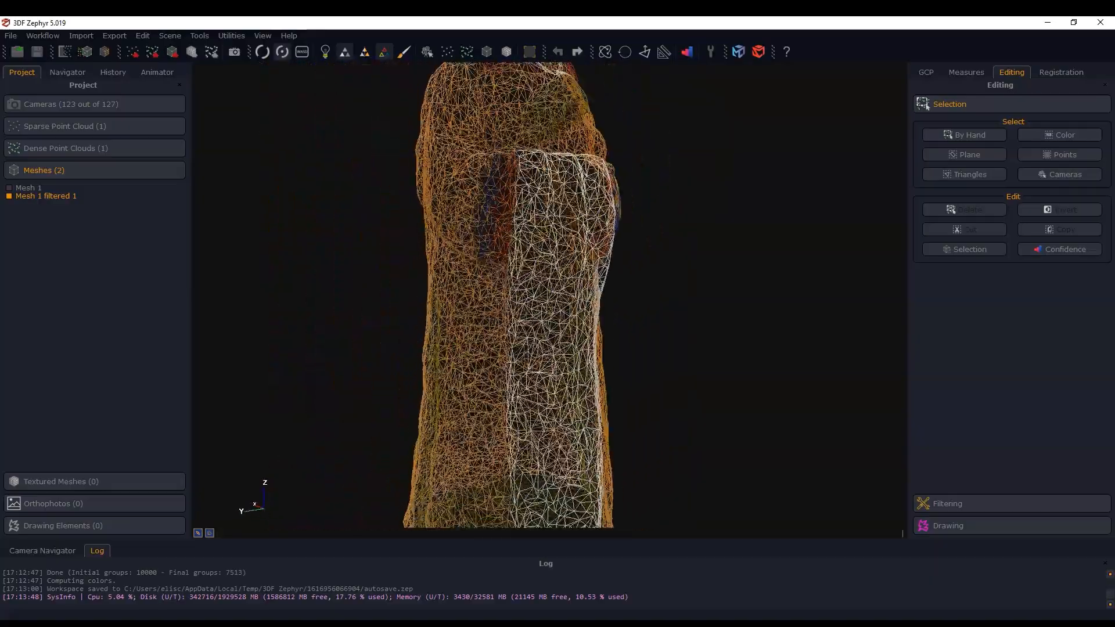
Examine the decimated mesh's wireframe triangles along the white cloth, the green hem and the underside of the base.
{"action": "left_click_drag", "start_coordinate": [582, 323], "coordinate": [534, 324]}
{"action": "middle_click_drag", "start_coordinate": [534, 366], "coordinate": [493, 301]}
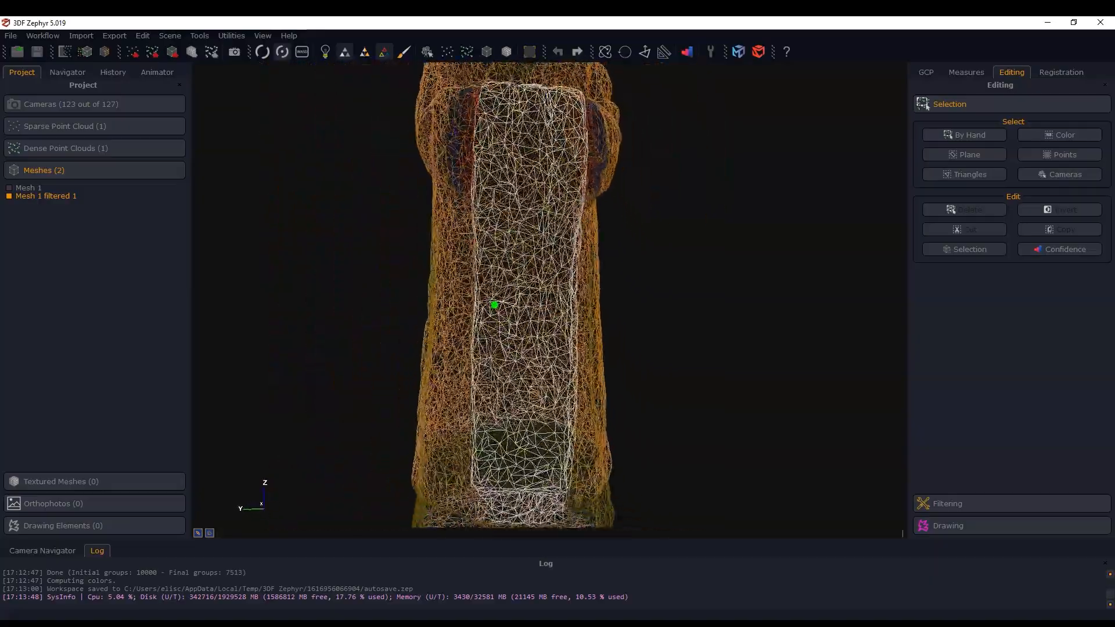
{"action": "scroll", "coordinate": [493, 301], "scroll_direction": "down", "scroll_amount": 3}
{"action": "left_click_drag", "start_coordinate": [486, 432], "coordinate": [504, 417]}
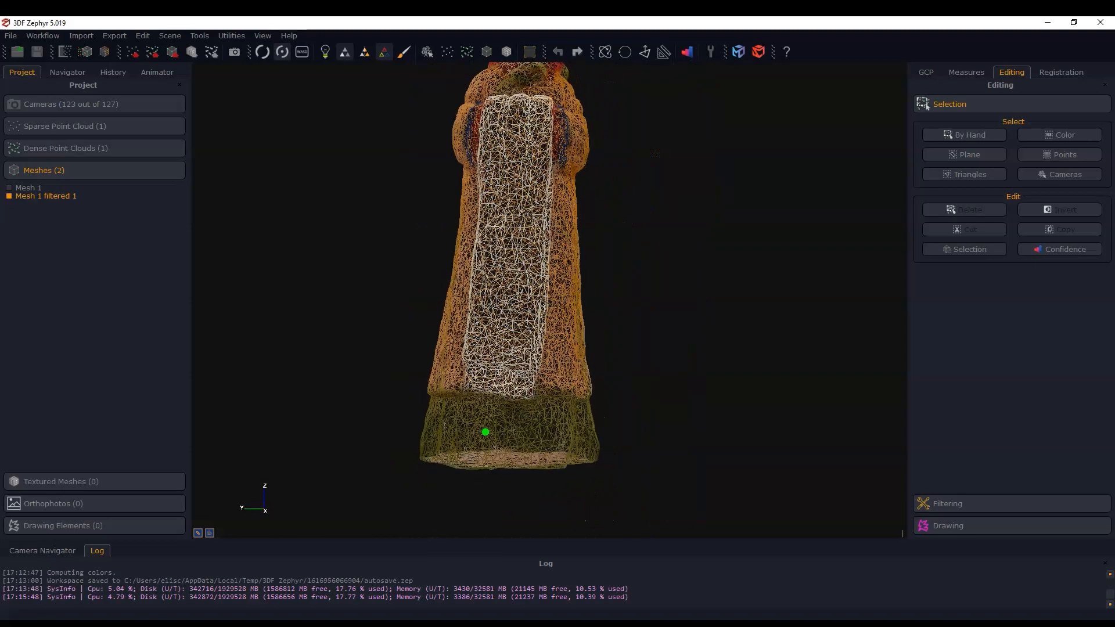
{"action": "middle_click_drag", "start_coordinate": [506, 417], "coordinate": [520, 361]}
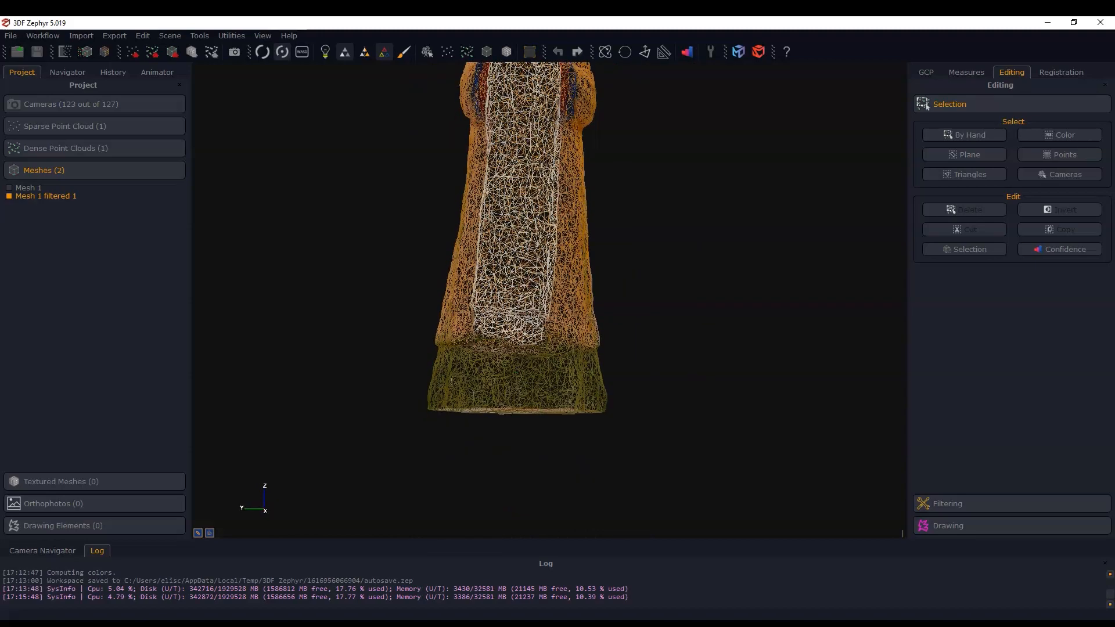
{"action": "left_click_drag", "start_coordinate": [513, 378], "coordinate": [526, 399]}
{"action": "scroll", "coordinate": [515, 380], "scroll_direction": "up", "scroll_amount": 2}
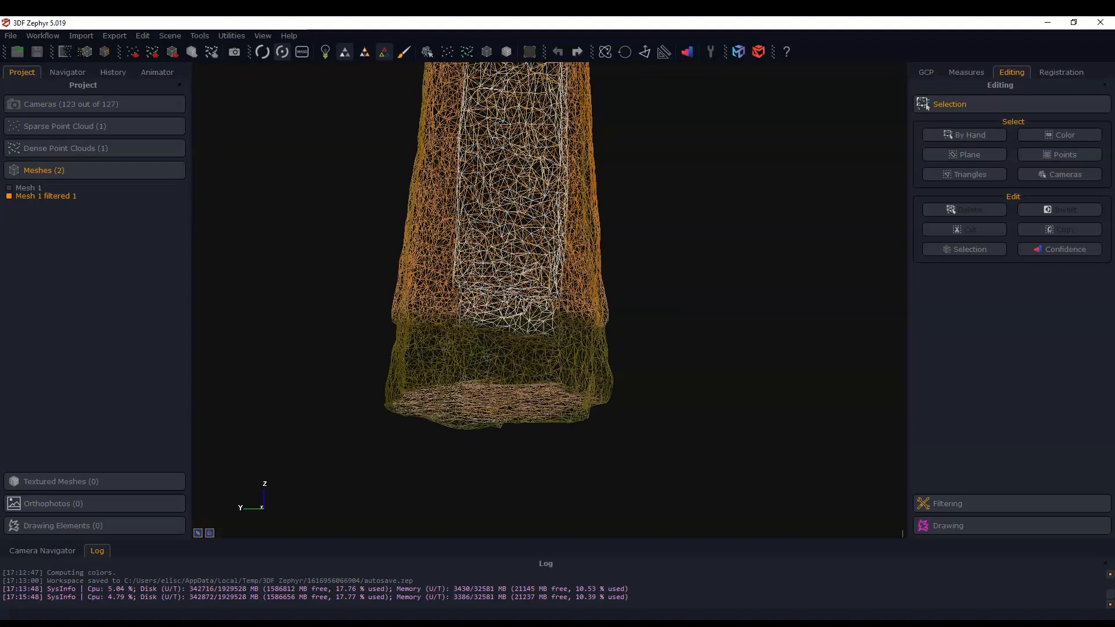
{"action": "scroll", "coordinate": [504, 349], "scroll_direction": "down", "scroll_amount": 1}
{"action": "middle_click_drag", "start_coordinate": [491, 293], "coordinate": [518, 322]}
{"action": "mouse_move", "coordinate": [524, 348]}
{"action": "left_mouse_down"}
{"action": "mouse_move", "coordinate": [521, 372]}
{"action": "mouse_move", "coordinate": [529, 308]}
{"action": "mouse_move", "coordinate": [524, 349]}
{"action": "left_mouse_up"}
{"action": "middle_click_drag", "start_coordinate": [549, 315], "coordinate": [559, 351]}
{"action": "left_click_drag", "start_coordinate": [559, 351], "coordinate": [553, 319]}
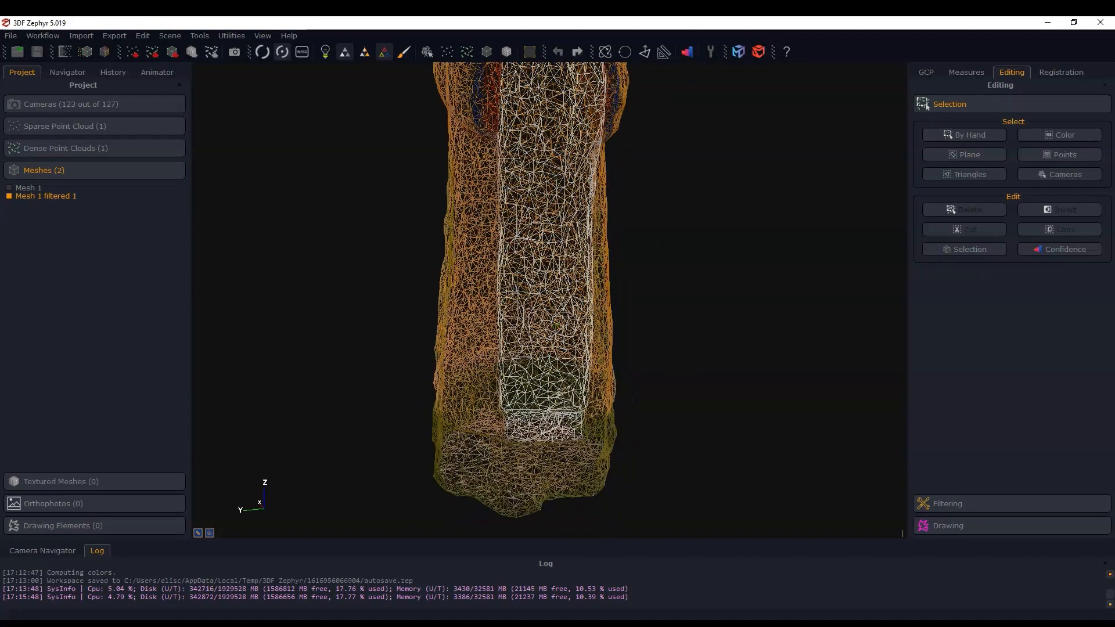
Inspect the full decimated figurine in wireframe from the side and front, and return it to solid display.
{"action": "scroll", "coordinate": [553, 319], "scroll_direction": "down", "scroll_amount": 2}
{"action": "left_click_drag", "start_coordinate": [500, 368], "coordinate": [581, 368]}
{"action": "middle_click_drag", "start_coordinate": [501, 360], "coordinate": [567, 428]}
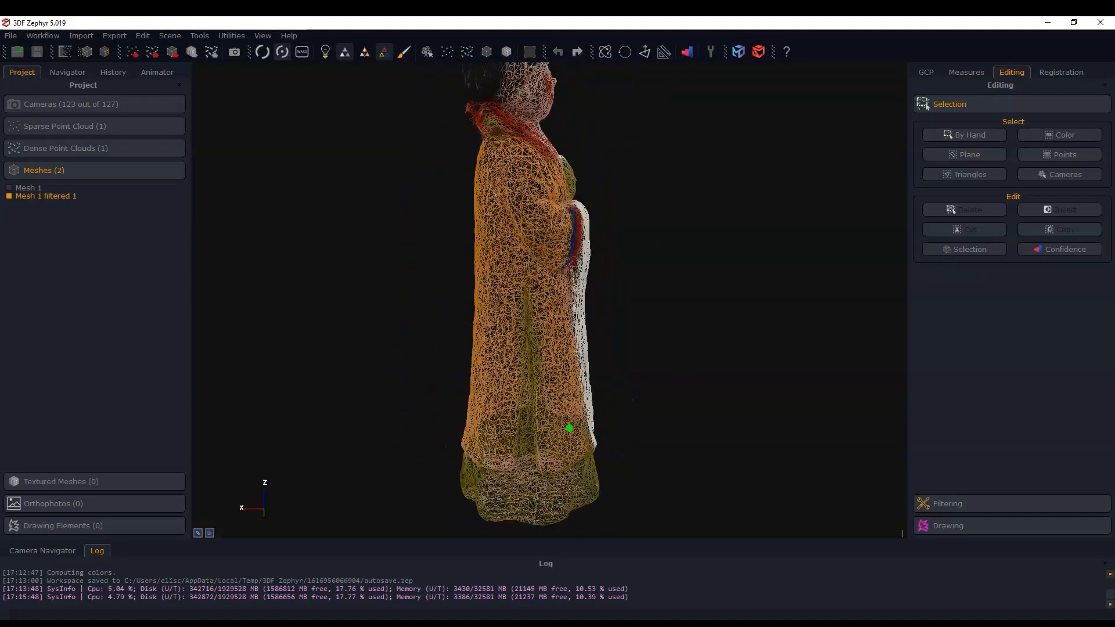
{"action": "scroll", "coordinate": [557, 416], "scroll_direction": "down", "scroll_amount": 2}
{"action": "left_click_drag", "start_coordinate": [562, 411], "coordinate": [488, 409]}
{"action": "mouse_move", "coordinate": [570, 390]}
{"action": "middle_mouse_down"}
{"action": "mouse_move", "coordinate": [495, 403]}
{"action": "mouse_move", "coordinate": [515, 420]}
{"action": "middle_mouse_up"}
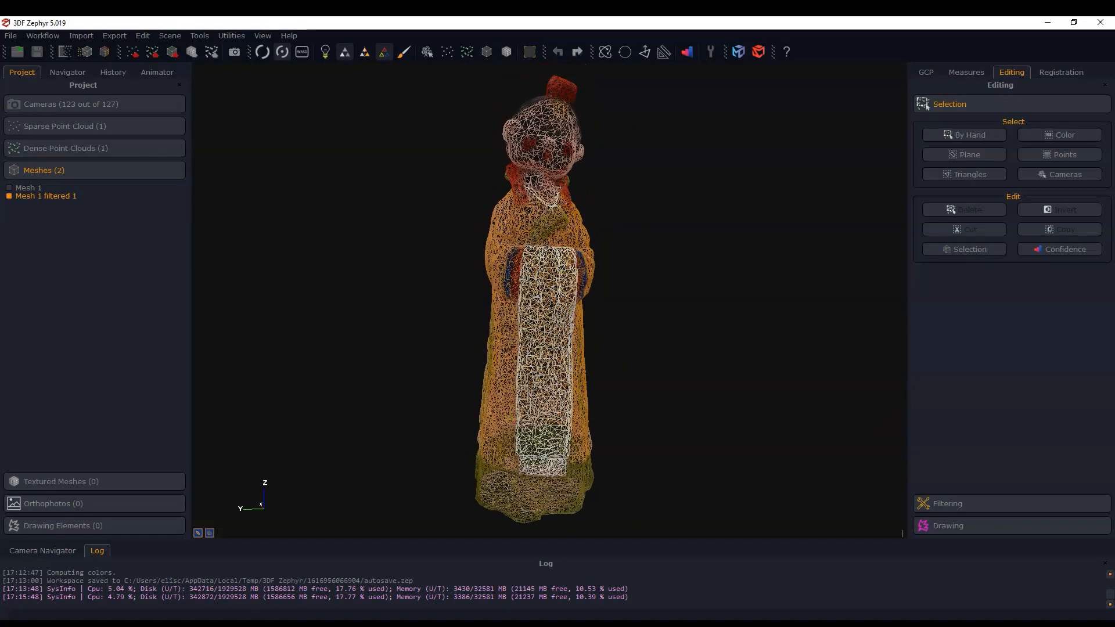
{"action": "left_click_drag", "start_coordinate": [539, 384], "coordinate": [524, 384]}
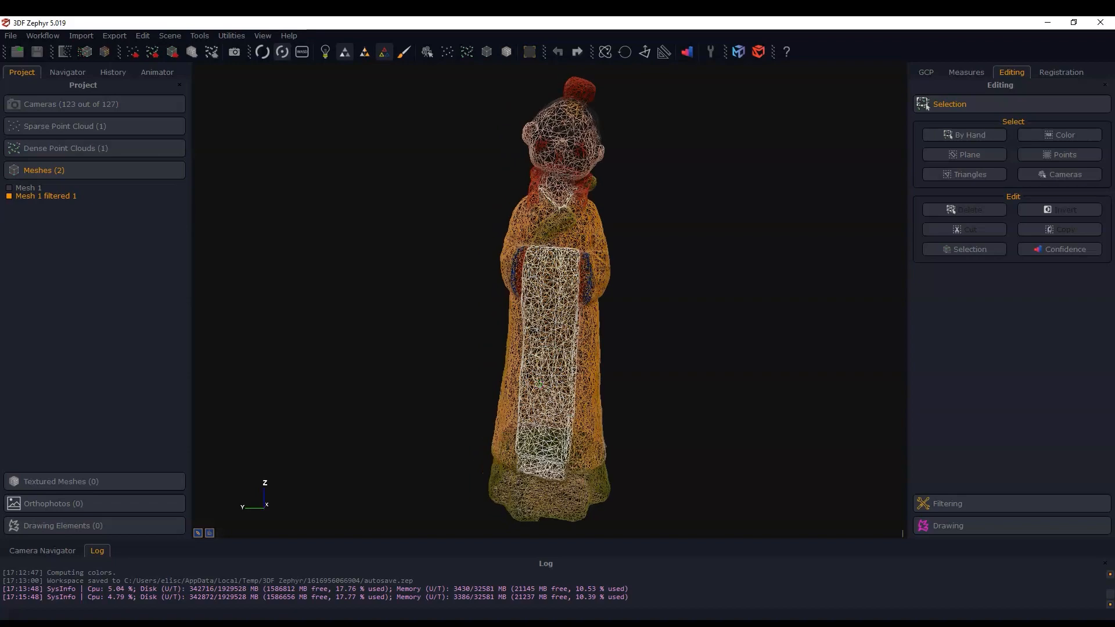
{"action": "key", "text": "w"}
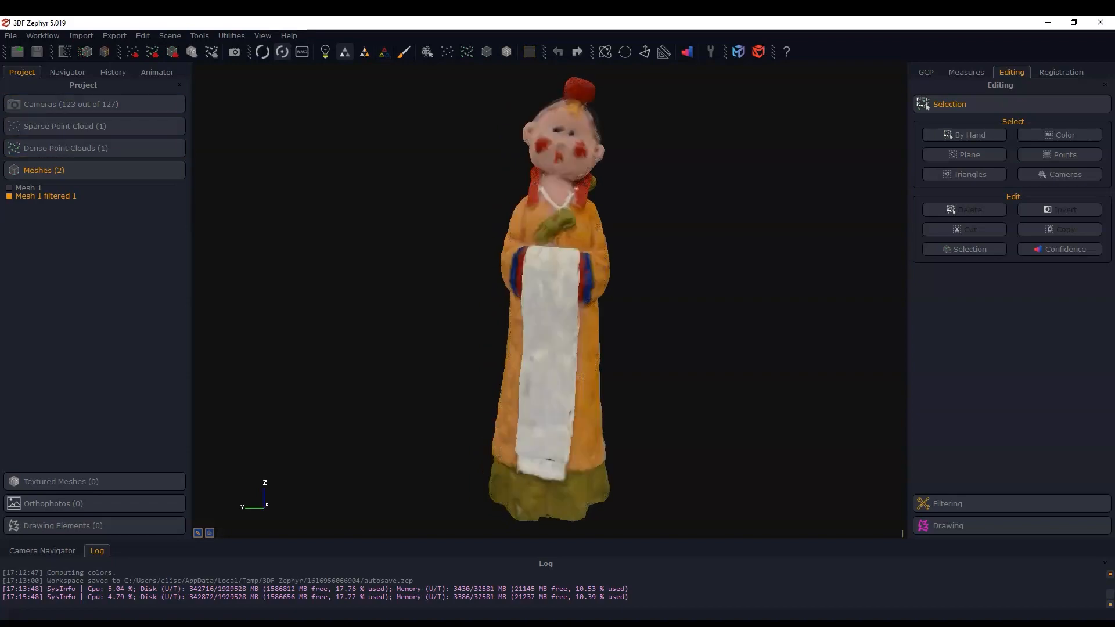
{"action": "middle_click_drag", "start_coordinate": [549, 302], "coordinate": [539, 303]}
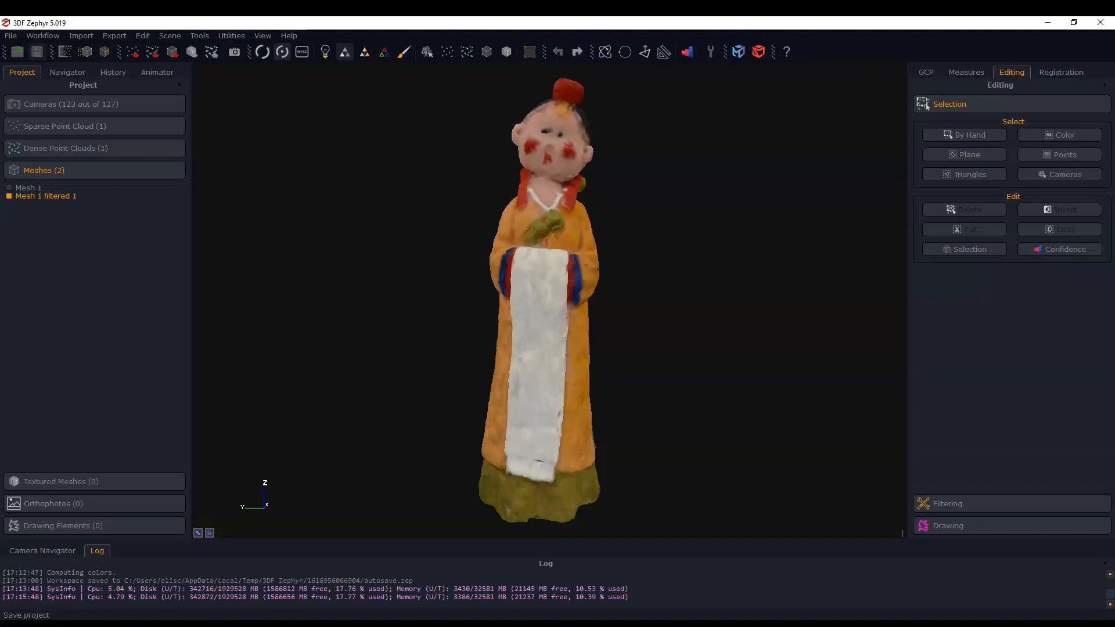
Generate a textured mesh from Mesh 1 filtered 1 using all cameras, the General category and the Default Single Texture preset.
{"action": "left_click", "coordinate": [42, 35]}
{"action": "left_click", "coordinate": [87, 69]}
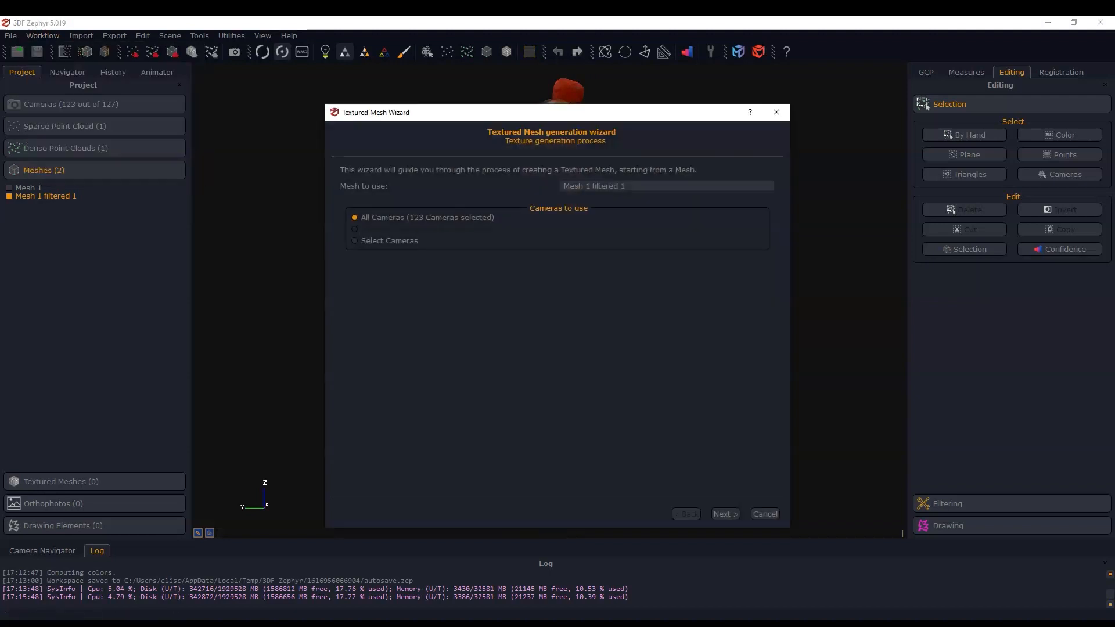
{"action": "left_click", "coordinate": [725, 514]}
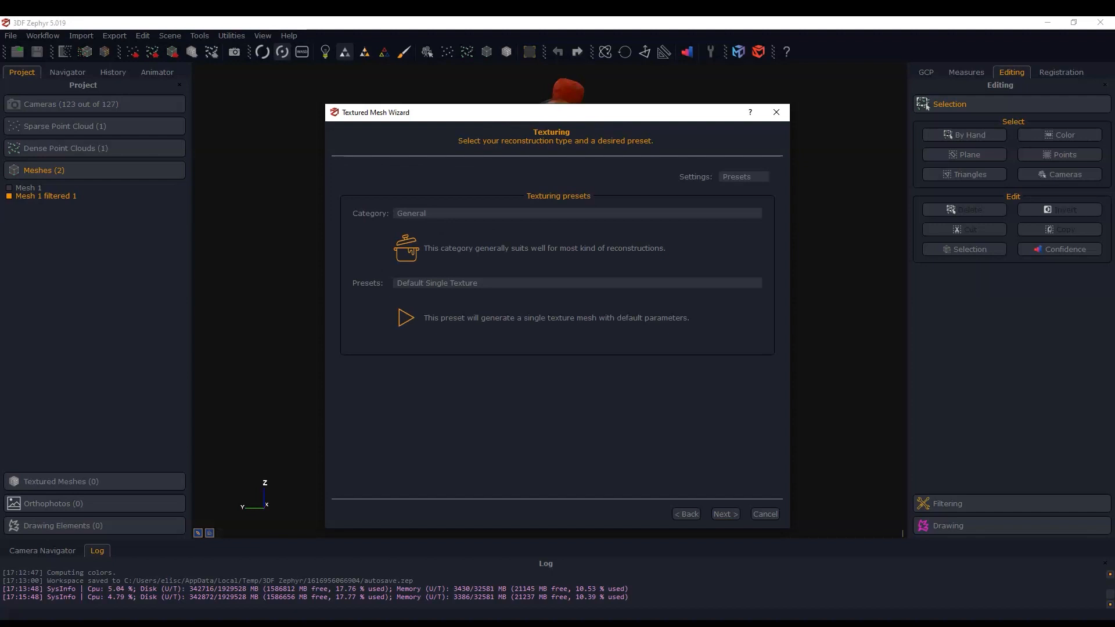
{"action": "left_click", "coordinate": [725, 513]}
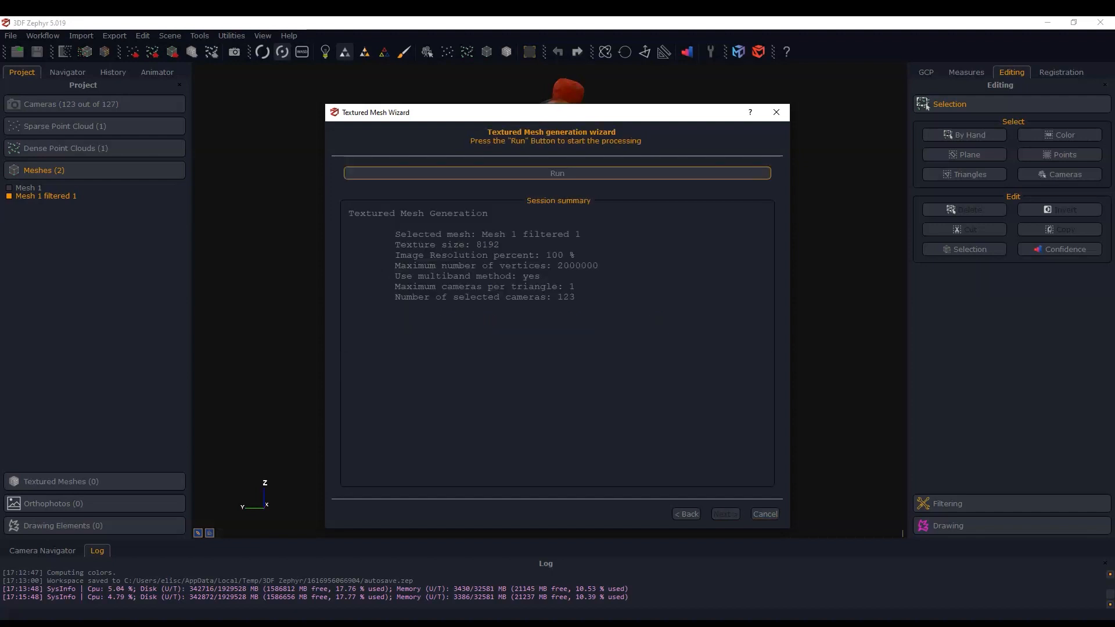
{"action": "left_click", "coordinate": [557, 173]}
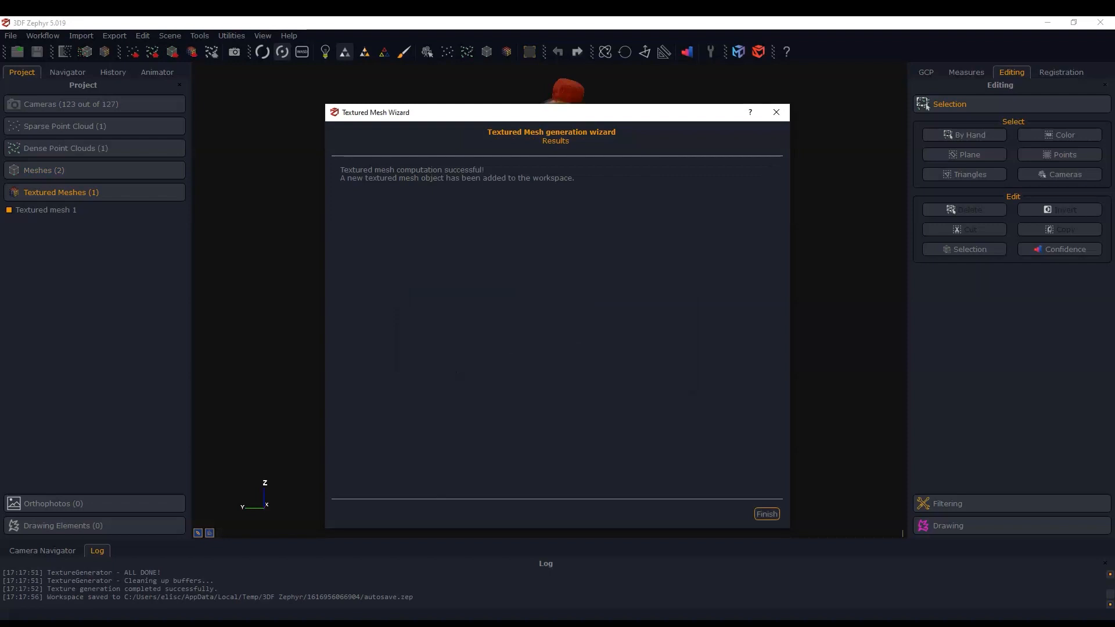
{"action": "left_click", "coordinate": [767, 514]}
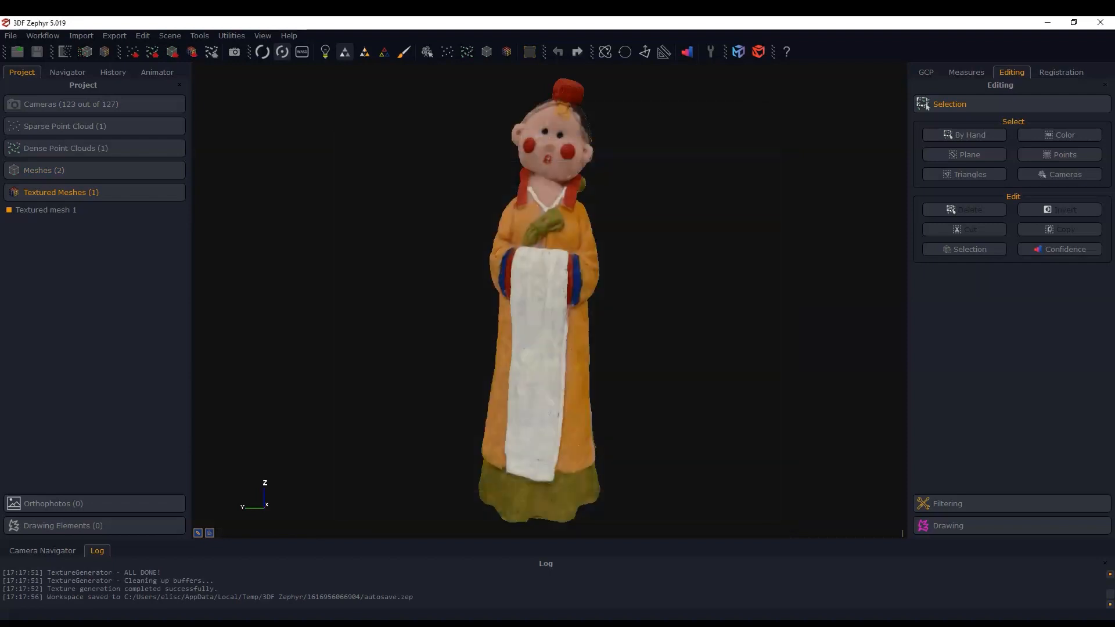
Examine the textured mesh from the side and front, checking the texture on the face, robe and cloth.
{"action": "scroll", "coordinate": [549, 352], "scroll_direction": "down", "scroll_amount": 4}
{"action": "left_click_drag", "start_coordinate": [550, 351], "coordinate": [593, 369]}
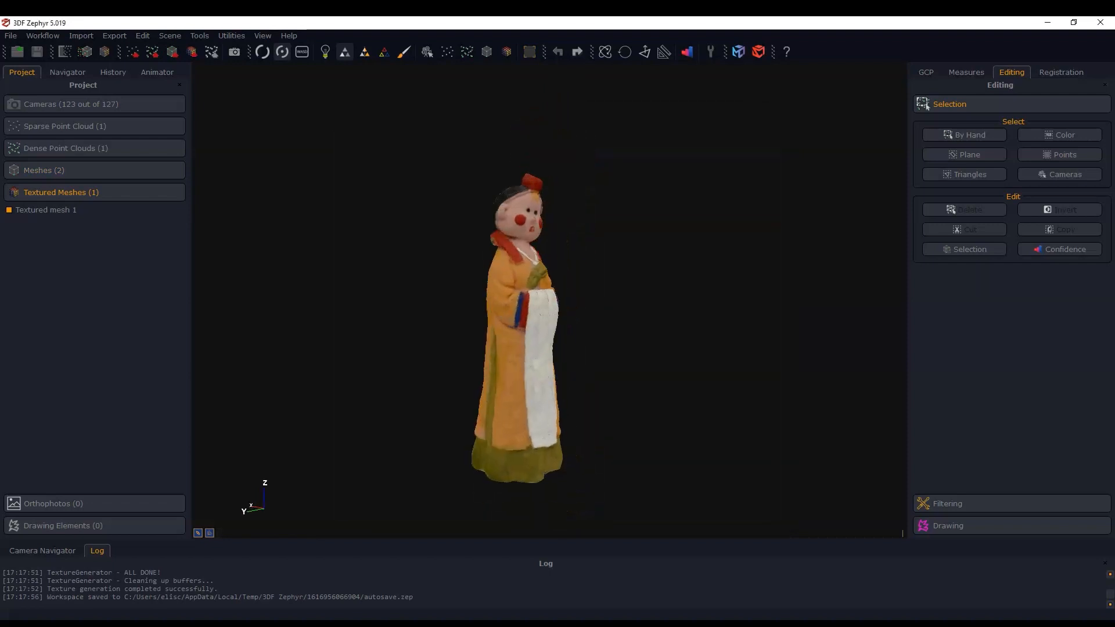
{"action": "scroll", "coordinate": [586, 368], "scroll_direction": "up", "scroll_amount": 4}
{"action": "middle_click_drag", "start_coordinate": [586, 368], "coordinate": [635, 359]}
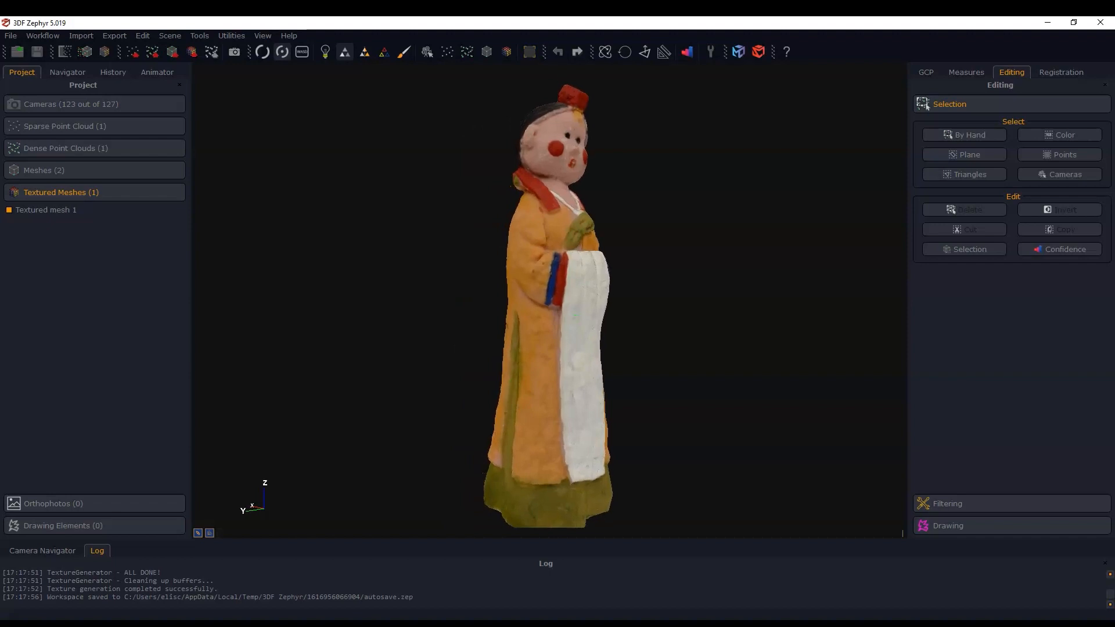
{"action": "scroll", "coordinate": [577, 319], "scroll_direction": "down", "scroll_amount": 4}
{"action": "left_click_drag", "start_coordinate": [577, 319], "coordinate": [531, 317]}
{"action": "middle_click_drag", "start_coordinate": [576, 348], "coordinate": [562, 349]}
{"action": "scroll", "coordinate": [572, 348], "scroll_direction": "up", "scroll_amount": 3}
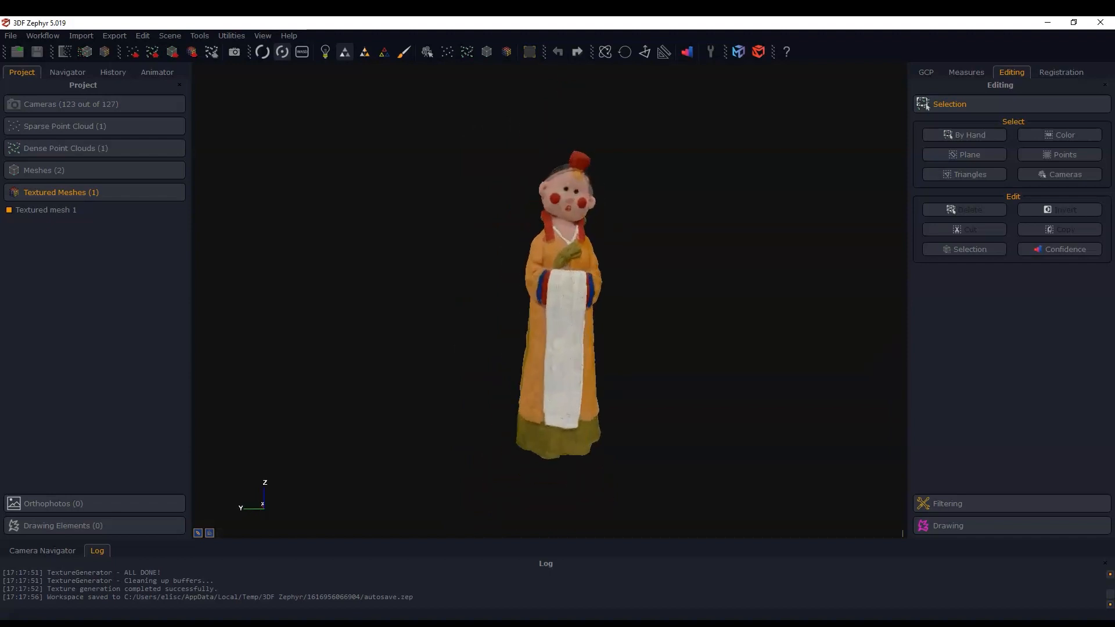
Display the textured mesh in wireframe, inspect its triangles from the front, and restore the textured display.
{"action": "left_click", "coordinate": [384, 53]}
{"action": "scroll", "coordinate": [574, 339], "scroll_direction": "up", "scroll_amount": 5}
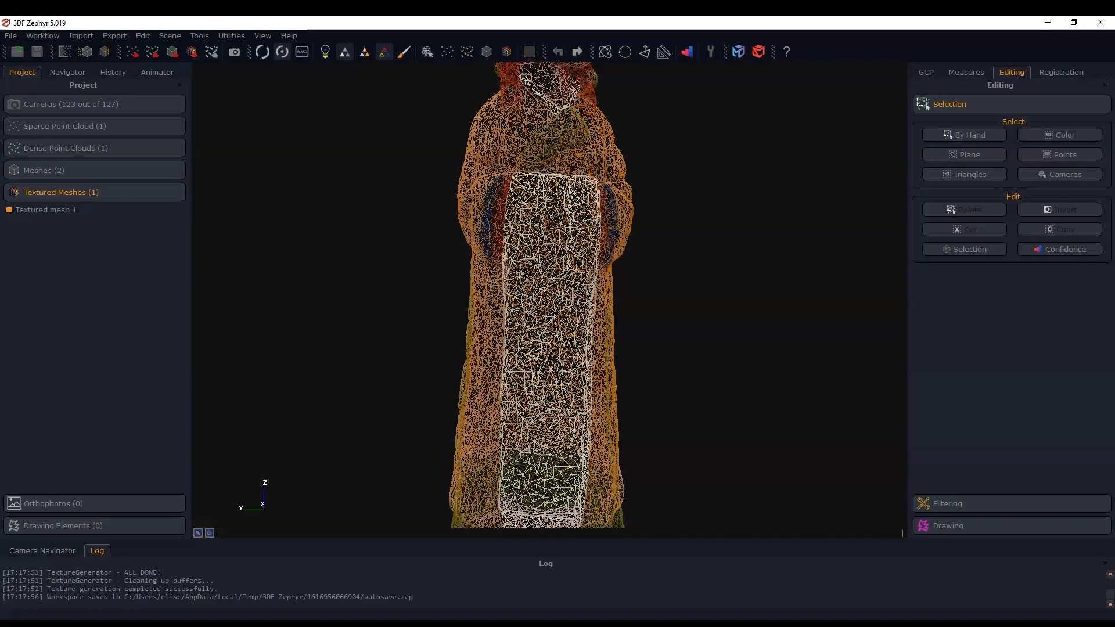
{"action": "scroll", "coordinate": [574, 339], "scroll_direction": "down", "scroll_amount": 2}
{"action": "mouse_move", "coordinate": [543, 333]}
{"action": "left_mouse_down"}
{"action": "mouse_move", "coordinate": [582, 333]}
{"action": "mouse_move", "coordinate": [545, 335]}
{"action": "left_mouse_up"}
{"action": "scroll", "coordinate": [545, 335], "scroll_direction": "down", "scroll_amount": 1}
{"action": "middle_click_drag", "start_coordinate": [545, 325], "coordinate": [511, 367]}
{"action": "left_click_drag", "start_coordinate": [538, 200], "coordinate": [528, 209]}
{"action": "left_click", "coordinate": [384, 52]}
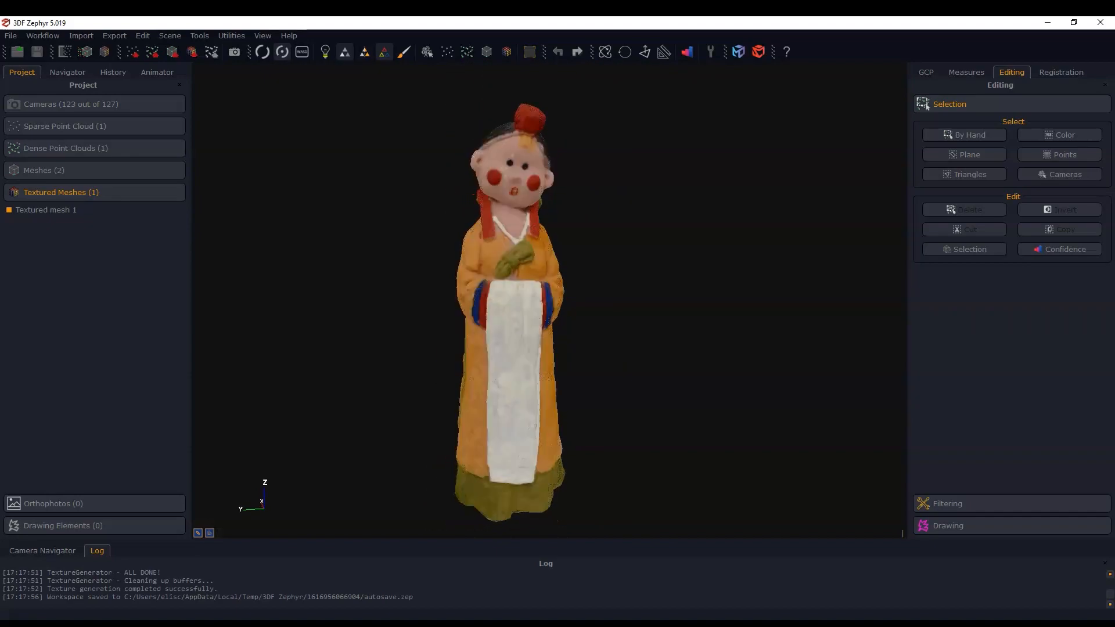
Examine the textured figurine from several angles and check its overall appearance from the front.
{"action": "scroll", "coordinate": [530, 250], "scroll_direction": "down", "scroll_amount": 2}
{"action": "middle_click_drag", "start_coordinate": [518, 346], "coordinate": [534, 346]}
{"action": "scroll", "coordinate": [534, 346], "scroll_direction": "up", "scroll_amount": 4}
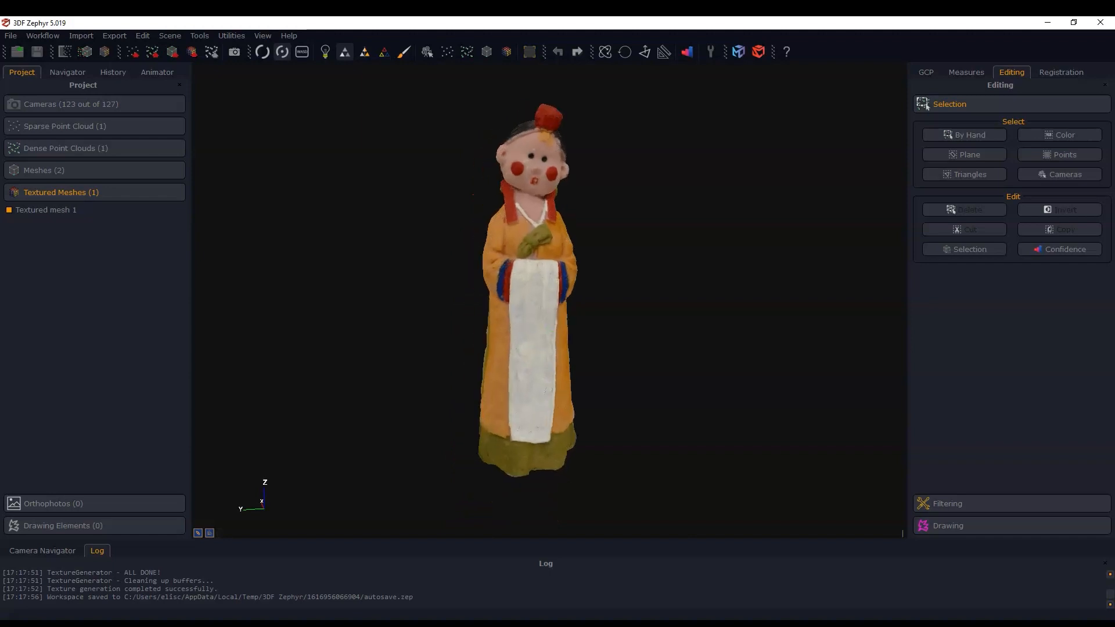
{"action": "scroll", "coordinate": [535, 346], "scroll_direction": "down", "scroll_amount": 1}
{"action": "scroll", "coordinate": [522, 351], "scroll_direction": "down", "scroll_amount": 4}
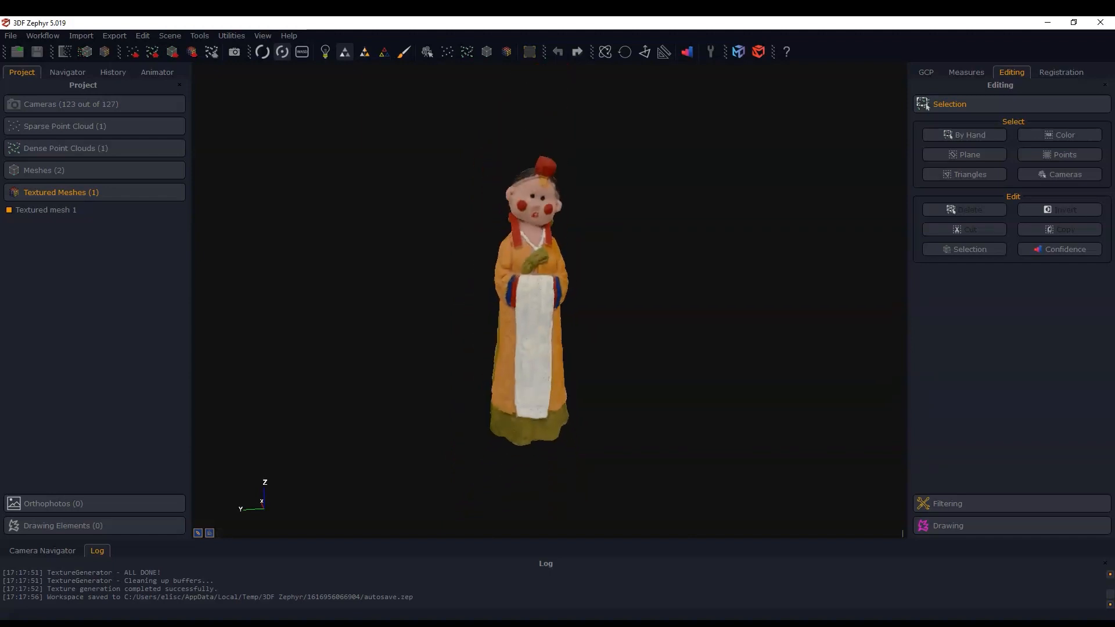
{"action": "left_click_drag", "start_coordinate": [546, 383], "coordinate": [618, 377]}
{"action": "mouse_move", "coordinate": [443, 353]}
{"action": "left_mouse_down"}
{"action": "mouse_move", "coordinate": [500, 353]}
{"action": "mouse_move", "coordinate": [462, 353]}
{"action": "left_mouse_up"}
{"action": "left_click_drag", "start_coordinate": [539, 347], "coordinate": [474, 347]}
{"action": "left_click_drag", "start_coordinate": [555, 309], "coordinate": [526, 310]}
{"action": "left_click_drag", "start_coordinate": [578, 351], "coordinate": [595, 349]}
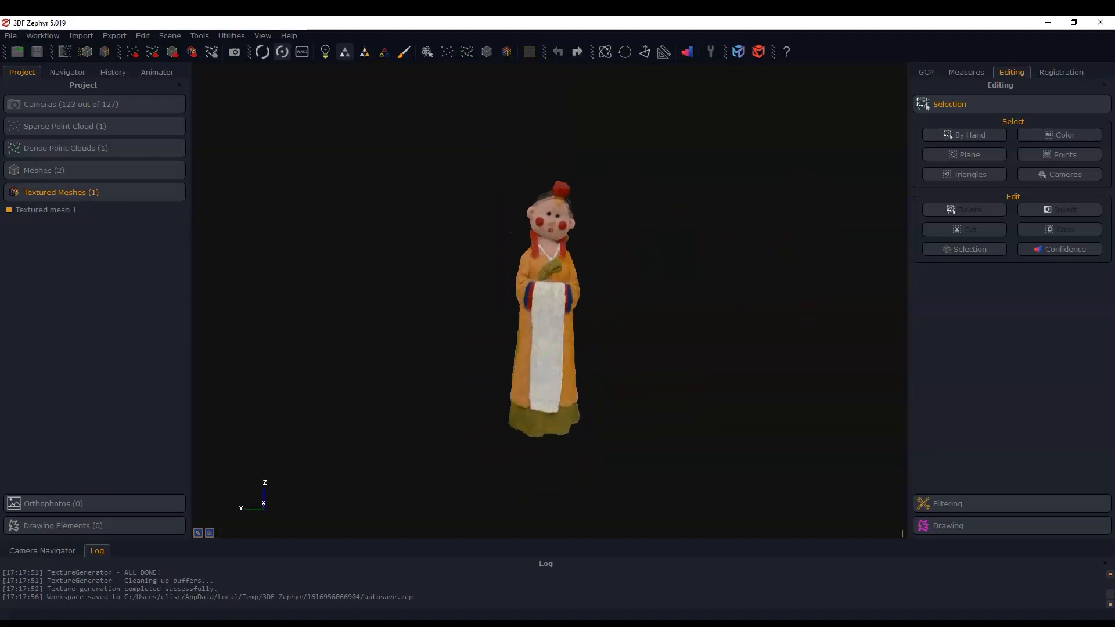
{"action": "scroll", "coordinate": [658, 353], "scroll_direction": "up", "scroll_amount": 2}
{"action": "scroll", "coordinate": [521, 370], "scroll_direction": "up", "scroll_amount": 1}
{"action": "middle_click_drag", "start_coordinate": [520, 371], "coordinate": [532, 383]}
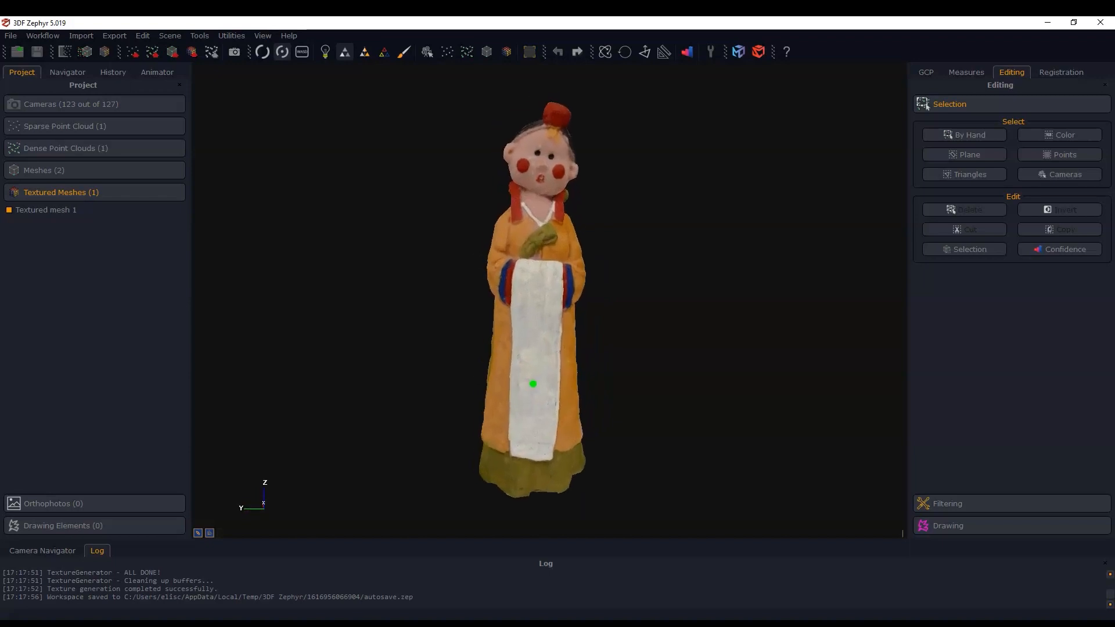
{"action": "scroll", "coordinate": [532, 383], "scroll_direction": "up", "scroll_amount": 2}
{"action": "scroll", "coordinate": [529, 383], "scroll_direction": "down", "scroll_amount": 1}
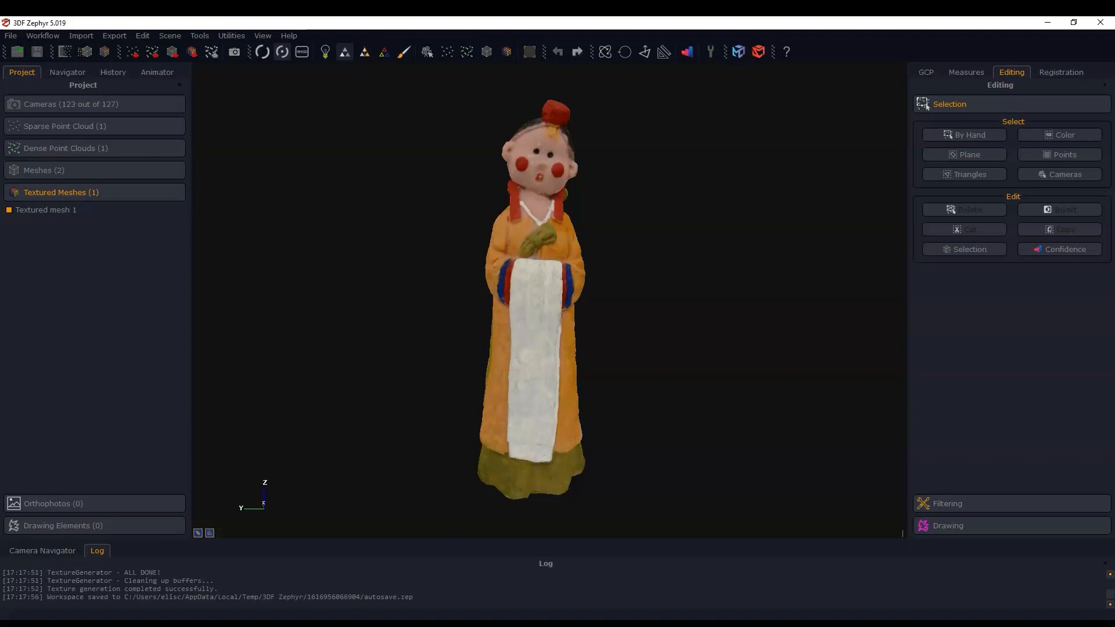
{"action": "scroll", "coordinate": [532, 300], "scroll_direction": "up", "scroll_amount": 1}
{"action": "left_click_drag", "start_coordinate": [546, 351], "coordinate": [545, 351]}
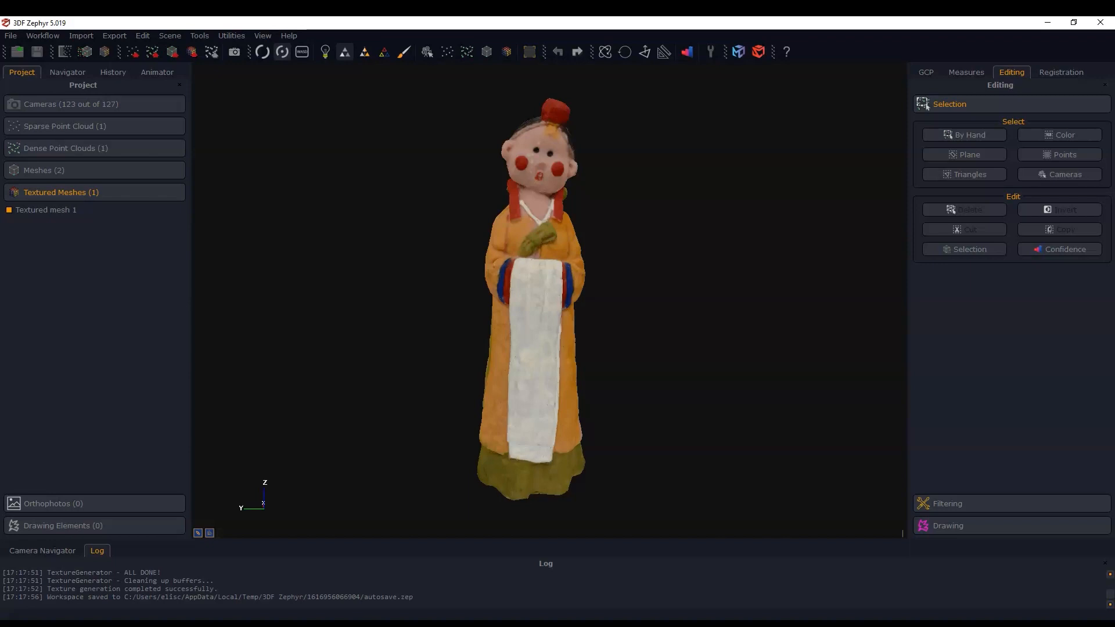
{"action": "scroll", "coordinate": [545, 322], "scroll_direction": "down", "scroll_amount": 1}
{"action": "left_click_drag", "start_coordinate": [546, 321], "coordinate": [549, 326]}
{"action": "mouse_move", "coordinate": [542, 341]}
{"action": "middle_mouse_down"}
{"action": "mouse_move", "coordinate": [542, 325]}
{"action": "mouse_move", "coordinate": [540, 337]}
{"action": "middle_mouse_up"}
{"action": "scroll", "coordinate": [543, 324], "scroll_direction": "up", "scroll_amount": 2}
{"action": "scroll", "coordinate": [541, 336], "scroll_direction": "down", "scroll_amount": 1}
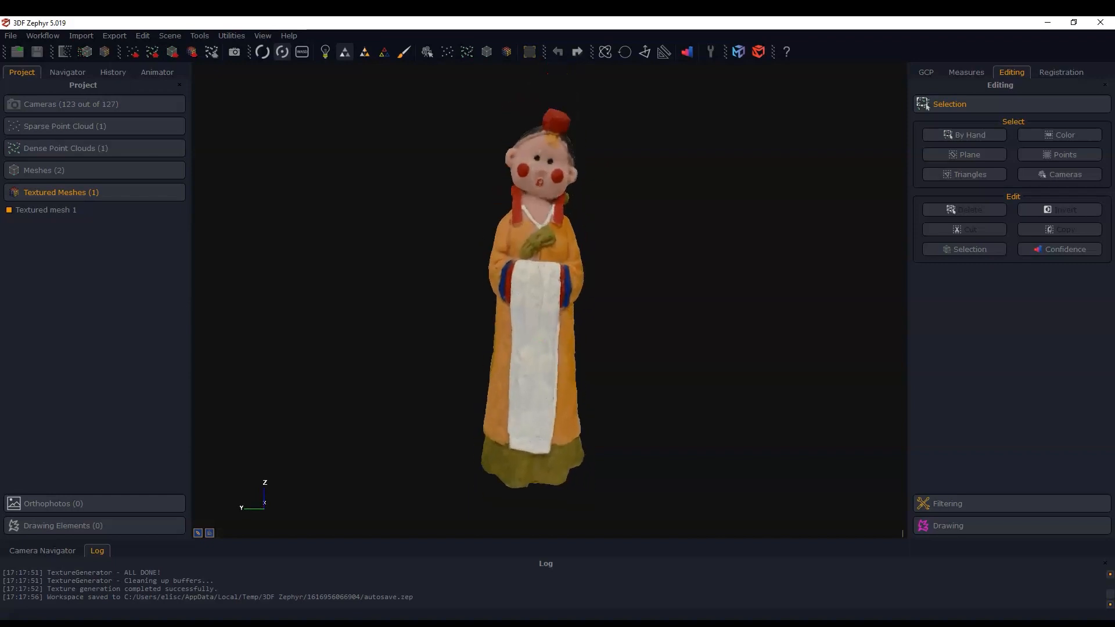